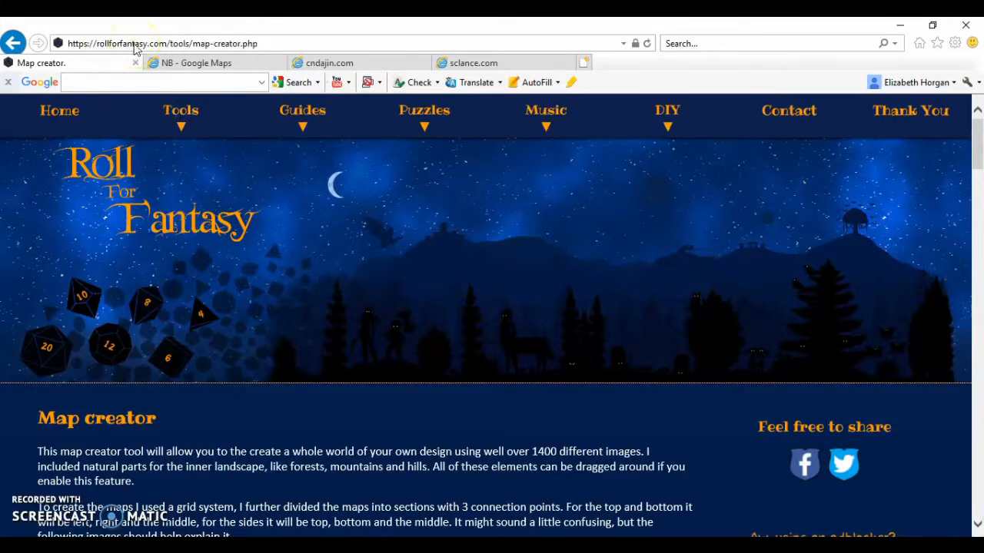
Open the Map Creator from the site's tools and go past its instructions to the blank map grid
{"action": "left_click", "coordinate": [181, 125]}
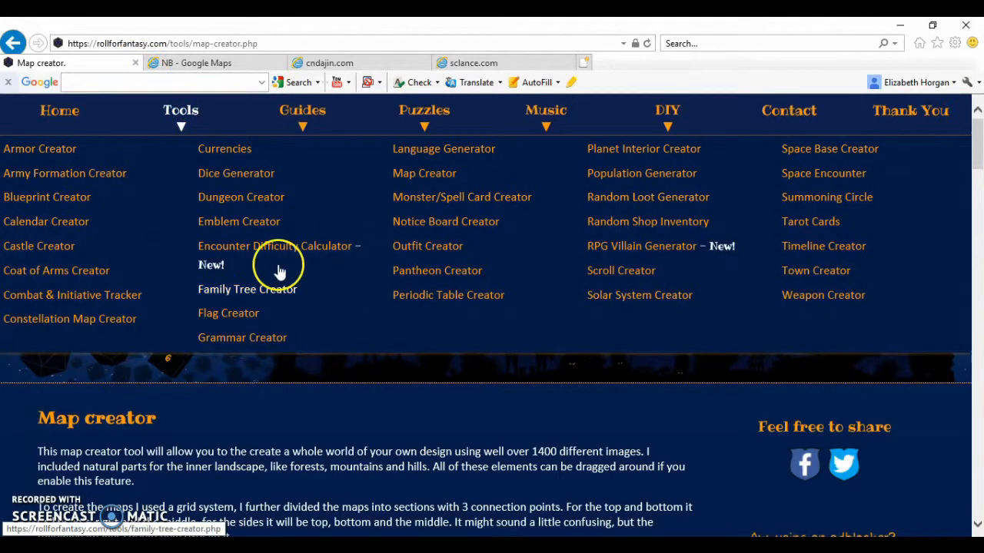
{"action": "left_click", "coordinate": [437, 176]}
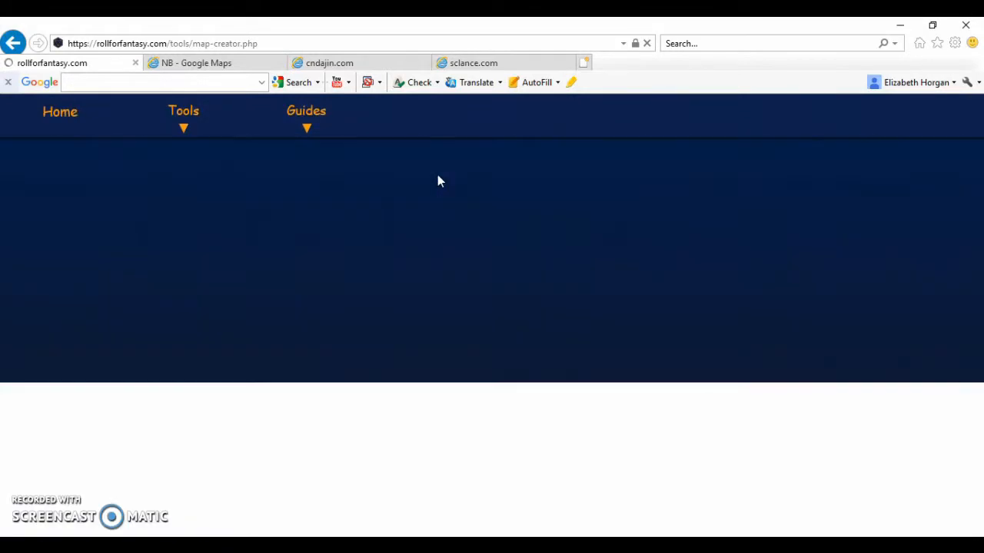
{"action": "scroll", "coordinate": [438, 181], "scroll_direction": "down", "scroll_amount": 3}
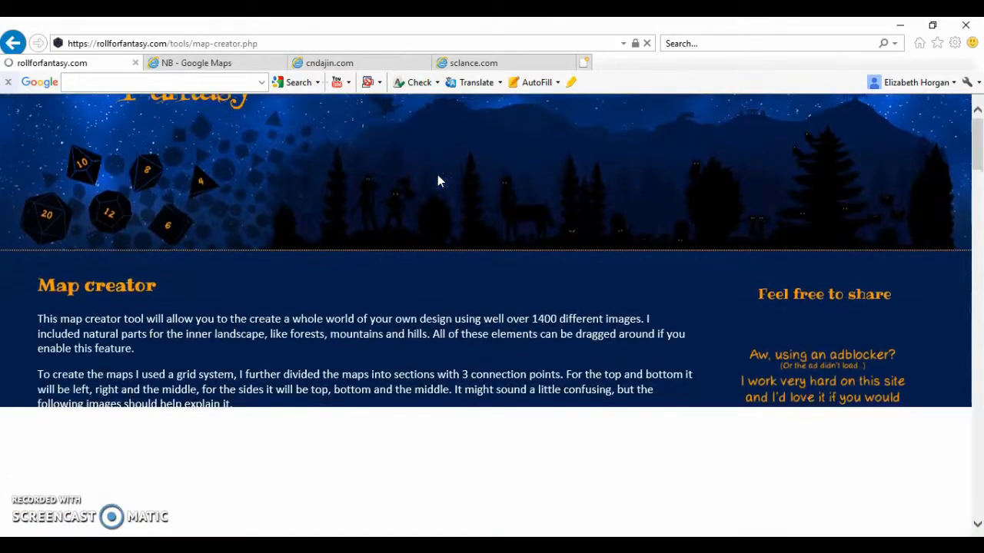
{"action": "scroll", "coordinate": [121, 358], "scroll_direction": "down", "scroll_amount": 3}
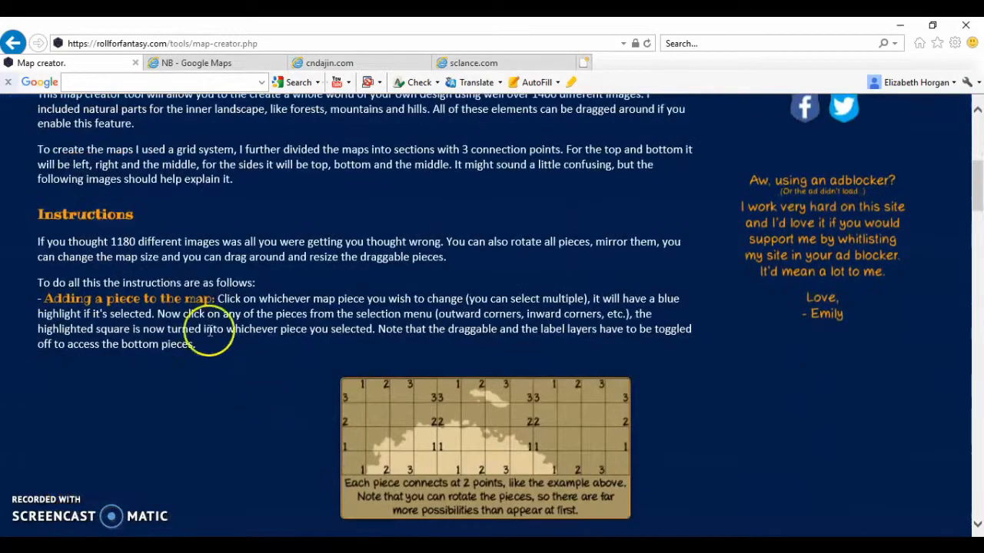
{"action": "scroll", "coordinate": [223, 342], "scroll_direction": "down", "scroll_amount": 7}
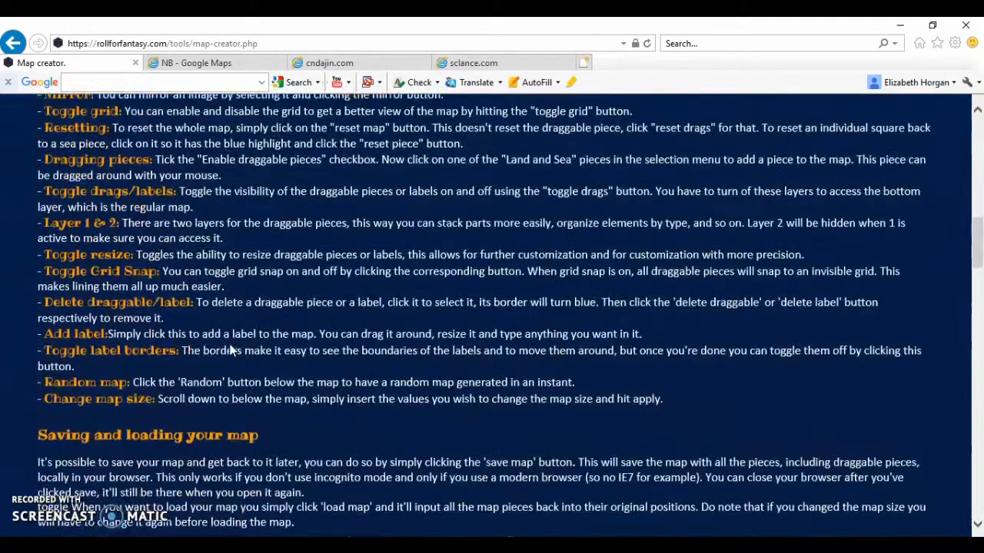
{"action": "scroll", "coordinate": [231, 349], "scroll_direction": "down", "scroll_amount": 10}
{"action": "scroll", "coordinate": [230, 345], "scroll_direction": "down", "scroll_amount": 15}
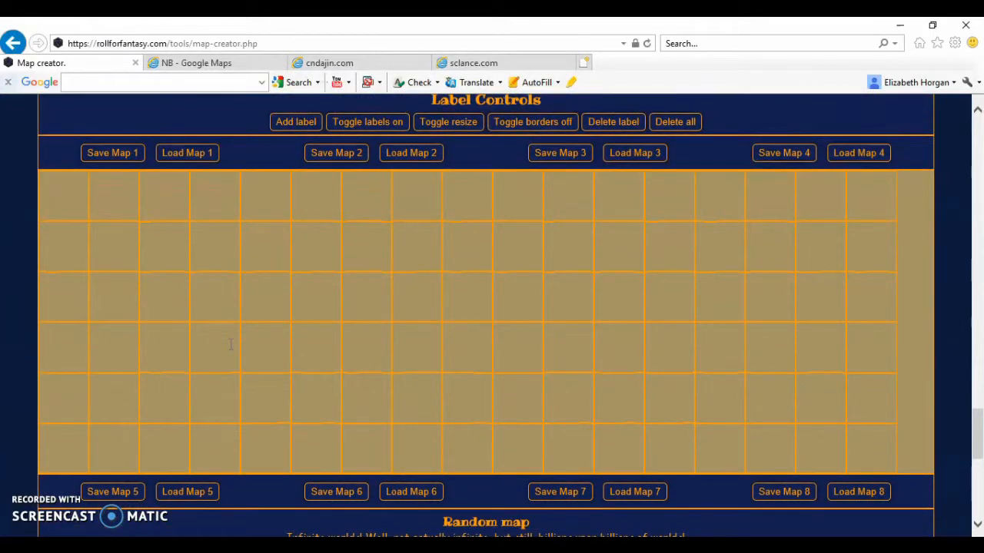
Generate random maps until the layout has one large central continent with small islands around it
{"action": "scroll", "coordinate": [231, 345], "scroll_direction": "down", "scroll_amount": 2}
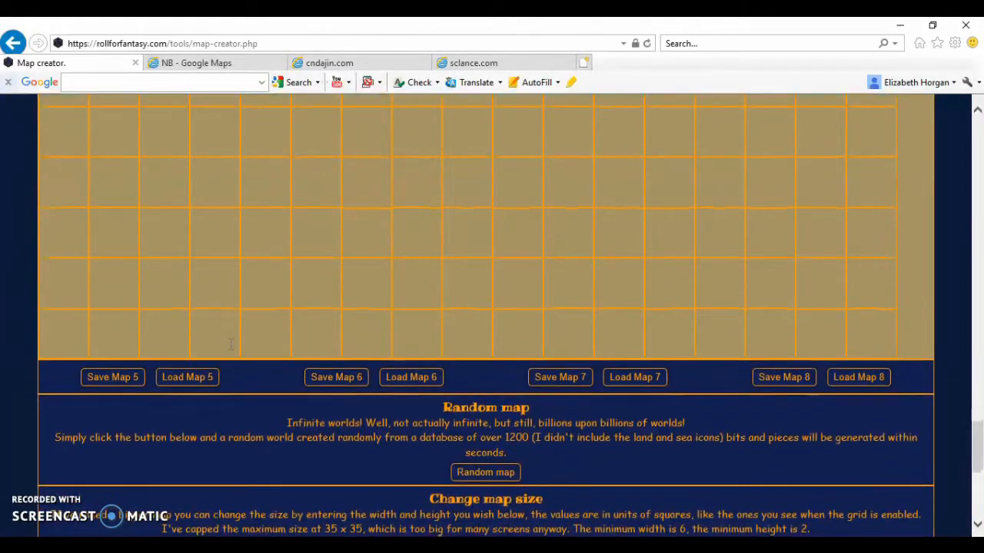
{"action": "scroll", "coordinate": [458, 400], "scroll_direction": "up", "scroll_amount": 1}
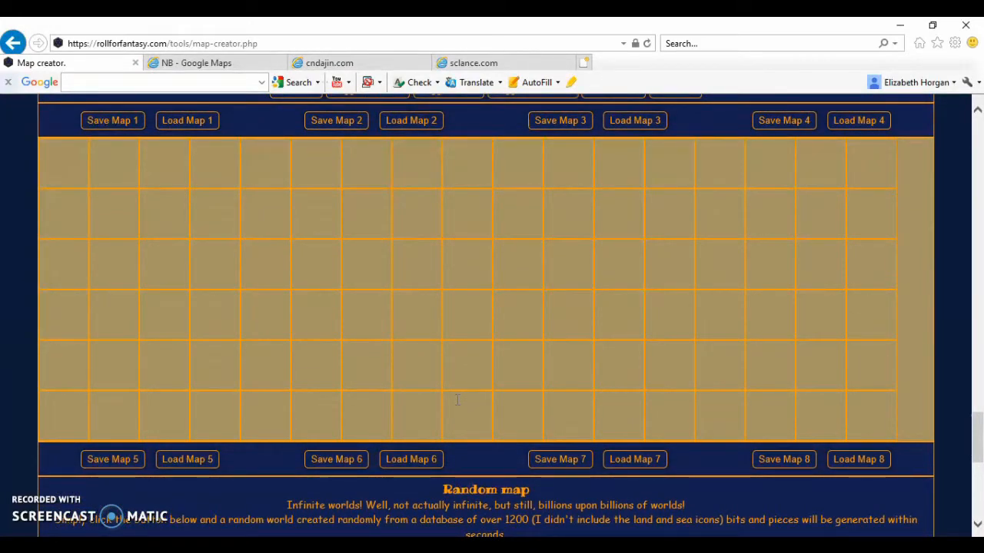
{"action": "scroll", "coordinate": [457, 399], "scroll_direction": "down", "scroll_amount": 1}
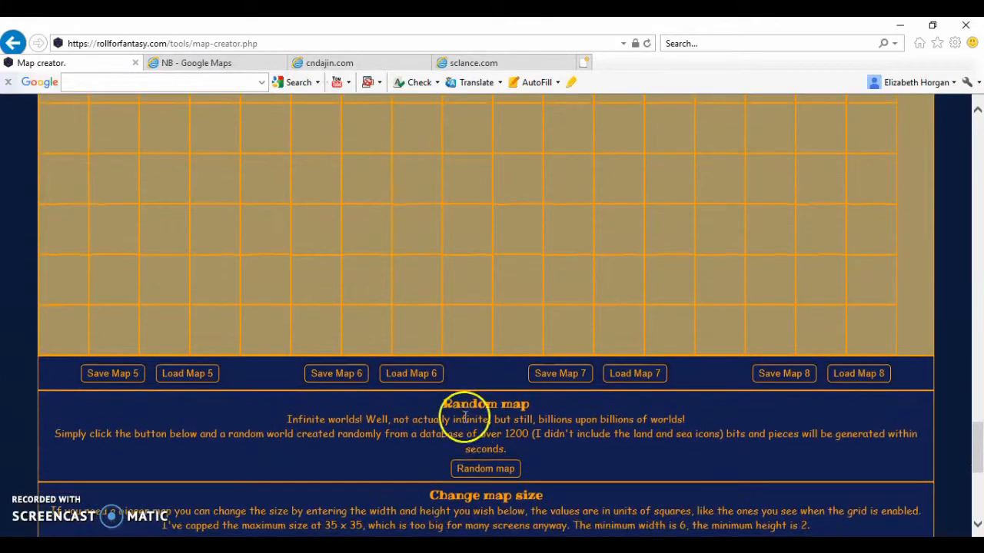
{"action": "left_click", "coordinate": [476, 469]}
{"action": "scroll", "coordinate": [476, 472], "scroll_direction": "up", "scroll_amount": 1}
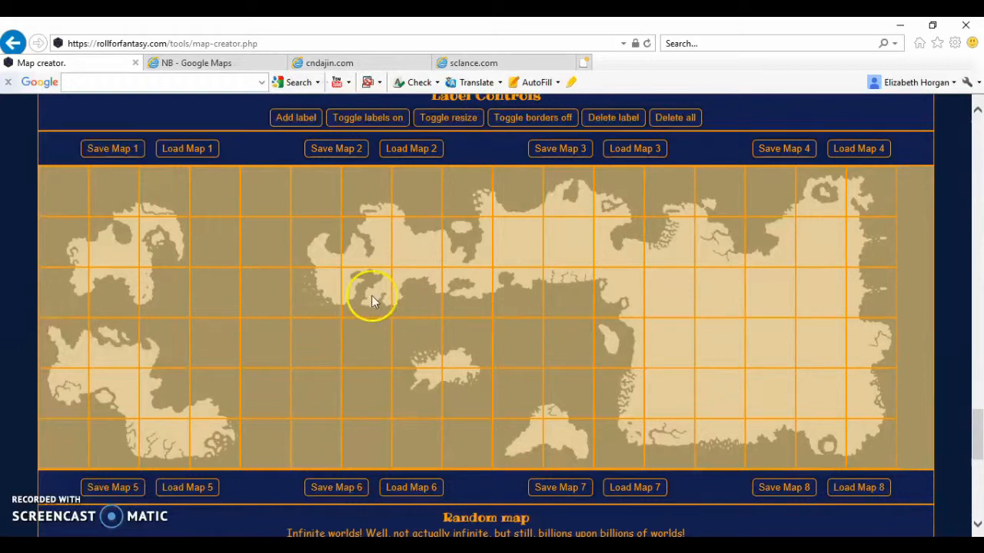
{"action": "scroll", "coordinate": [519, 329], "scroll_direction": "down", "scroll_amount": 3}
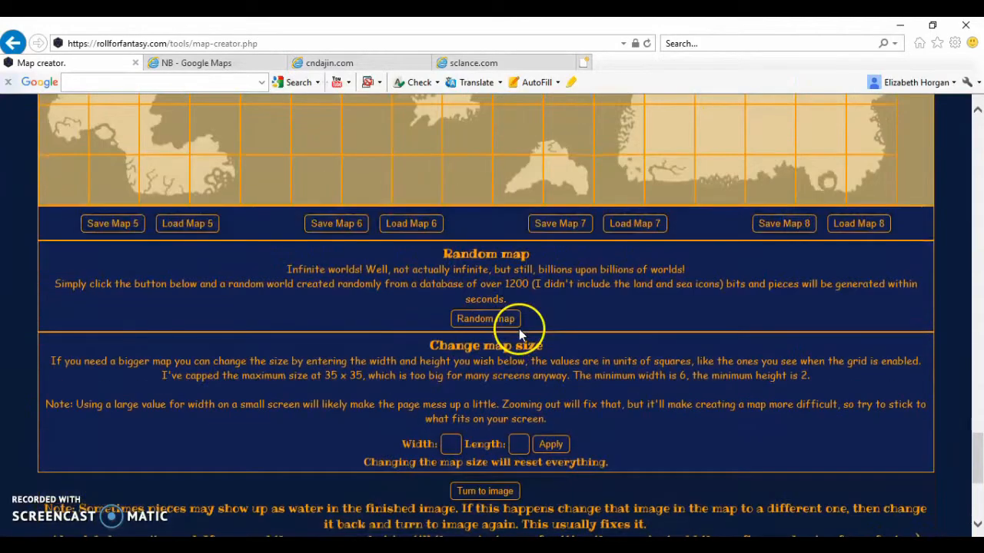
{"action": "left_click", "coordinate": [495, 322]}
{"action": "left_click", "coordinate": [477, 384]}
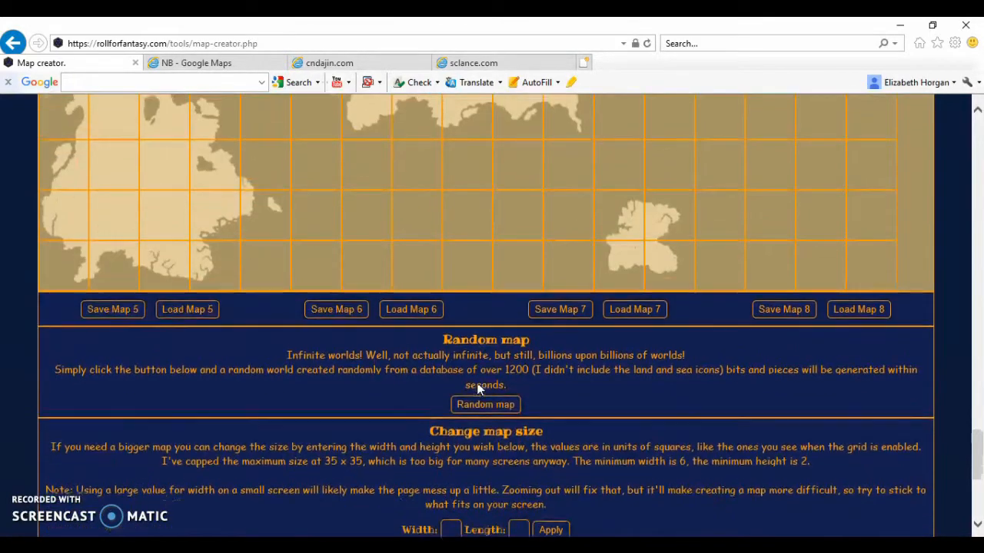
{"action": "left_click", "coordinate": [482, 400]}
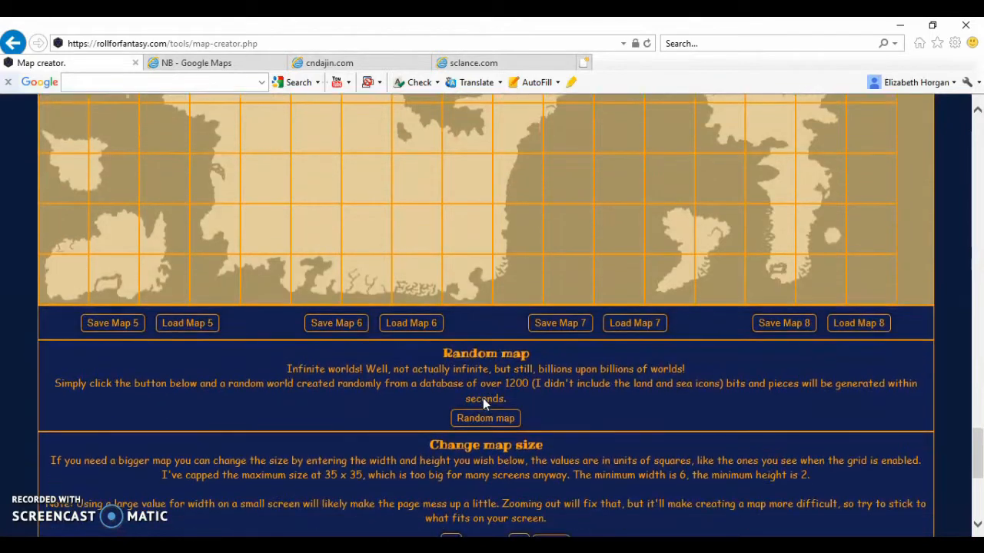
{"action": "left_click", "coordinate": [496, 422]}
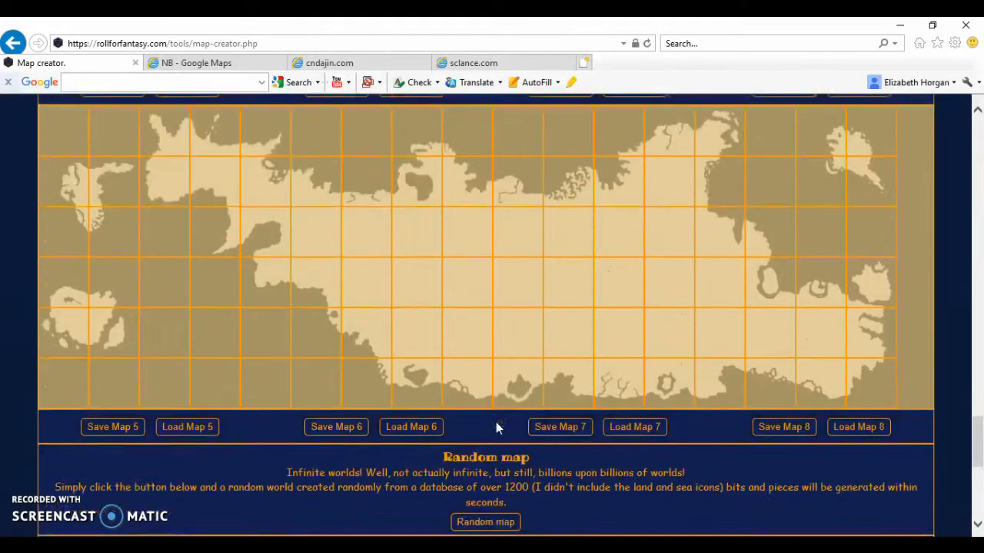
{"action": "scroll", "coordinate": [496, 422], "scroll_direction": "up", "scroll_amount": 1}
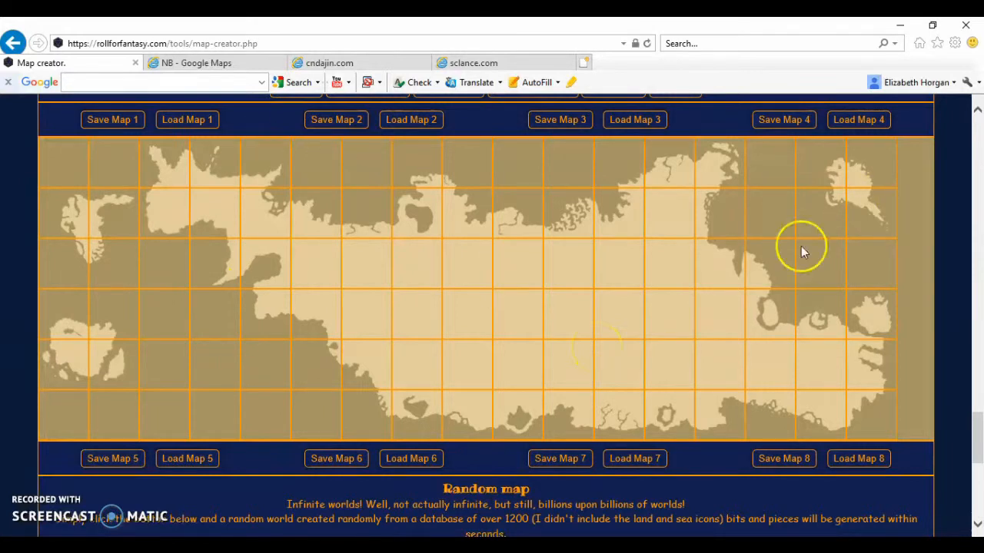
Replace the four squares of the small island in columns 1–2, rows 2–3 with the plain sea piece from the Land and Sea Water set
{"action": "scroll", "coordinate": [744, 273], "scroll_direction": "up", "scroll_amount": 1}
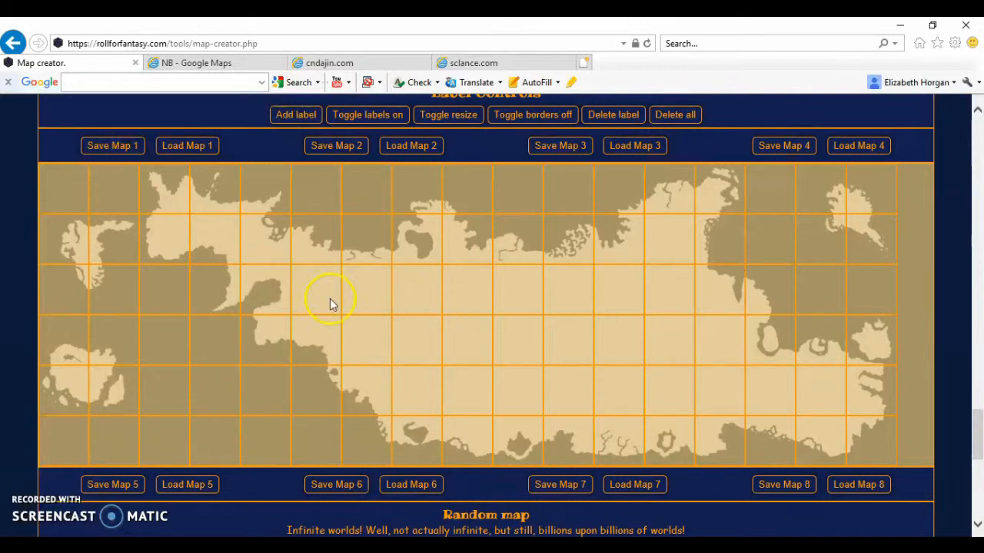
{"action": "left_click", "coordinate": [121, 243]}
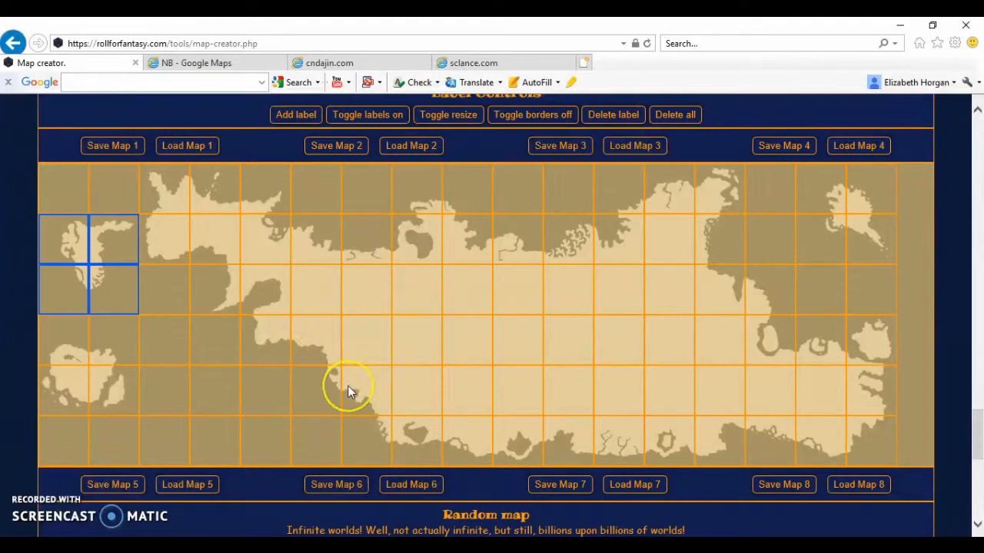
{"action": "scroll", "coordinate": [347, 391], "scroll_direction": "up", "scroll_amount": 5}
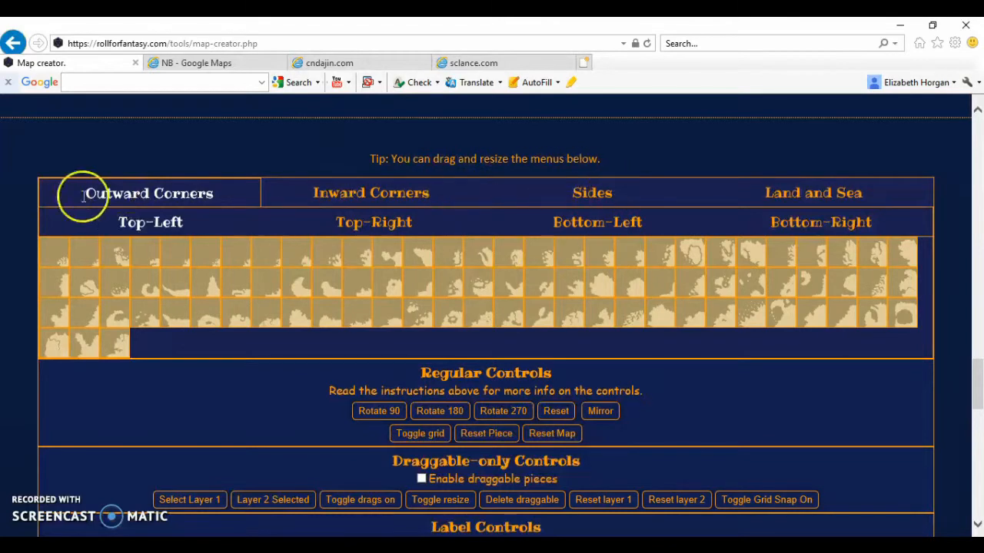
{"action": "left_click", "coordinate": [349, 219]}
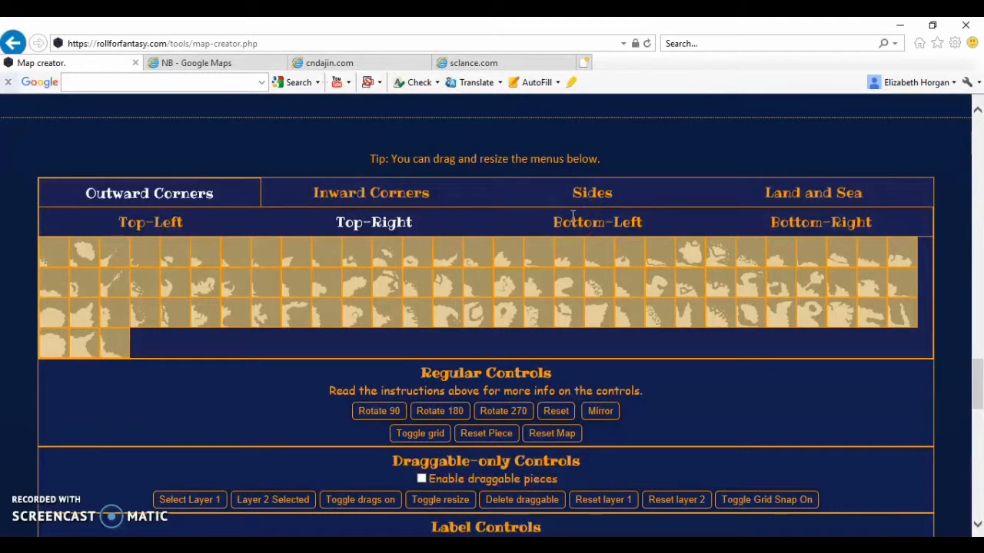
{"action": "left_click", "coordinate": [791, 198]}
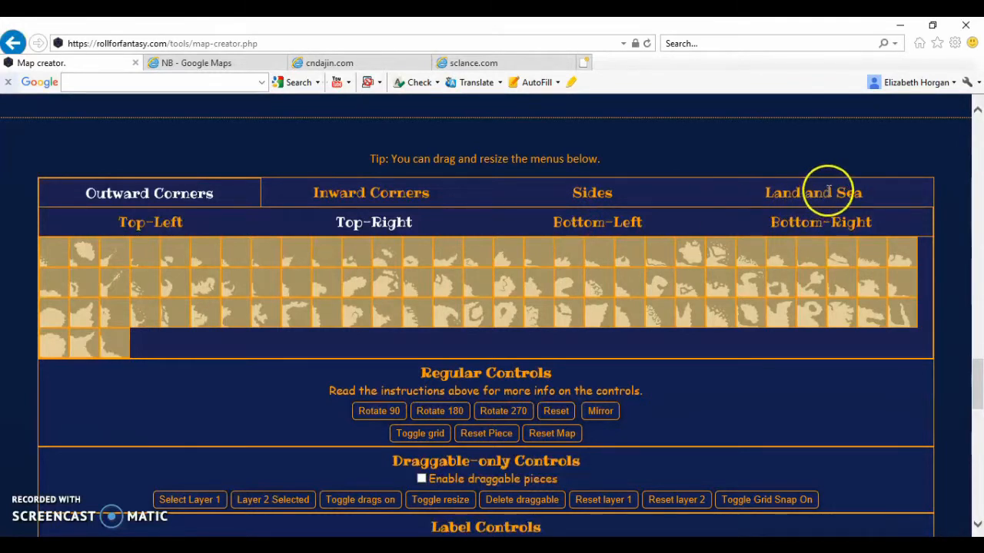
{"action": "left_click", "coordinate": [787, 221]}
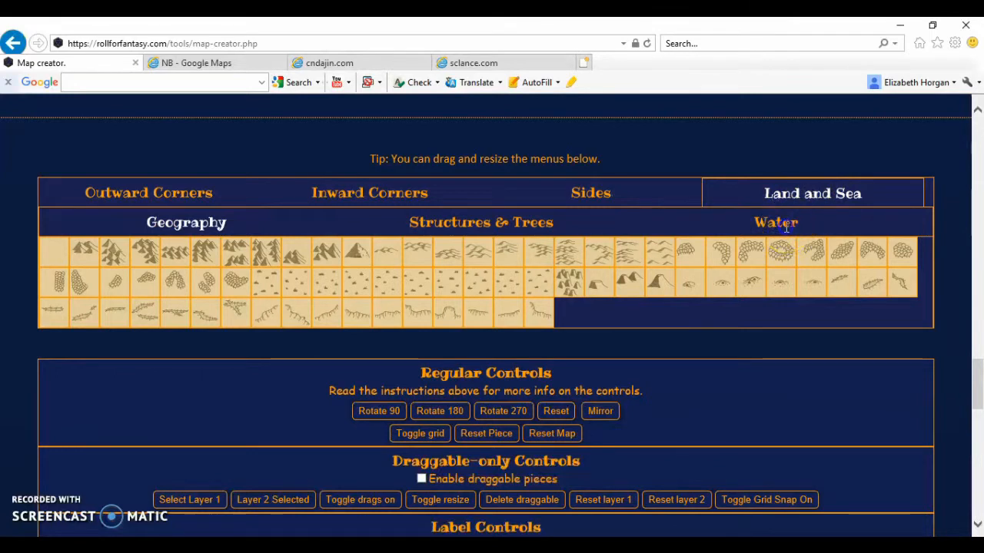
{"action": "left_click", "coordinate": [107, 274]}
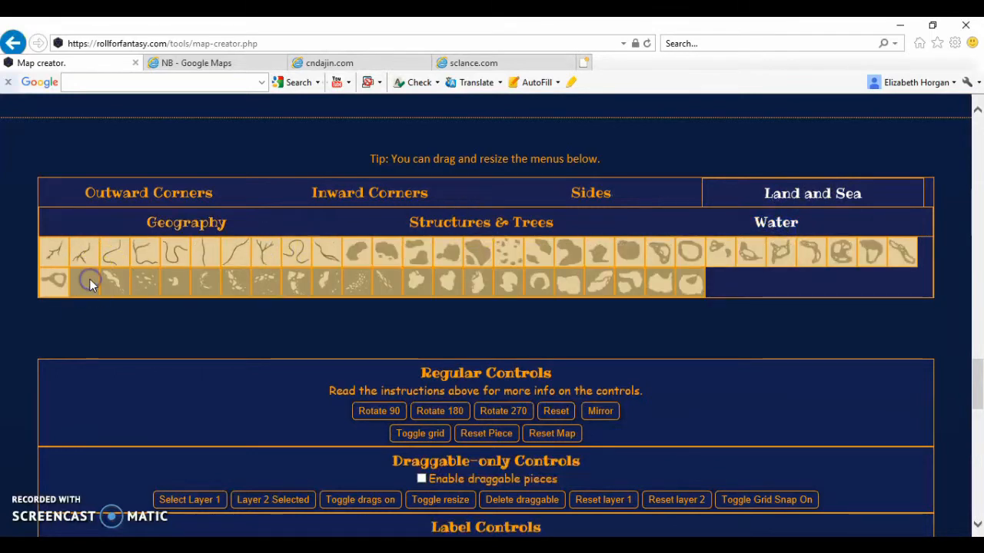
{"action": "scroll", "coordinate": [89, 279], "scroll_direction": "down", "scroll_amount": 5}
{"action": "left_click", "coordinate": [106, 314]}
{"action": "left_click", "coordinate": [66, 310]}
{"action": "left_click", "coordinate": [65, 269]}
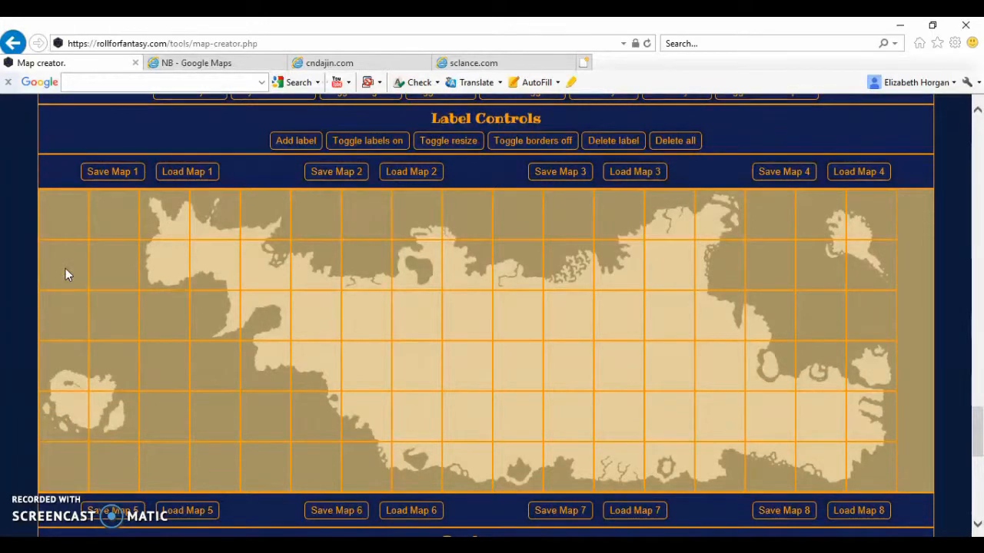
Replace the thin peninsula square in column 4, row 3 with the first piece of the Left Sides set, then deselect it
{"action": "scroll", "coordinate": [66, 271], "scroll_direction": "down", "scroll_amount": 1}
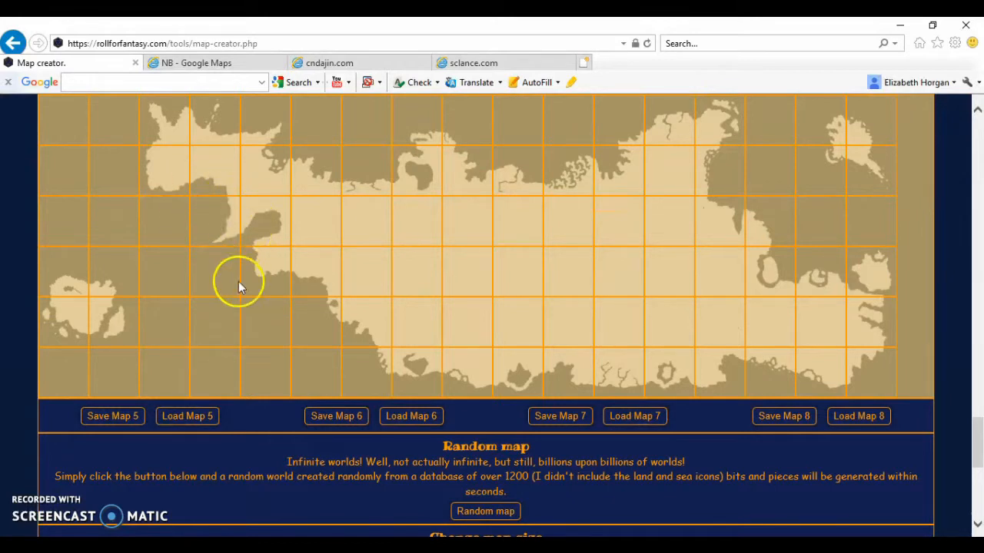
{"action": "left_click", "coordinate": [226, 228]}
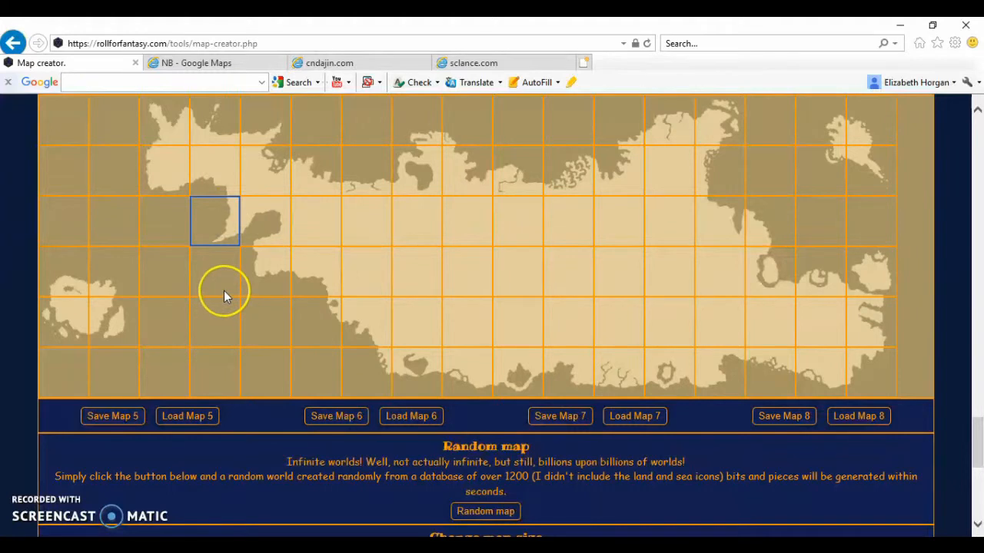
{"action": "scroll", "coordinate": [224, 296], "scroll_direction": "up", "scroll_amount": 5}
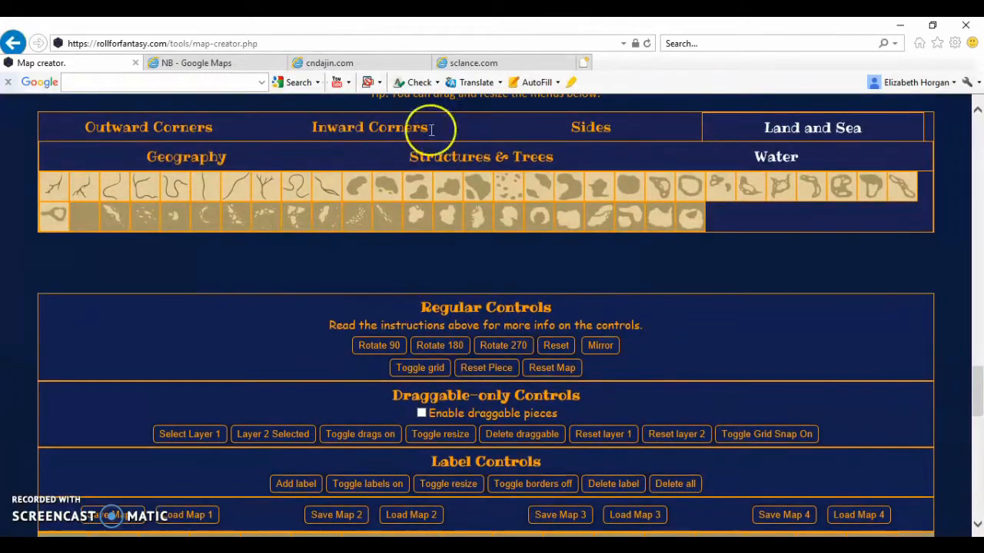
{"action": "left_click", "coordinate": [586, 128]}
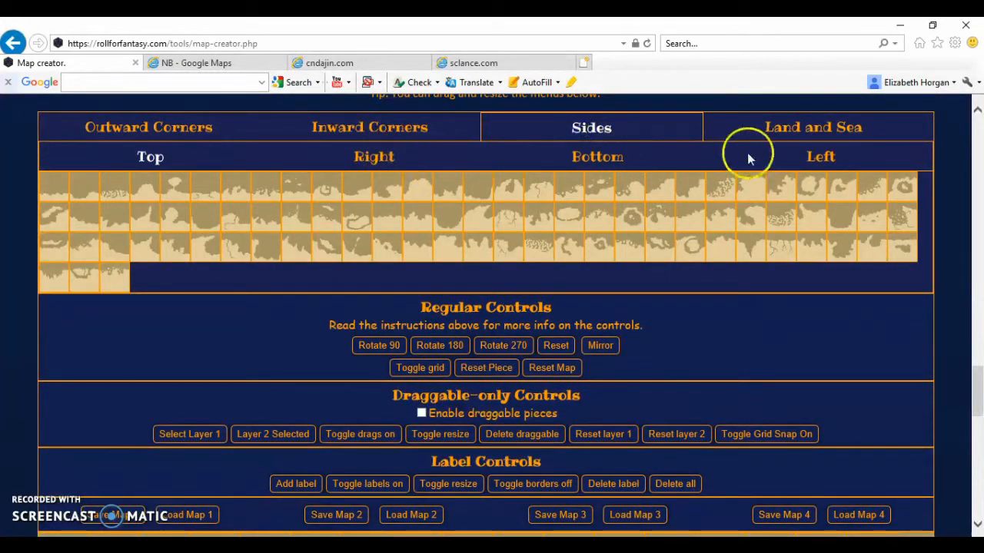
{"action": "left_click", "coordinate": [820, 154]}
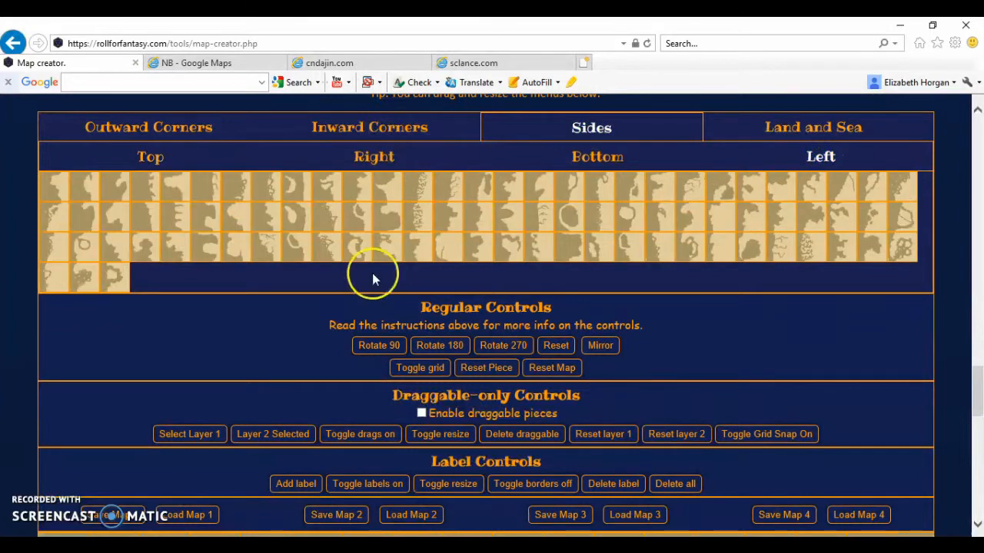
{"action": "scroll", "coordinate": [372, 277], "scroll_direction": "down", "scroll_amount": 3}
{"action": "scroll", "coordinate": [372, 277], "scroll_direction": "up", "scroll_amount": 2}
{"action": "scroll", "coordinate": [372, 282], "scroll_direction": "up", "scroll_amount": 1}
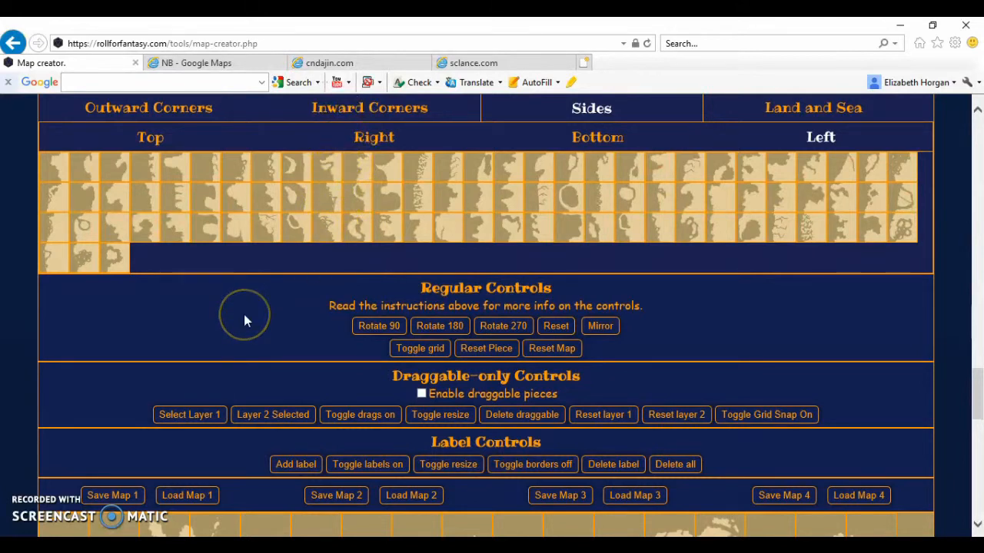
{"action": "scroll", "coordinate": [243, 314], "scroll_direction": "down", "scroll_amount": 3}
{"action": "scroll", "coordinate": [227, 435], "scroll_direction": "up", "scroll_amount": 4}
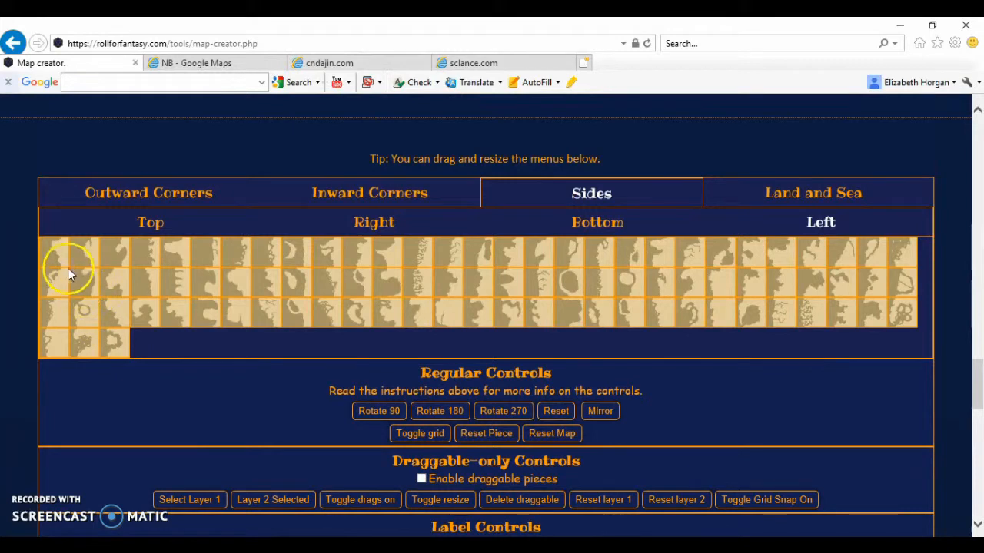
{"action": "left_click", "coordinate": [58, 256]}
{"action": "scroll", "coordinate": [311, 398], "scroll_direction": "down", "scroll_amount": 5}
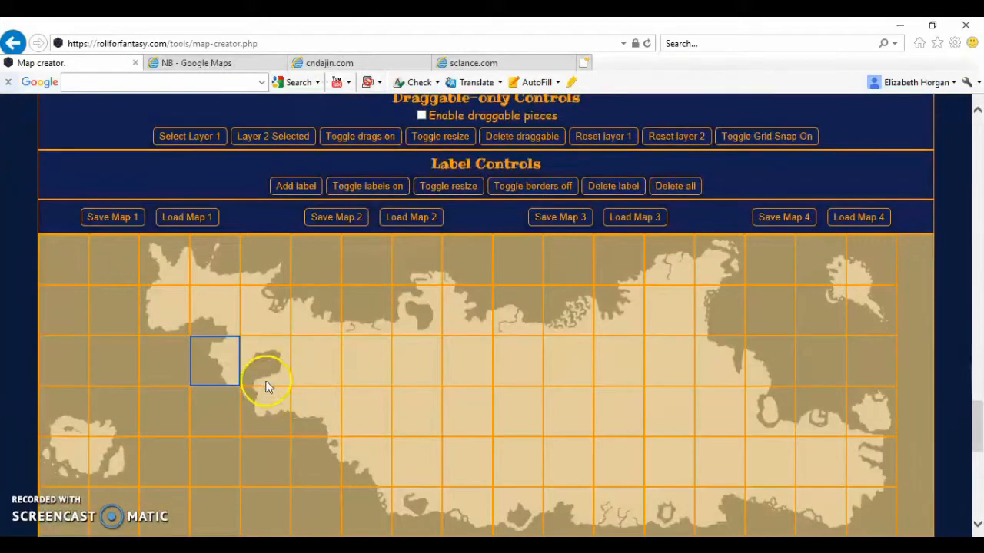
{"action": "left_click", "coordinate": [220, 363]}
Fill the square in column 4, row 4 with a Left Sides coast piece and deselect it
{"action": "left_click", "coordinate": [215, 433]}
{"action": "scroll", "coordinate": [215, 431], "scroll_direction": "up", "scroll_amount": 5}
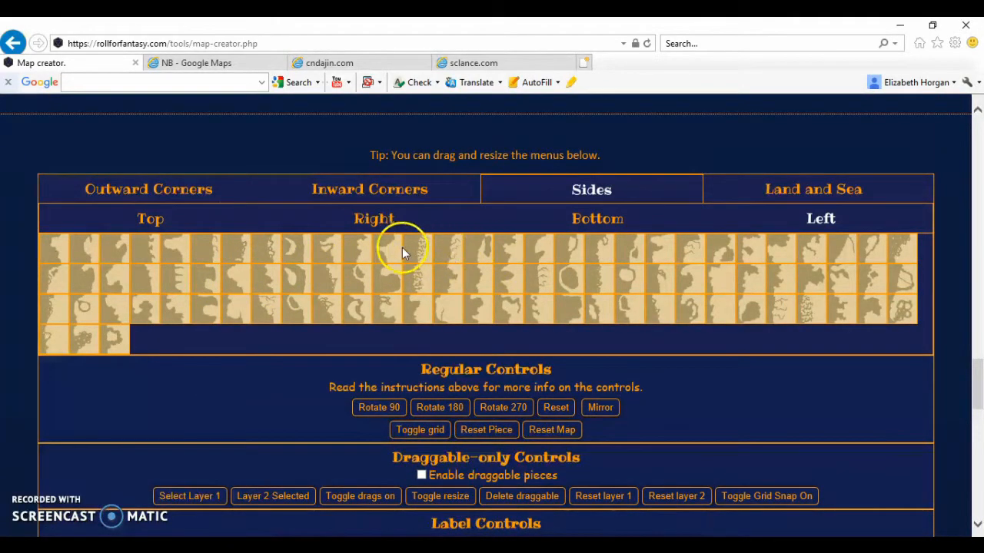
{"action": "scroll", "coordinate": [164, 488], "scroll_direction": "down", "scroll_amount": 4}
{"action": "left_click", "coordinate": [220, 447]}
{"action": "scroll", "coordinate": [222, 451], "scroll_direction": "down", "scroll_amount": 1}
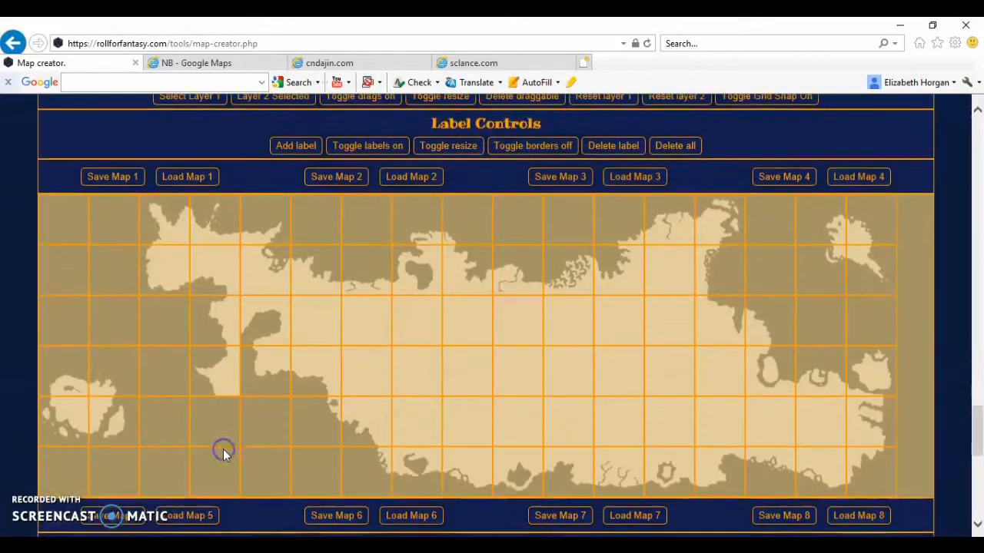
Fill the square in column 4, row 5 with a Bottom-Left piece from the Outward Corners set, then deselect it
{"action": "scroll", "coordinate": [223, 427], "scroll_direction": "up", "scroll_amount": 5}
{"action": "left_click", "coordinate": [143, 261]}
{"action": "left_click", "coordinate": [193, 249]}
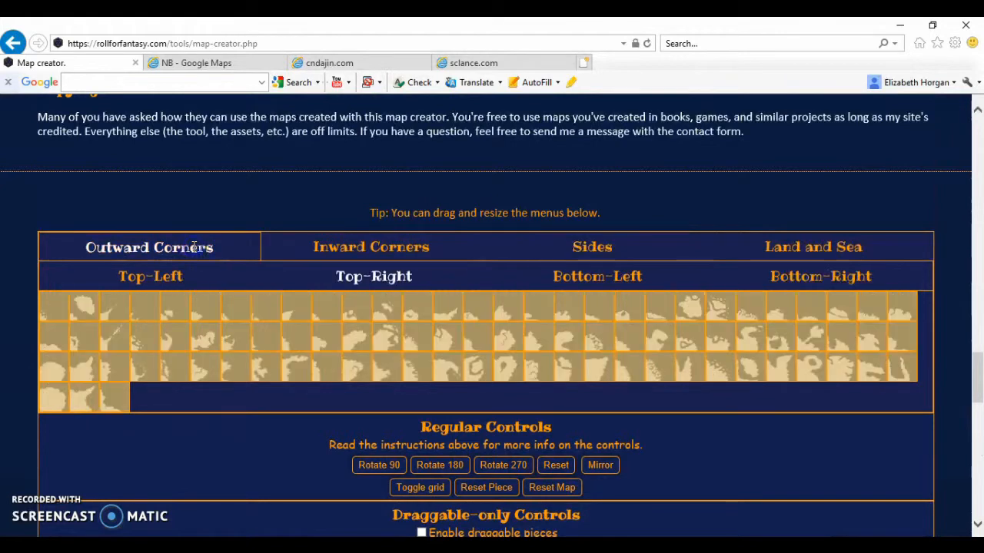
{"action": "left_click", "coordinate": [601, 274]}
{"action": "left_click", "coordinate": [336, 339]}
{"action": "scroll", "coordinate": [336, 343], "scroll_direction": "down", "scroll_amount": 5}
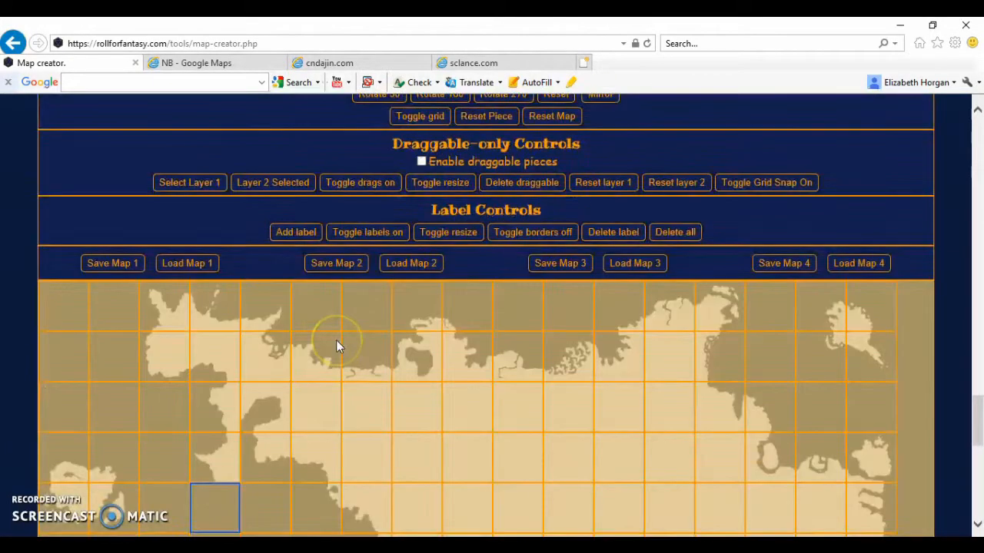
{"action": "scroll", "coordinate": [237, 406], "scroll_direction": "up", "scroll_amount": 4}
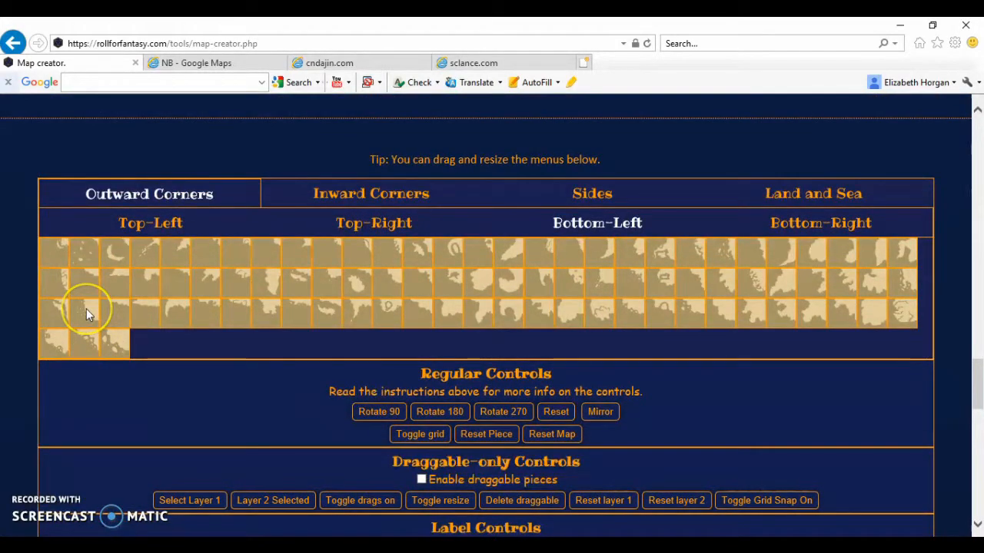
{"action": "left_click", "coordinate": [87, 309]}
{"action": "scroll", "coordinate": [263, 408], "scroll_direction": "down", "scroll_amount": 5}
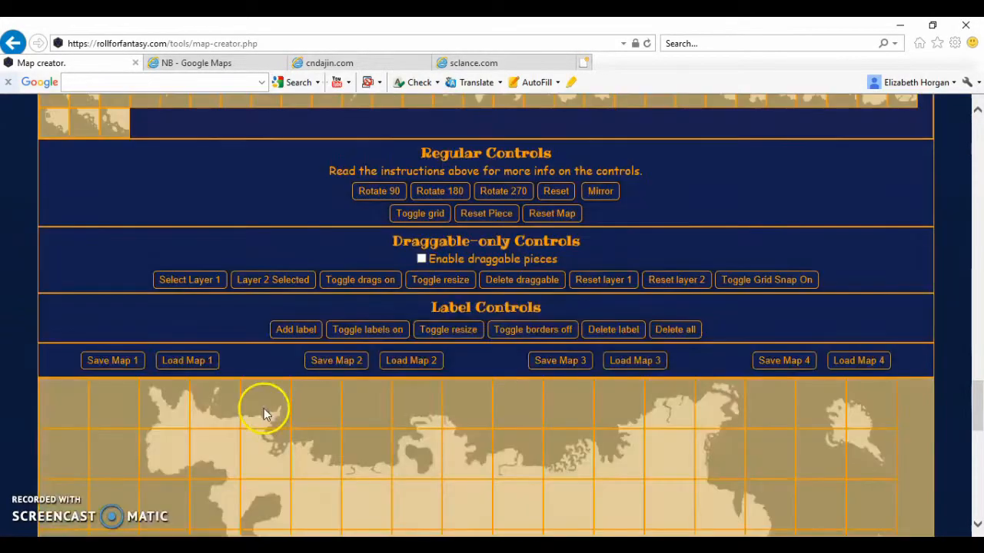
{"action": "left_click", "coordinate": [225, 441]}
{"action": "left_click", "coordinate": [269, 448]}
{"action": "left_click", "coordinate": [205, 440]}
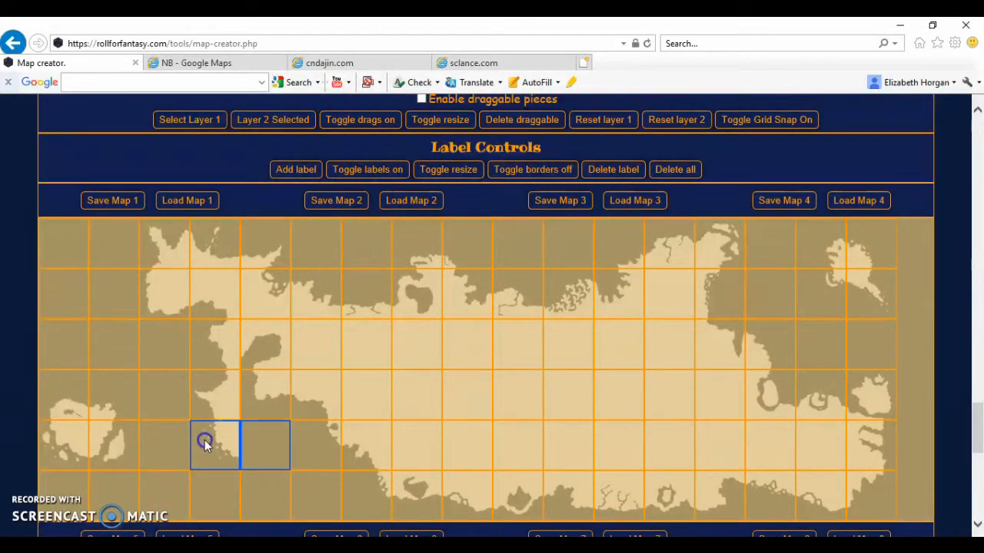
Fill the squares in columns 5–6, row 5 with a Bottom piece from the Sides set and deselect the column 6 square
{"action": "left_click", "coordinate": [311, 441]}
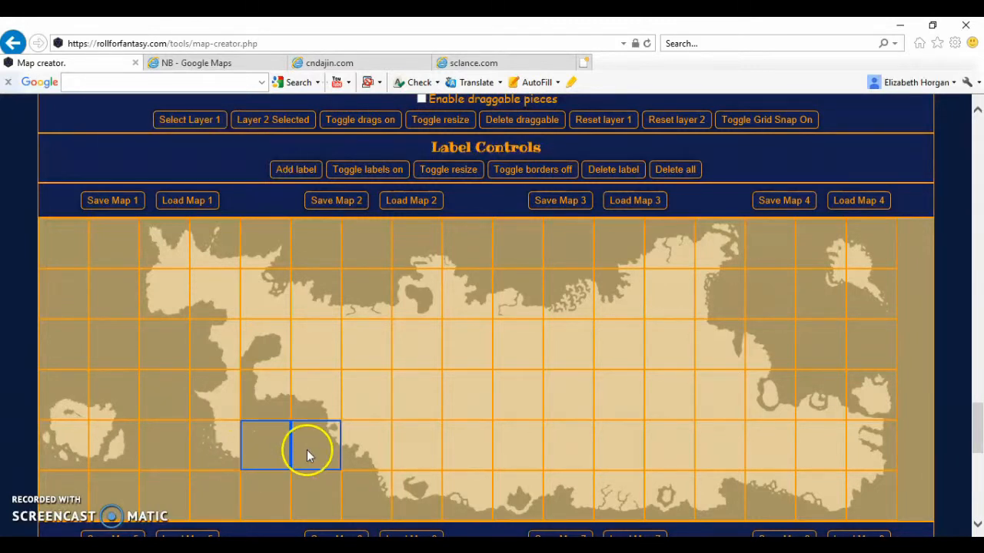
{"action": "scroll", "coordinate": [306, 453], "scroll_direction": "up", "scroll_amount": 4}
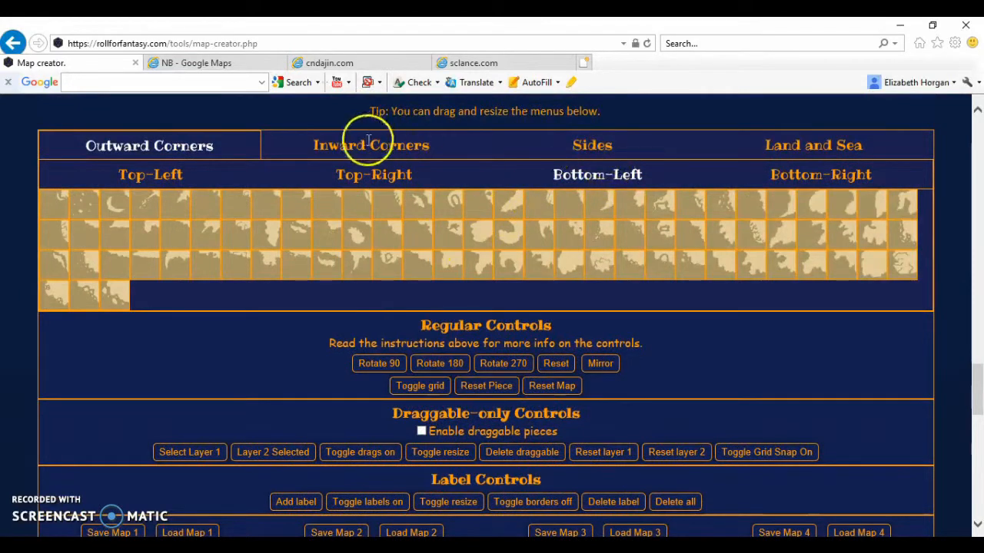
{"action": "left_click", "coordinate": [608, 146]}
{"action": "left_click", "coordinate": [594, 174]}
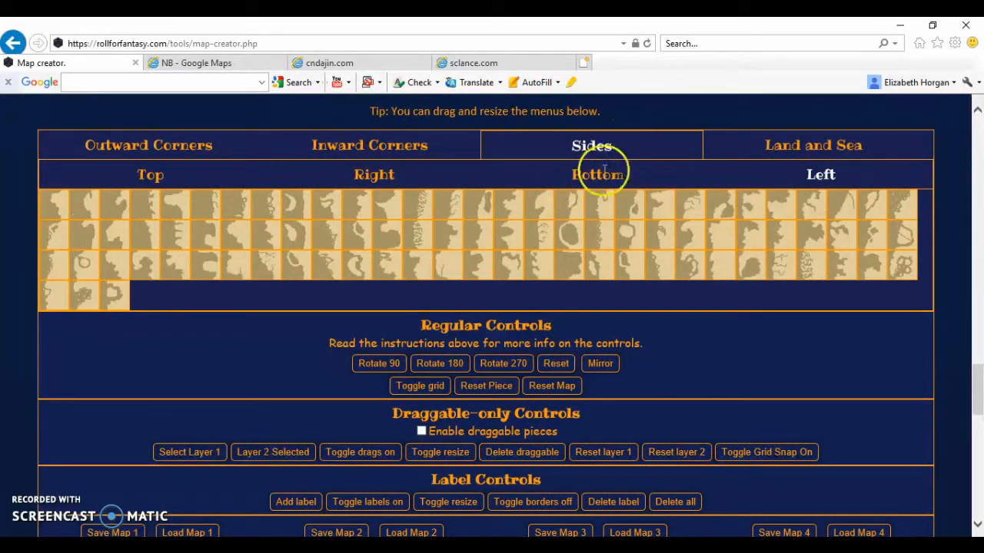
{"action": "left_click", "coordinate": [408, 192]}
{"action": "left_click", "coordinate": [117, 266]}
{"action": "scroll", "coordinate": [283, 371], "scroll_direction": "down", "scroll_amount": 5}
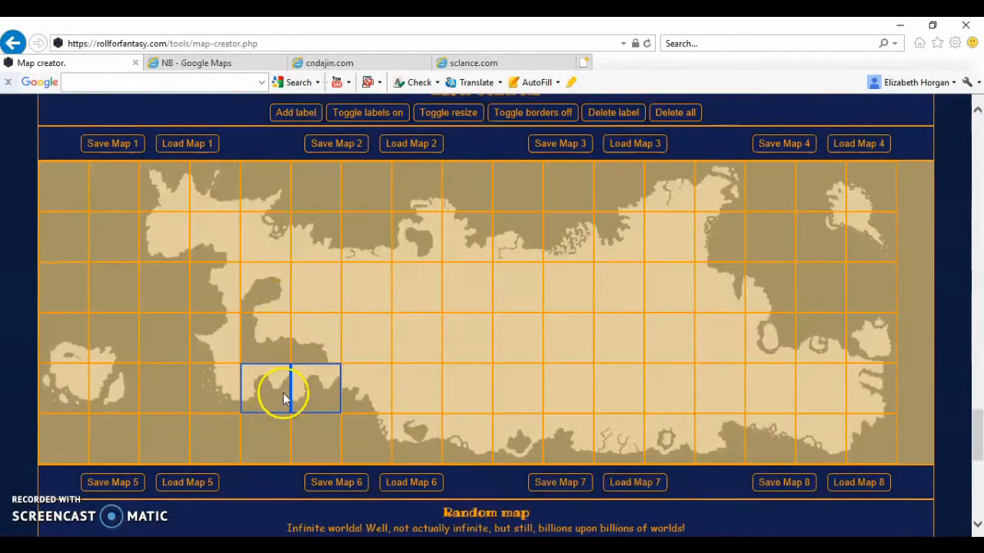
{"action": "left_click", "coordinate": [317, 393]}
Replace the coast piece in column 5, row 5 with a different Bottom Sides piece and deselect the square
{"action": "scroll", "coordinate": [317, 392], "scroll_direction": "up", "scroll_amount": 5}
{"action": "left_click", "coordinate": [446, 310]}
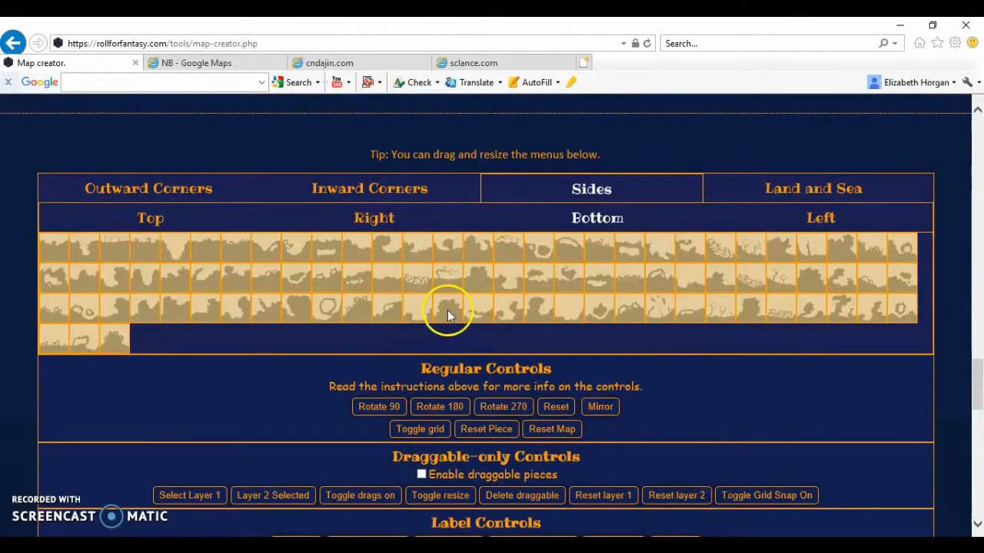
{"action": "scroll", "coordinate": [446, 309], "scroll_direction": "down", "scroll_amount": 4}
{"action": "left_click", "coordinate": [271, 407]}
{"action": "scroll", "coordinate": [303, 411], "scroll_direction": "up", "scroll_amount": 4}
{"action": "left_click", "coordinate": [450, 254]}
{"action": "scroll", "coordinate": [450, 255], "scroll_direction": "down", "scroll_amount": 4}
{"action": "left_click", "coordinate": [271, 407]}
Try several Bottom Sides pieces in column 6, row 5 and keep one that joins the neighbouring coastline
{"action": "left_click", "coordinate": [311, 407]}
{"action": "scroll", "coordinate": [281, 457], "scroll_direction": "up", "scroll_amount": 5}
{"action": "left_click", "coordinate": [423, 276]}
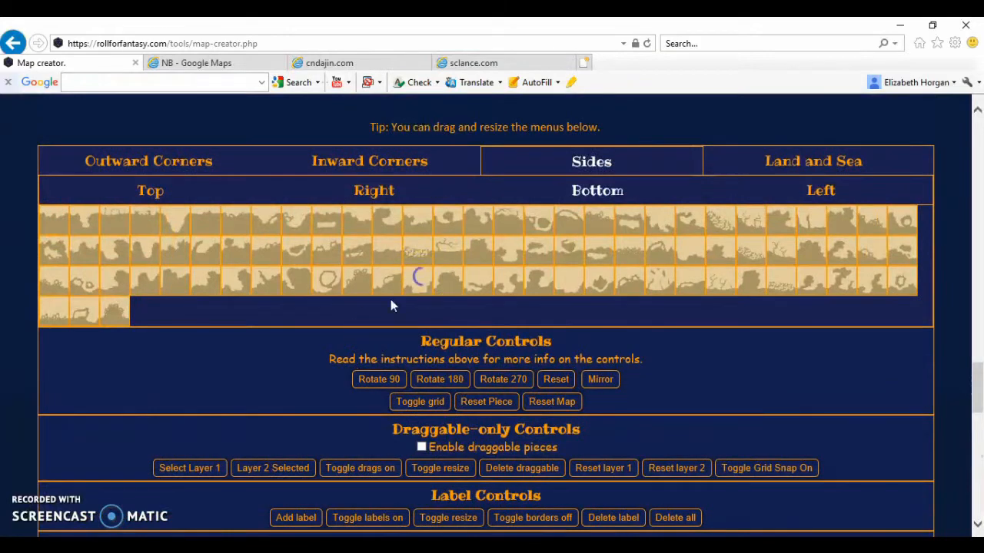
{"action": "scroll", "coordinate": [423, 277], "scroll_direction": "down", "scroll_amount": 4}
{"action": "scroll", "coordinate": [266, 459], "scroll_direction": "up", "scroll_amount": 4}
{"action": "left_click", "coordinate": [565, 316]}
{"action": "scroll", "coordinate": [566, 320], "scroll_direction": "down", "scroll_amount": 3}
{"action": "scroll", "coordinate": [568, 322], "scroll_direction": "up", "scroll_amount": 3}
{"action": "left_click", "coordinate": [843, 322]}
{"action": "scroll", "coordinate": [844, 323], "scroll_direction": "down", "scroll_amount": 3}
{"action": "scroll", "coordinate": [496, 387], "scroll_direction": "down", "scroll_amount": 2}
Fill the inlet squares in column 5, rows 3–4 and column 6, row 4 with the plain land piece from Geography, then deselect them
{"action": "left_click", "coordinate": [326, 420]}
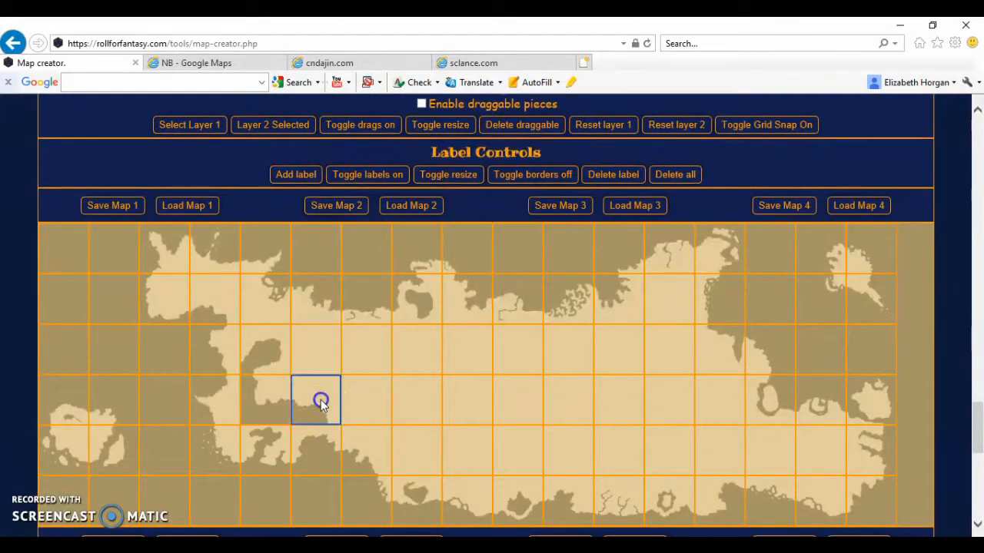
{"action": "left_click", "coordinate": [267, 339]}
{"action": "scroll", "coordinate": [268, 339], "scroll_direction": "up", "scroll_amount": 5}
{"action": "left_click", "coordinate": [785, 198]}
{"action": "left_click", "coordinate": [828, 198]}
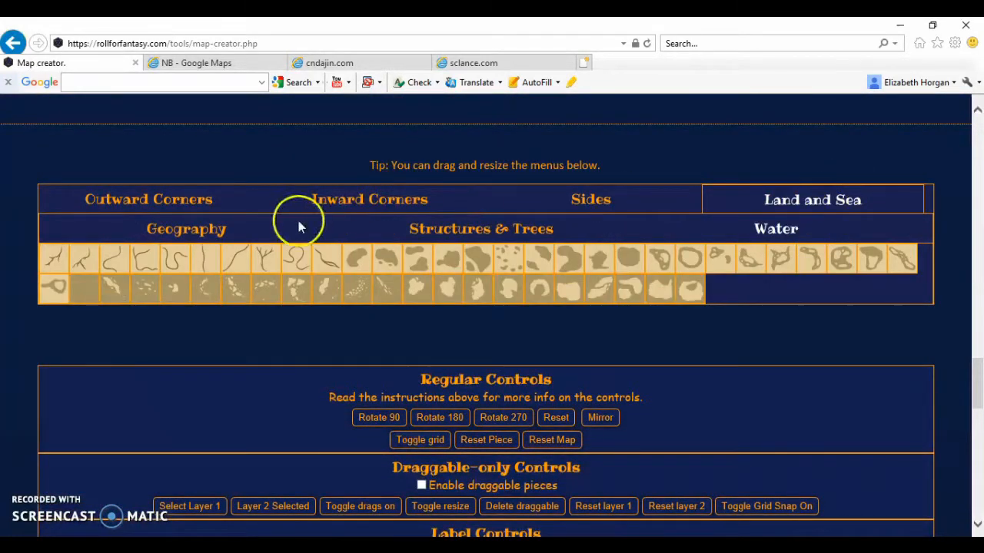
{"action": "left_click", "coordinate": [160, 230]}
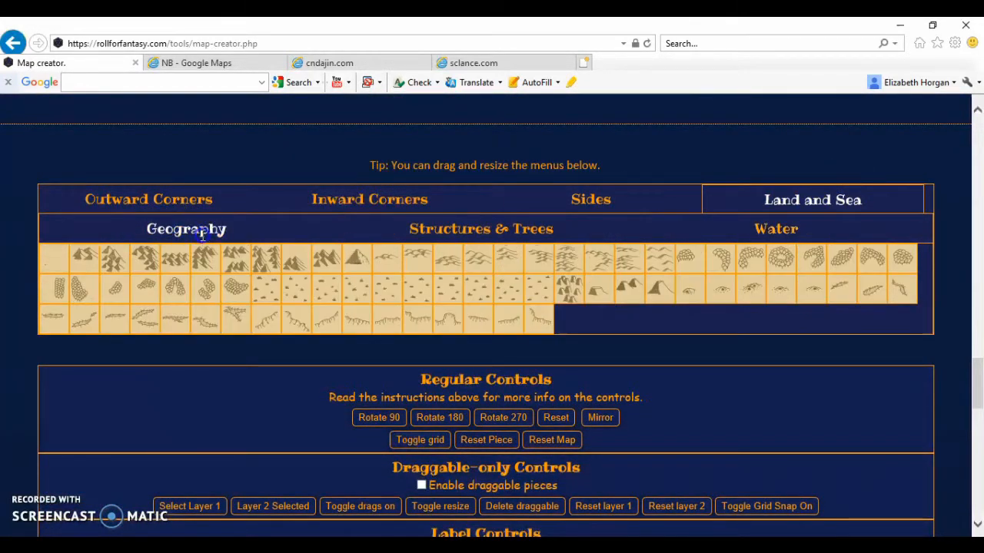
{"action": "left_click", "coordinate": [51, 266]}
{"action": "scroll", "coordinate": [207, 391], "scroll_direction": "down", "scroll_amount": 5}
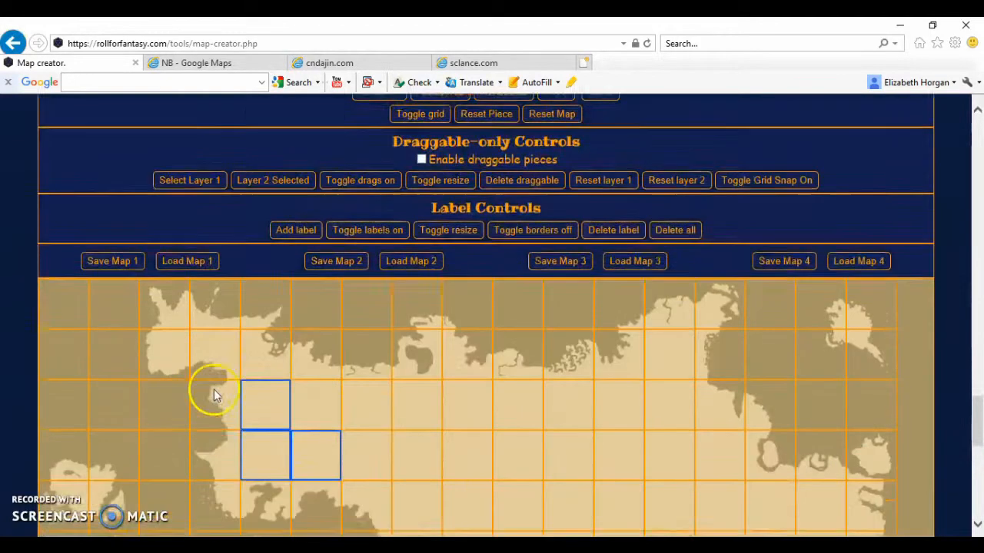
{"action": "left_click", "coordinate": [308, 428]}
{"action": "scroll", "coordinate": [308, 428], "scroll_direction": "down", "scroll_amount": 3}
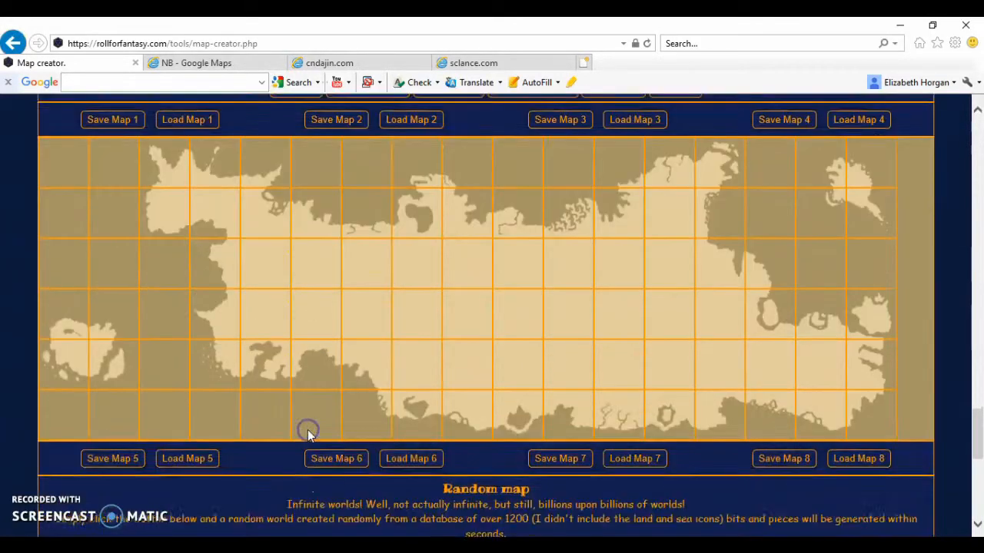
{"action": "left_click", "coordinate": [286, 388]}
{"action": "scroll", "coordinate": [285, 388], "scroll_direction": "up", "scroll_amount": 1}
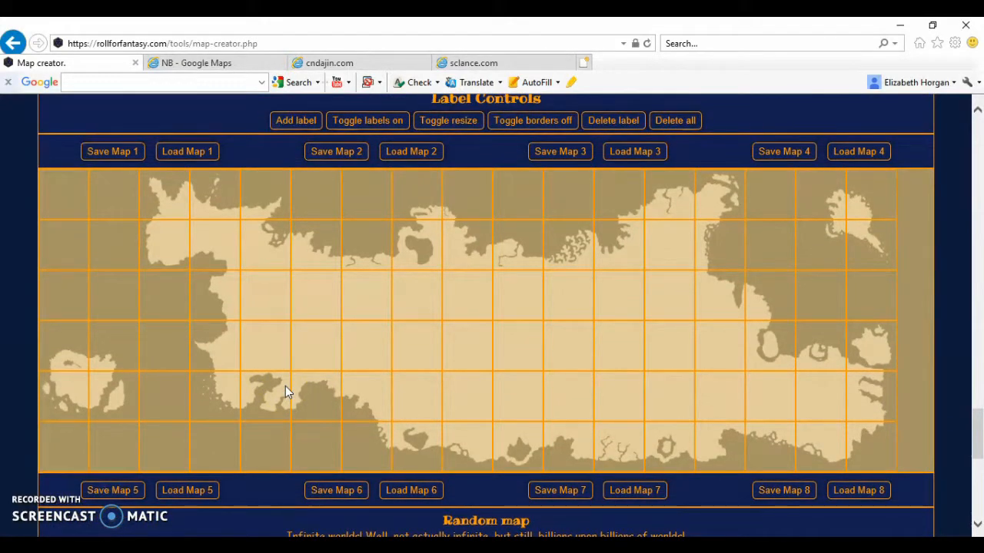
{"action": "left_click", "coordinate": [418, 353]}
{"action": "scroll", "coordinate": [419, 352], "scroll_direction": "up", "scroll_amount": 5}
{"action": "left_click", "coordinate": [417, 274]}
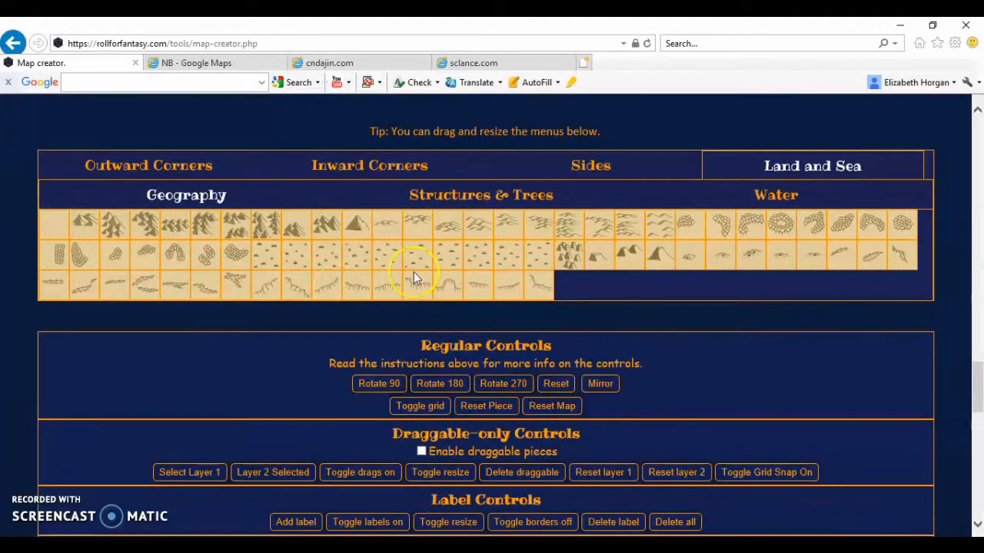
{"action": "scroll", "coordinate": [413, 275], "scroll_direction": "down", "scroll_amount": 4}
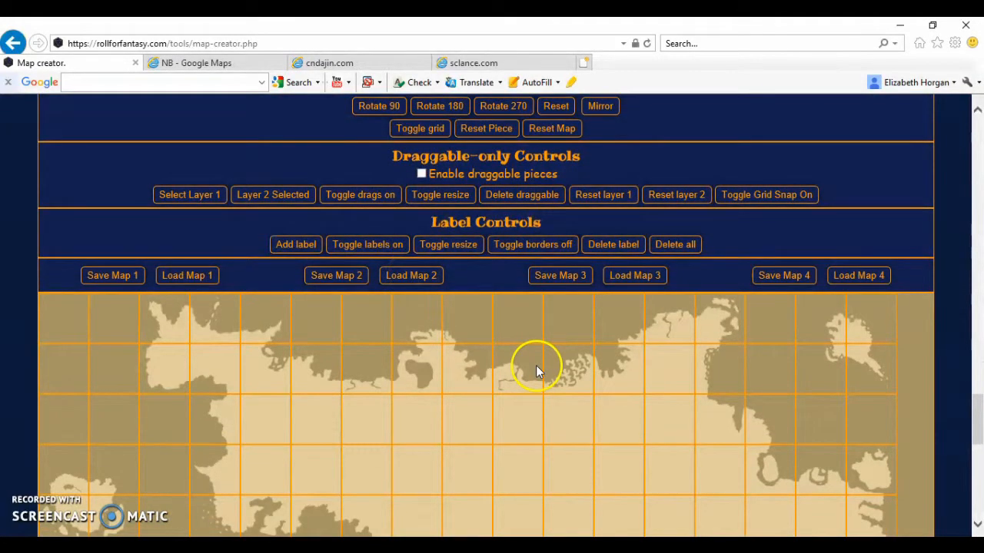
Hide the map grid and enable draggable pieces
{"action": "left_click", "coordinate": [424, 129]}
{"action": "scroll", "coordinate": [495, 336], "scroll_direction": "down", "scroll_amount": 2}
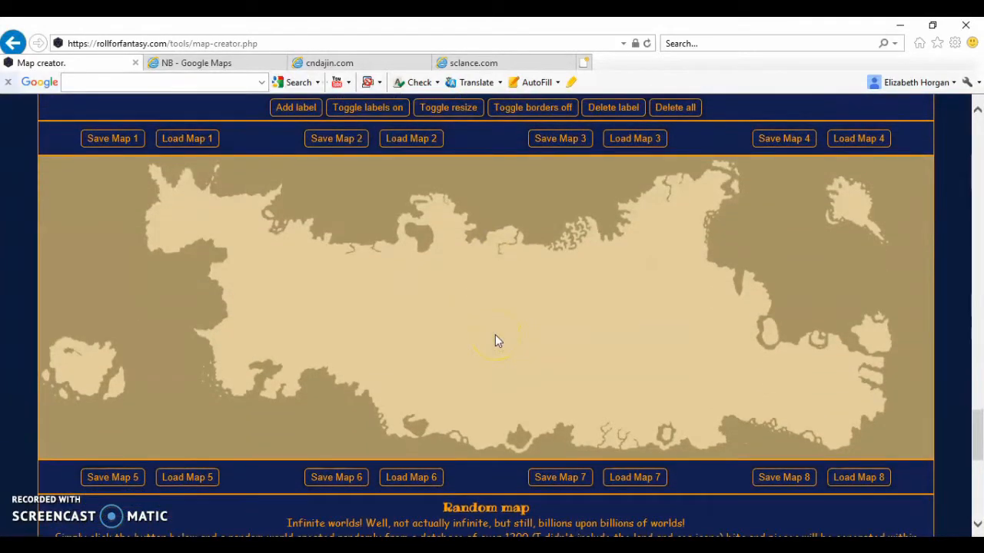
{"action": "scroll", "coordinate": [622, 352], "scroll_direction": "up", "scroll_amount": 2}
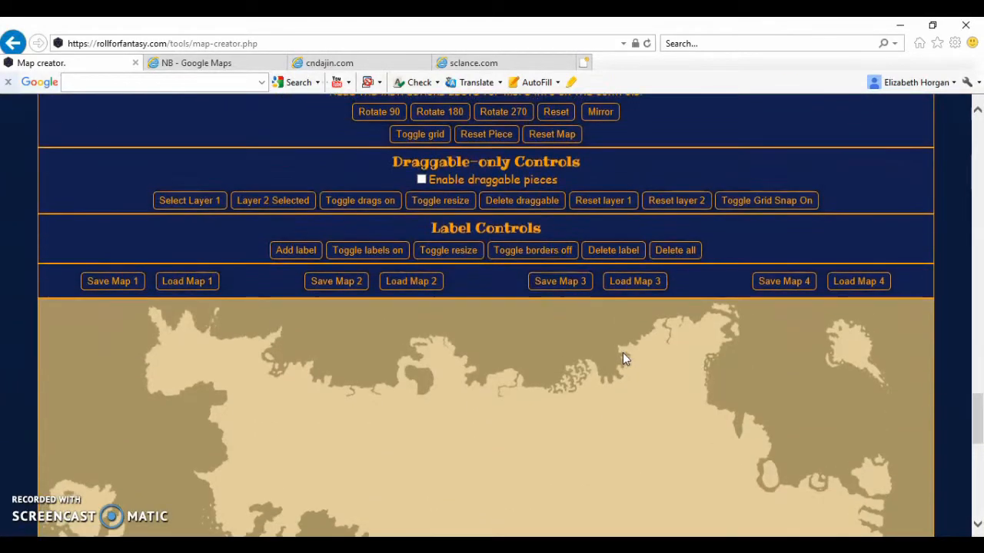
{"action": "left_click", "coordinate": [422, 180]}
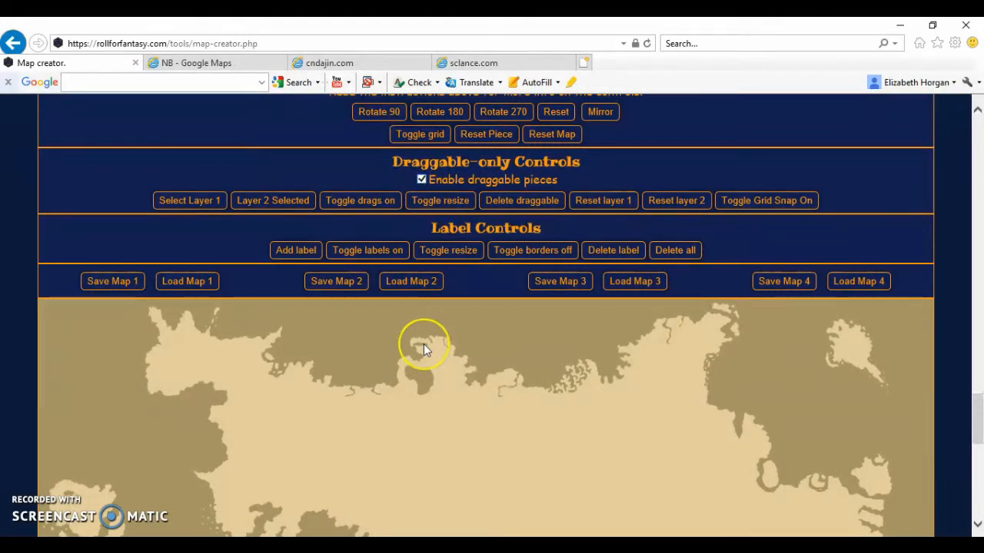
Add the castle from the Structures & Trees set and place it on the western part of the continent
{"action": "scroll", "coordinate": [423, 345], "scroll_direction": "down", "scroll_amount": 2}
{"action": "scroll", "coordinate": [426, 350], "scroll_direction": "down", "scroll_amount": 1}
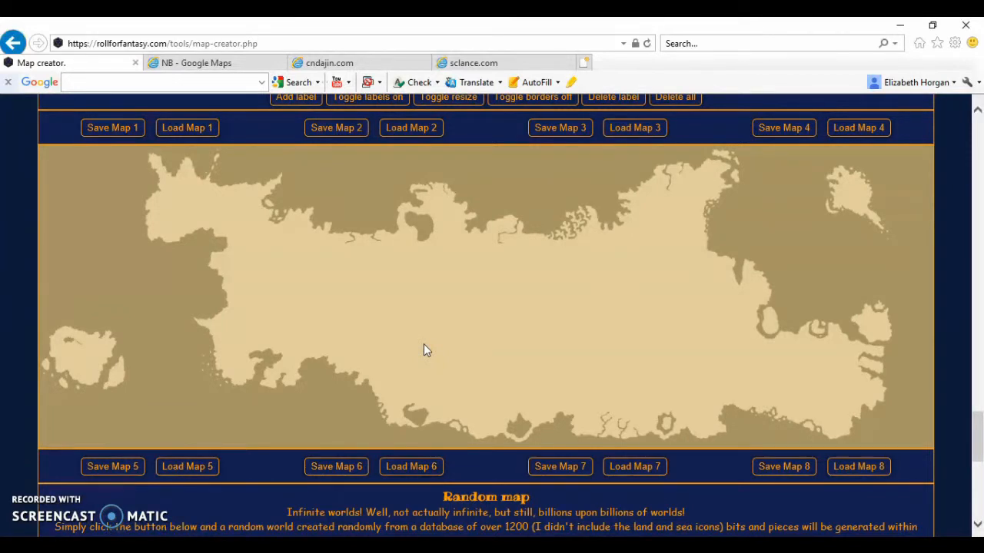
{"action": "scroll", "coordinate": [423, 349], "scroll_direction": "up", "scroll_amount": 10}
{"action": "scroll", "coordinate": [424, 349], "scroll_direction": "down", "scroll_amount": 1}
{"action": "scroll", "coordinate": [423, 350], "scroll_direction": "down", "scroll_amount": 1}
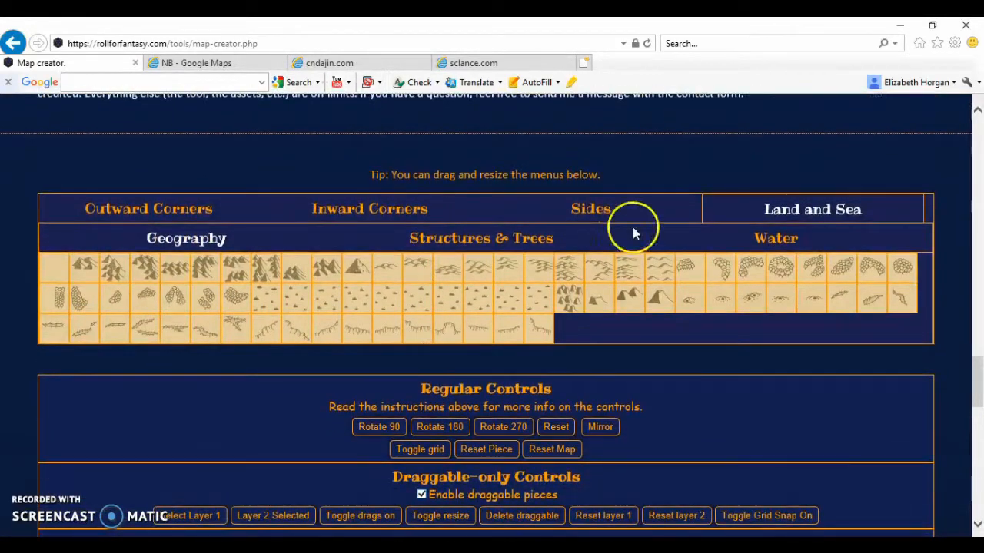
{"action": "left_click", "coordinate": [497, 241]}
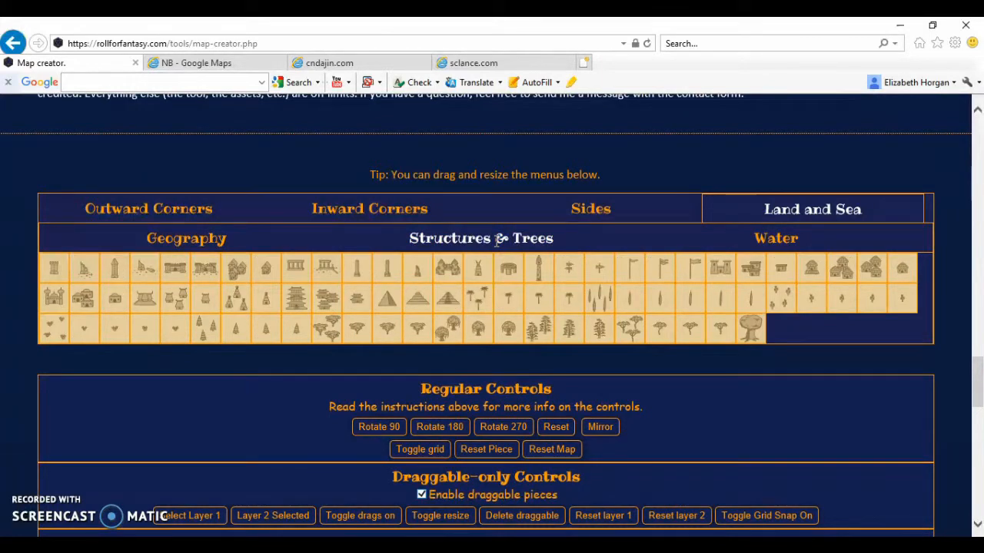
{"action": "left_click", "coordinate": [176, 269]}
{"action": "scroll", "coordinate": [182, 359], "scroll_direction": "down", "scroll_amount": 5}
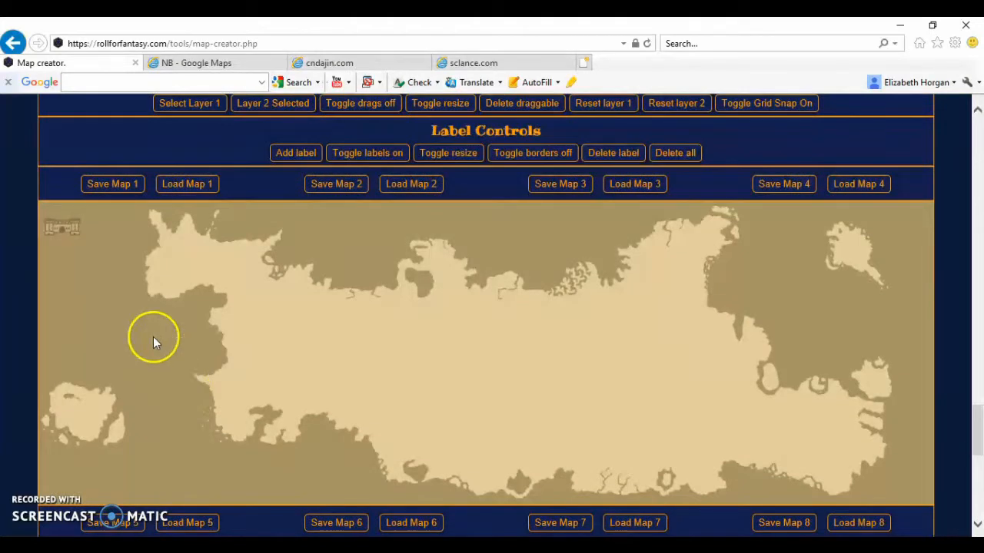
{"action": "left_click_drag", "start_coordinate": [67, 233], "coordinate": [326, 342]}
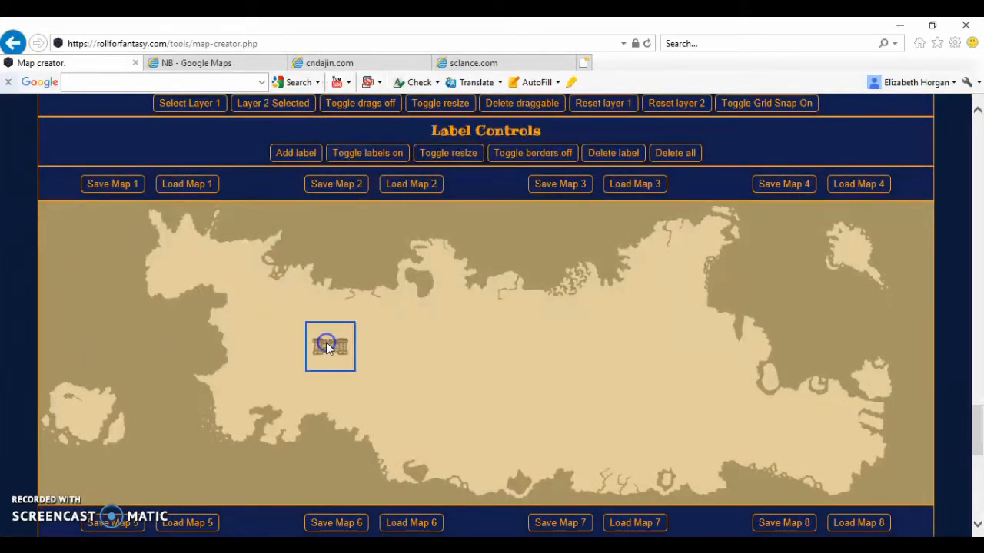
Turn on resizing for draggable pieces, enlarge the castle and move it east of the continent's centre
{"action": "left_click", "coordinate": [356, 374]}
{"action": "scroll", "coordinate": [356, 372], "scroll_direction": "up", "scroll_amount": 1}
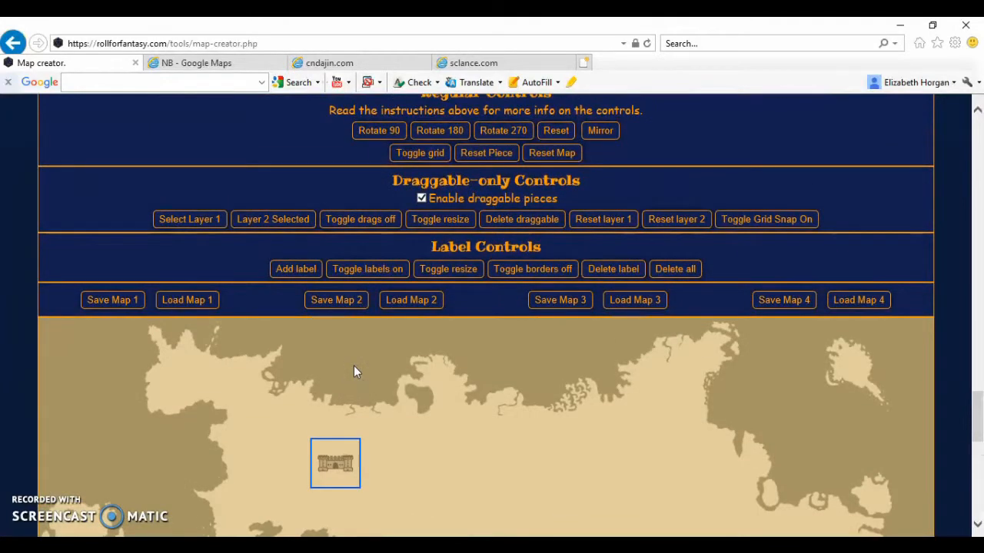
{"action": "left_click", "coordinate": [442, 219]}
{"action": "left_click", "coordinate": [442, 219]}
{"action": "scroll", "coordinate": [388, 360], "scroll_direction": "down", "scroll_amount": 1}
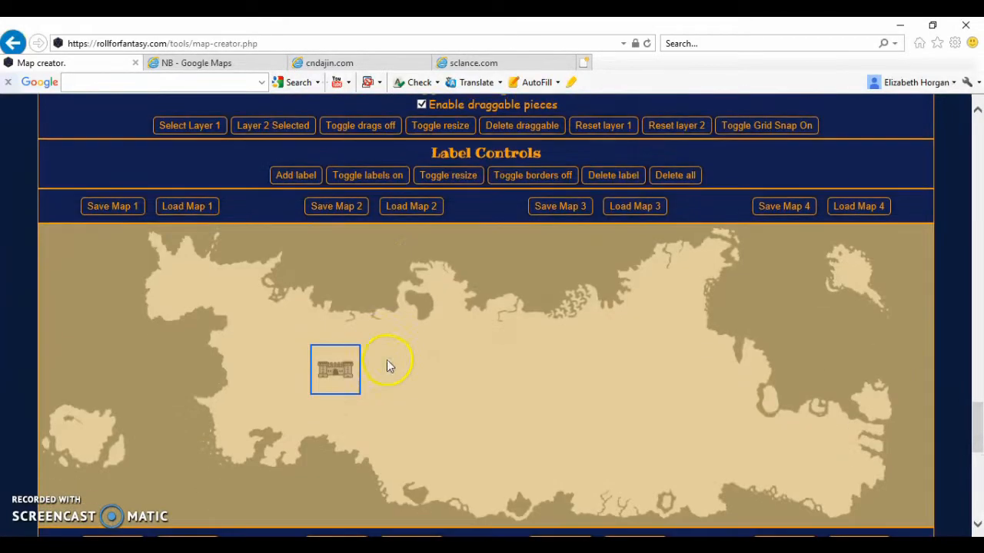
{"action": "left_click_drag", "start_coordinate": [360, 388], "coordinate": [577, 355]}
{"action": "left_click", "coordinate": [363, 391]}
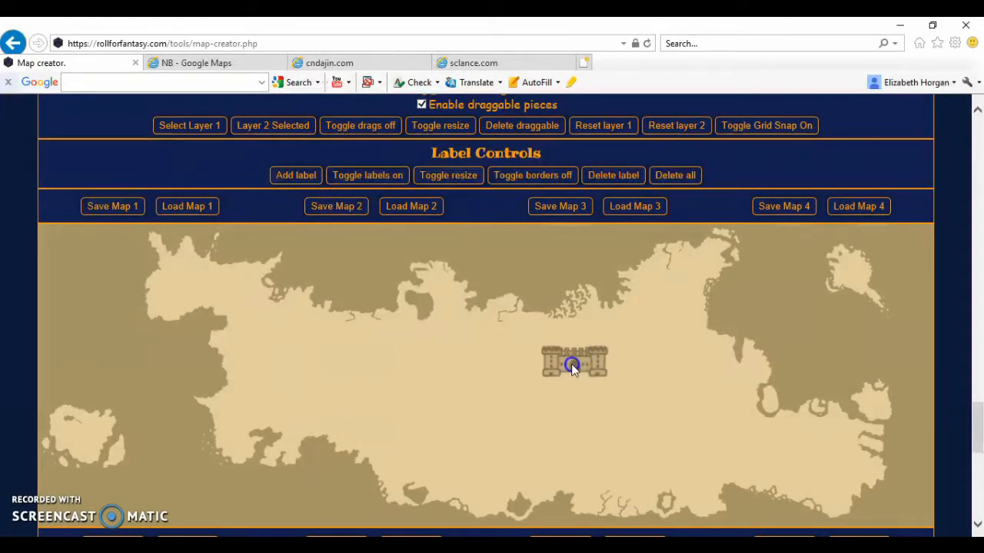
Add small house pieces from the Structures & Trees set and place one just southwest of the castle
{"action": "scroll", "coordinate": [352, 365], "scroll_direction": "up", "scroll_amount": 4}
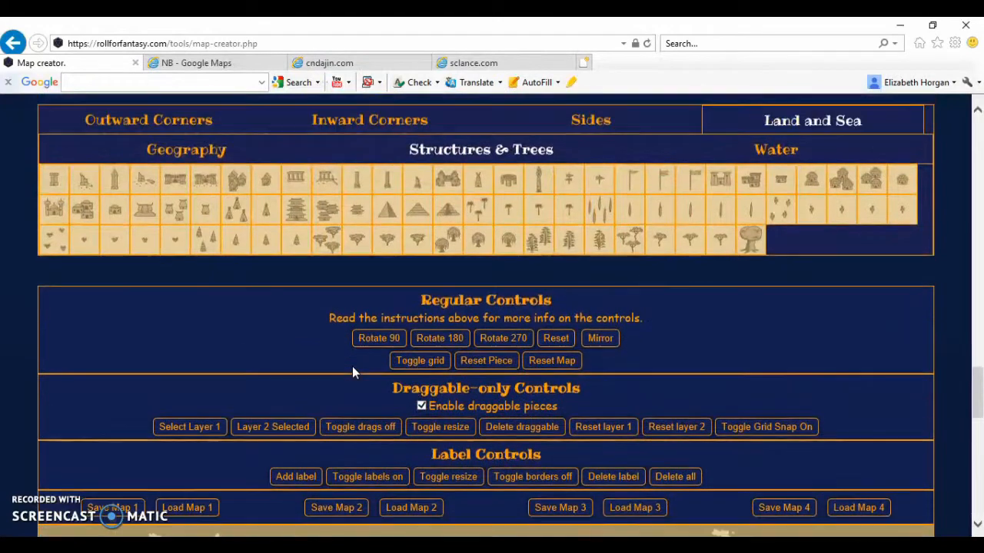
{"action": "left_click", "coordinate": [273, 182]}
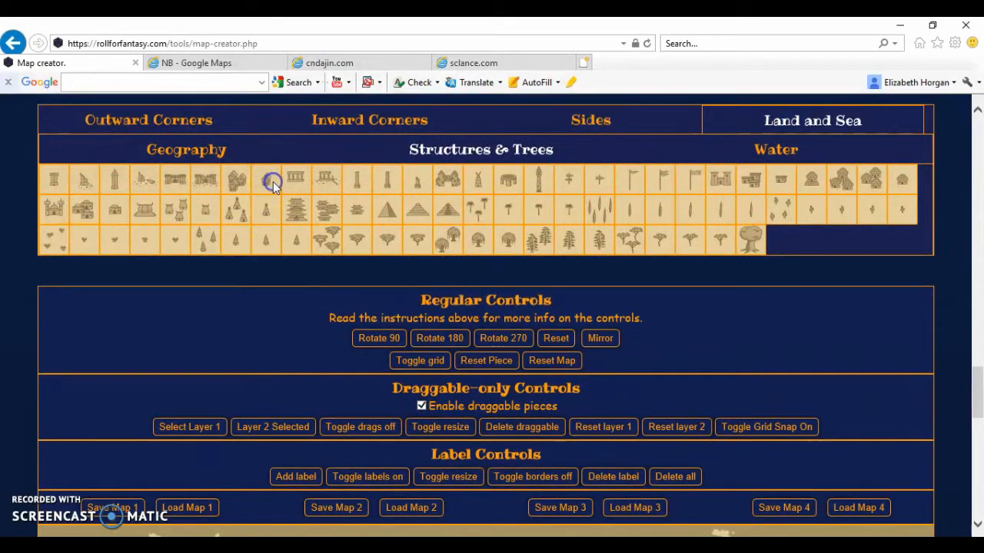
{"action": "scroll", "coordinate": [275, 187], "scroll_direction": "down", "scroll_amount": 4}
{"action": "left_click_drag", "start_coordinate": [59, 222], "coordinate": [523, 354]}
{"action": "left_click", "coordinate": [121, 219]}
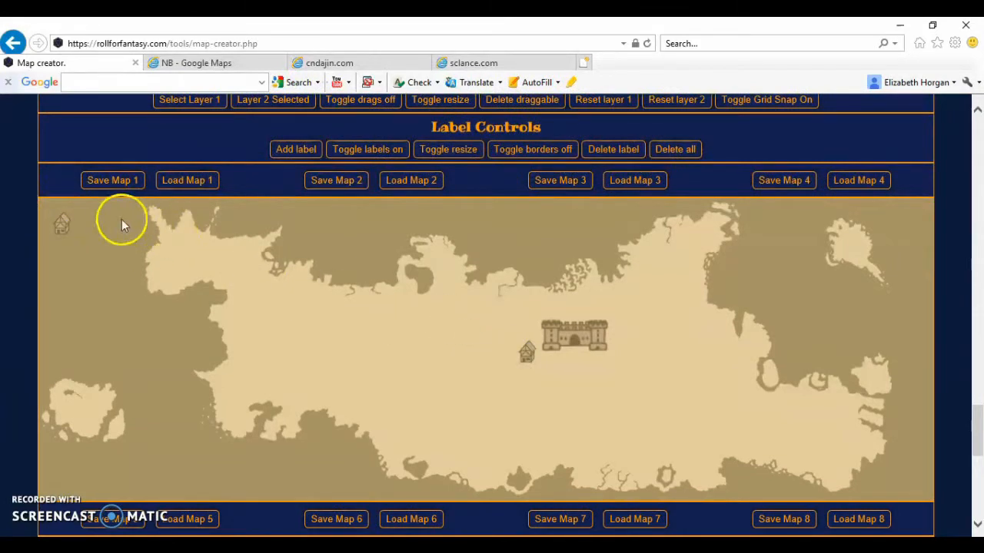
Place two more houses east and south of the castle, and shrink the castle slightly
{"action": "left_click_drag", "start_coordinate": [62, 225], "coordinate": [622, 342]}
{"action": "left_click", "coordinate": [567, 326]}
{"action": "left_click_drag", "start_coordinate": [619, 382], "coordinate": [607, 372]}
{"action": "left_click", "coordinate": [575, 342]}
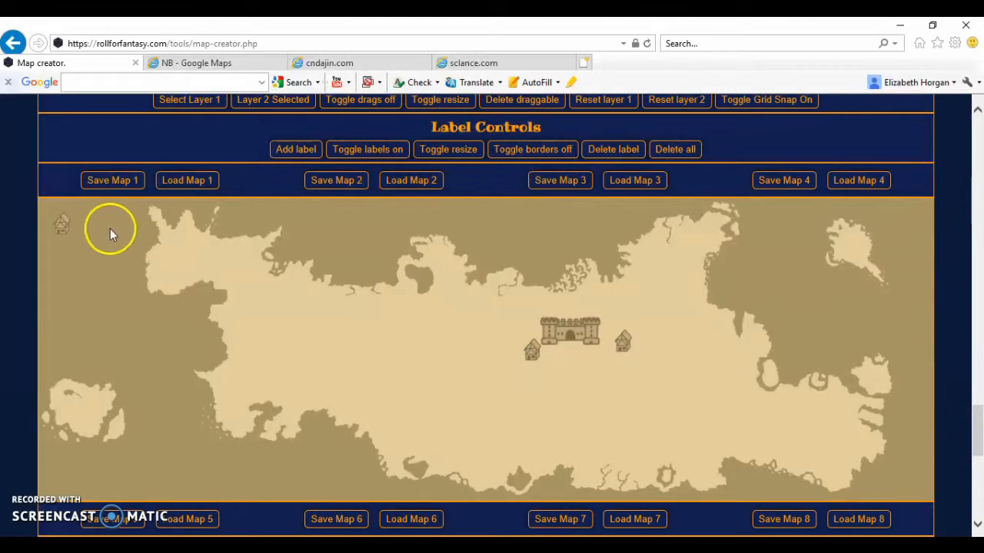
{"action": "left_click_drag", "start_coordinate": [59, 222], "coordinate": [612, 352]}
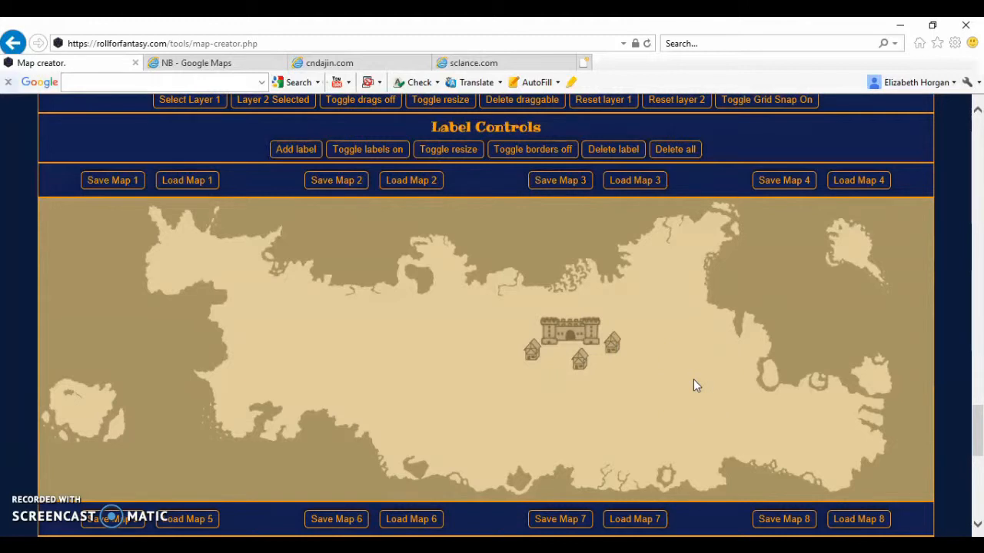
Add a clustered mountain piece from the Geography set and place it on the land just east of the castle village
{"action": "scroll", "coordinate": [694, 379], "scroll_direction": "up", "scroll_amount": 5}
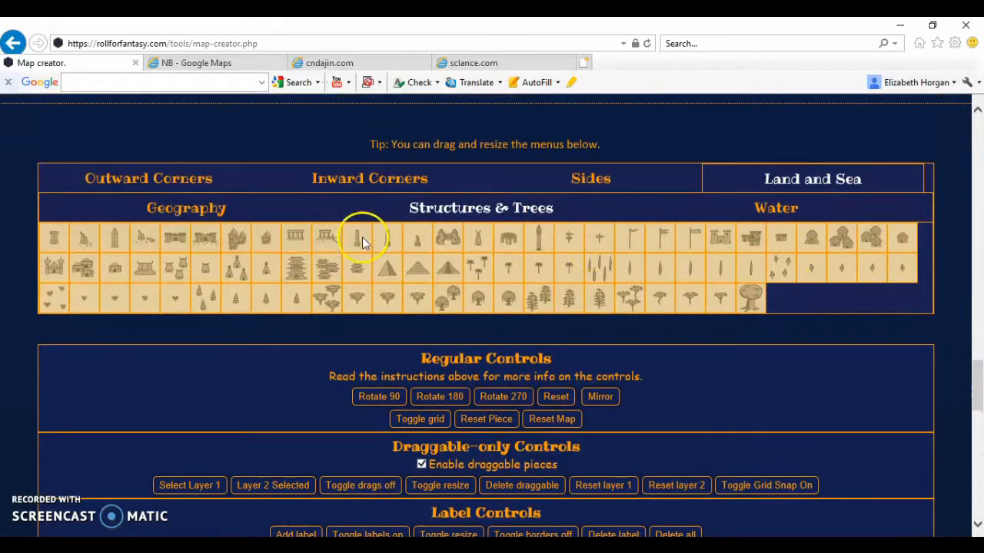
{"action": "left_click", "coordinate": [184, 208]}
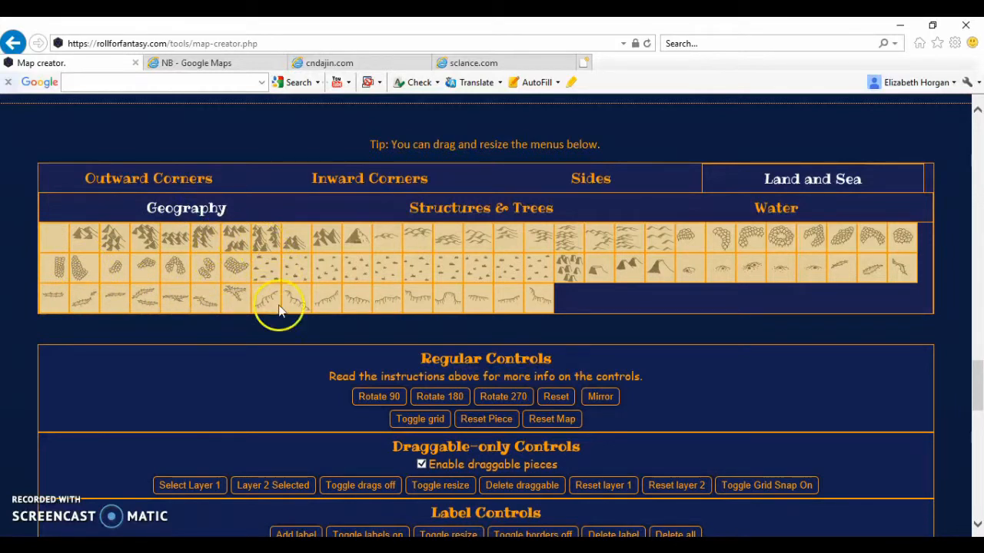
{"action": "scroll", "coordinate": [278, 323], "scroll_direction": "down", "scroll_amount": 4}
{"action": "scroll", "coordinate": [278, 323], "scroll_direction": "up", "scroll_amount": 3}
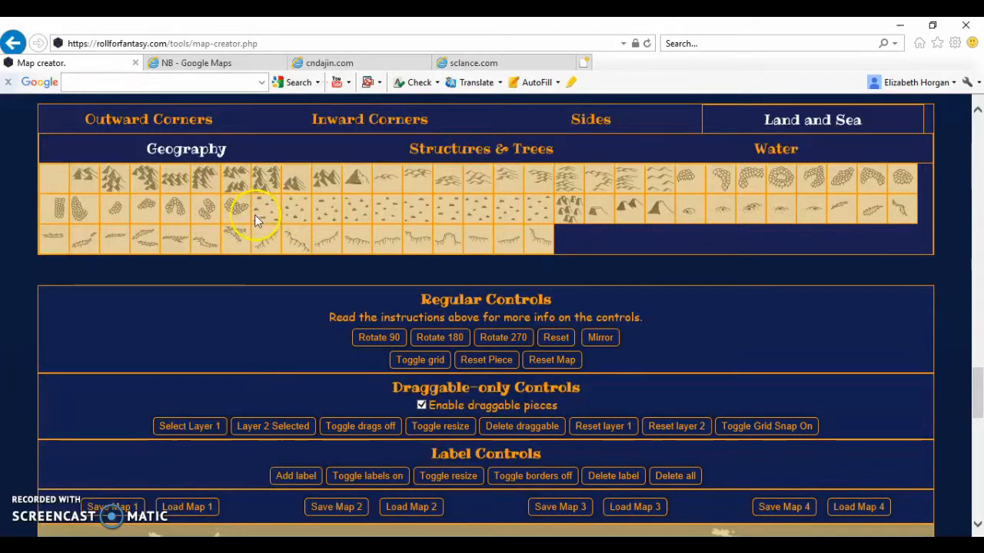
{"action": "left_click", "coordinate": [148, 181]}
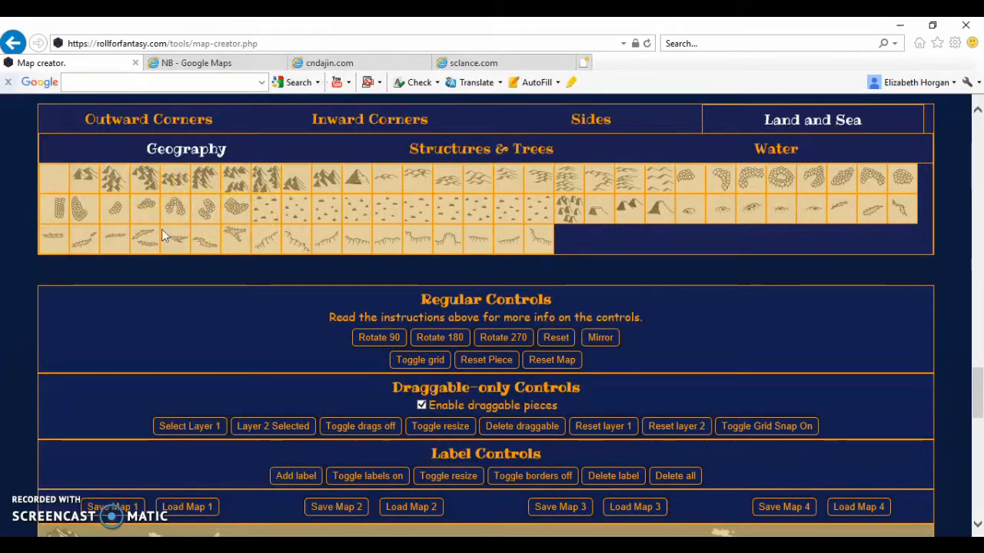
{"action": "scroll", "coordinate": [198, 317], "scroll_direction": "down", "scroll_amount": 4}
{"action": "left_click_drag", "start_coordinate": [61, 208], "coordinate": [645, 316]}
{"action": "left_click", "coordinate": [648, 315]}
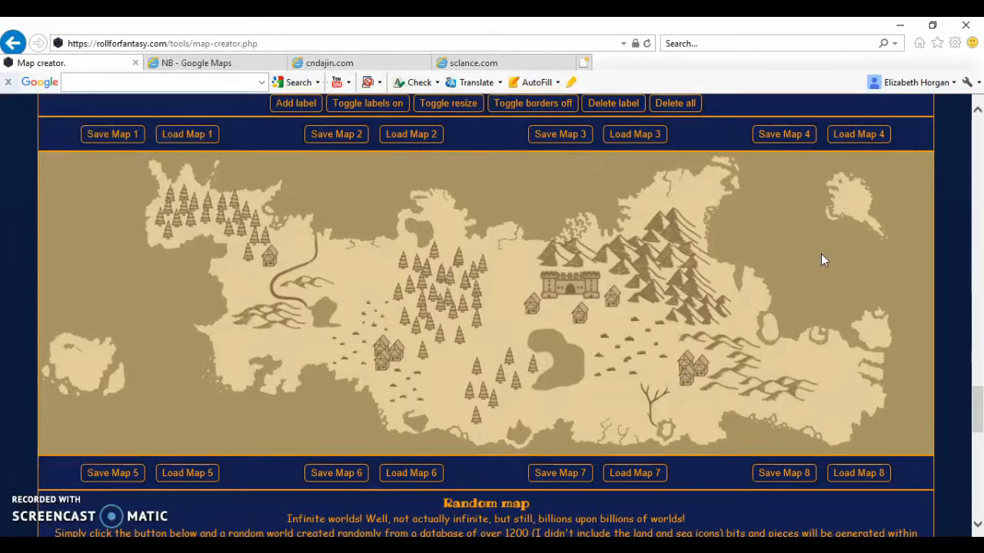
Switch to GIMP, paste the captured map screenshot as a new image and crop it to the map area, about 1228 × 411 px
{"action": "left_click", "coordinate": [518, 201]}
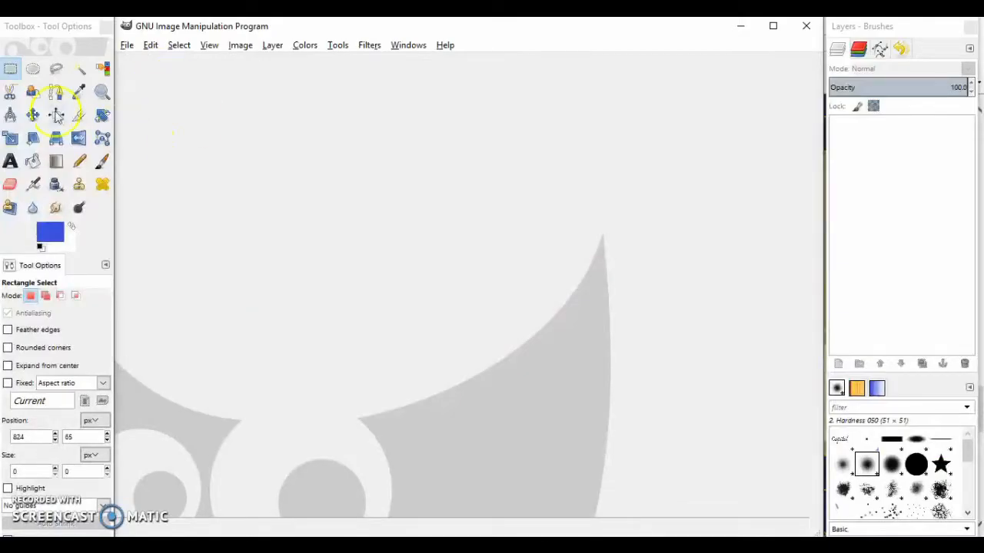
{"action": "key", "text": "ctrl+shift+v"}
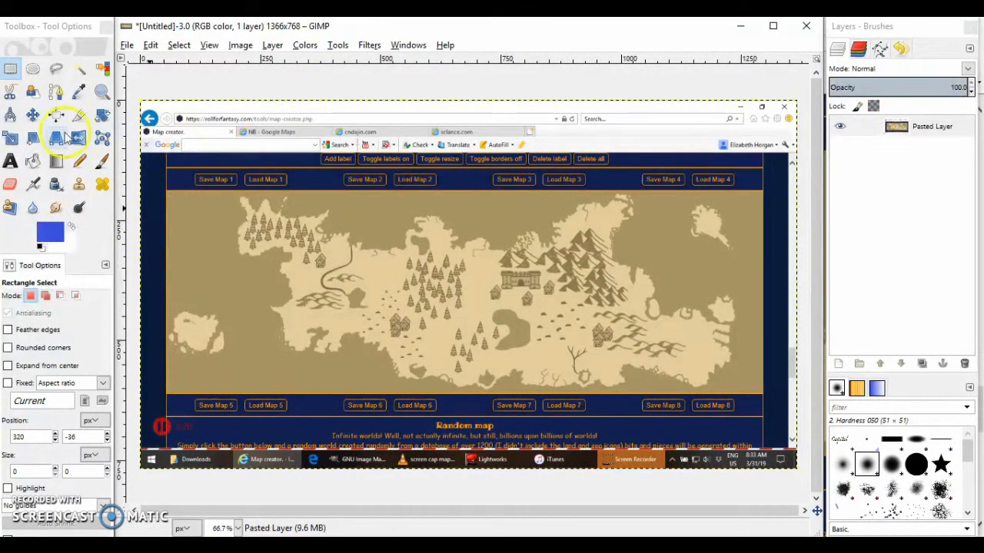
{"action": "left_click", "coordinate": [79, 116]}
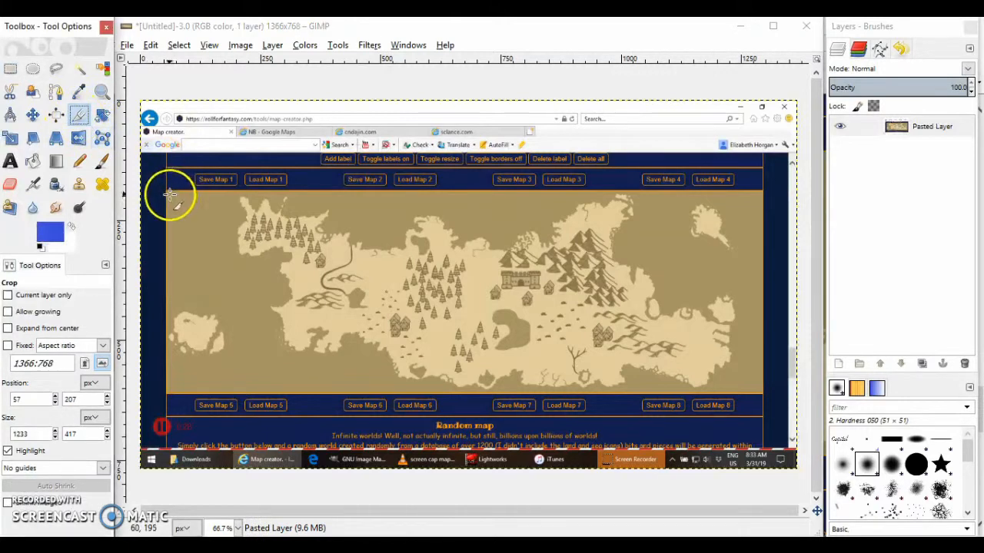
{"action": "left_click_drag", "start_coordinate": [169, 194], "coordinate": [758, 390]}
{"action": "left_click", "coordinate": [646, 386]}
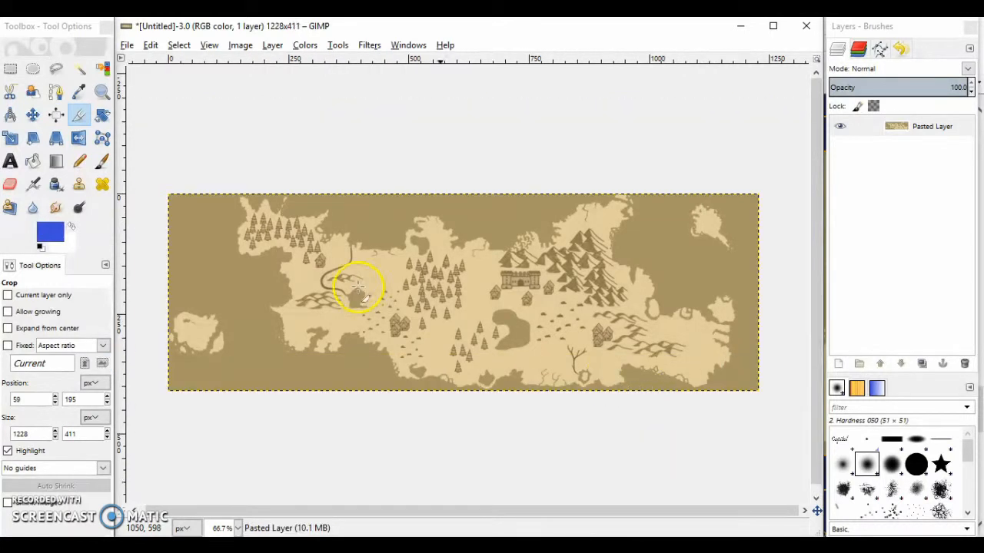
Create a new transparent layer named "Working On" at 1228 × 411 px
{"action": "left_click", "coordinate": [14, 70]}
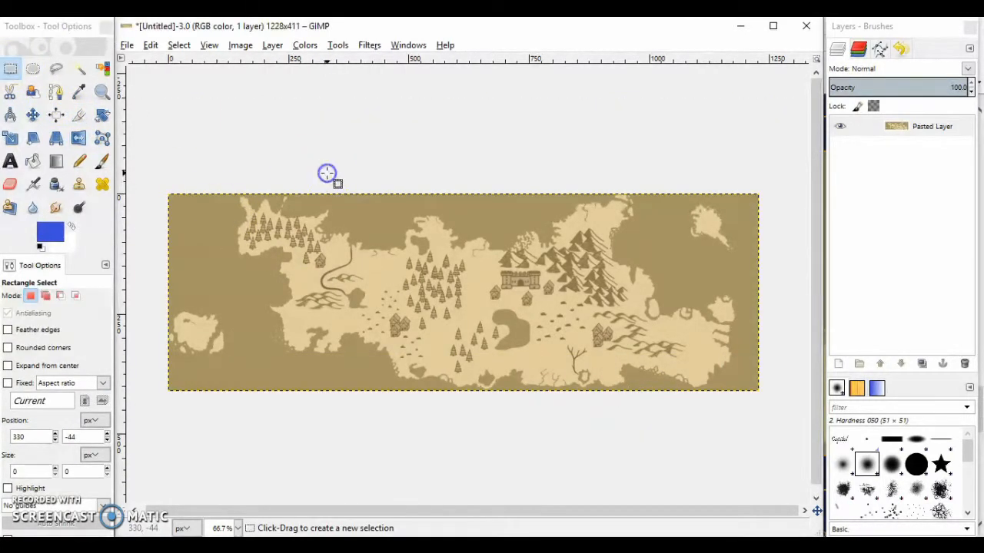
{"action": "left_click", "coordinate": [272, 45]}
{"action": "mouse_move", "coordinate": [304, 44]}
{"action": "left_click", "coordinate": [282, 61]}
{"action": "type", "text": "Working On"}
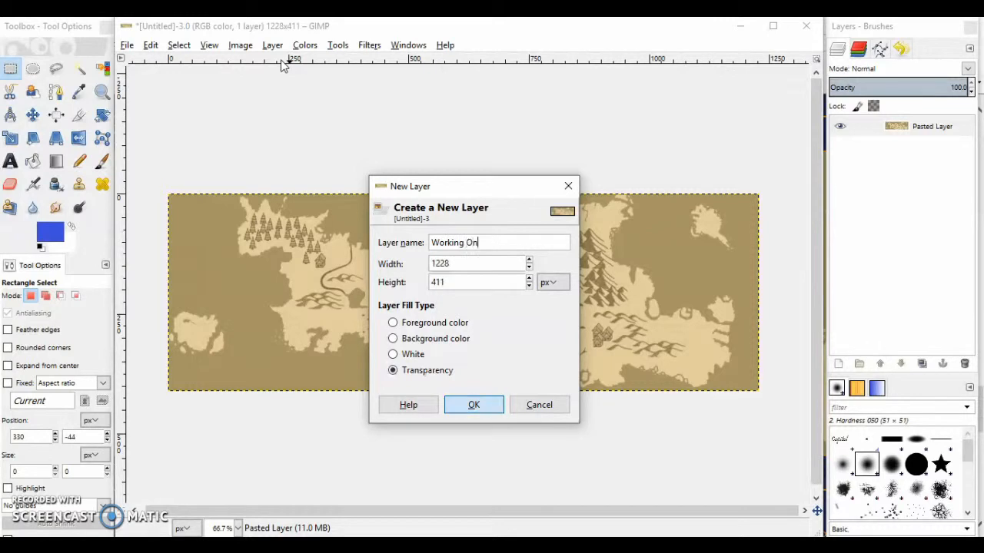
{"action": "key", "text": "Return"}
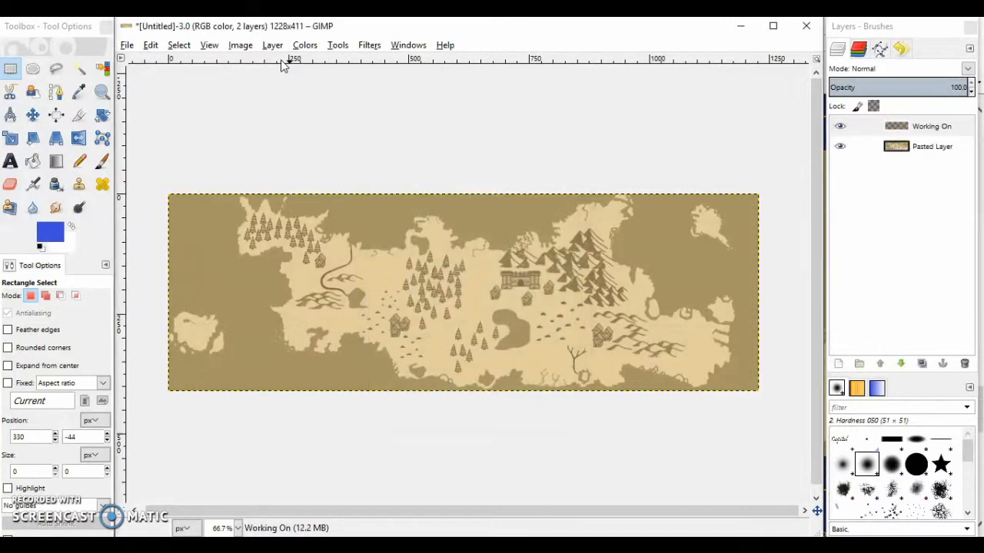
Rename the pasted map layer as "Original"
{"action": "left_click", "coordinate": [914, 153]}
{"action": "double_click", "coordinate": [933, 146]}
{"action": "type", "text": "Original"}
{"action": "key", "text": "Return"}
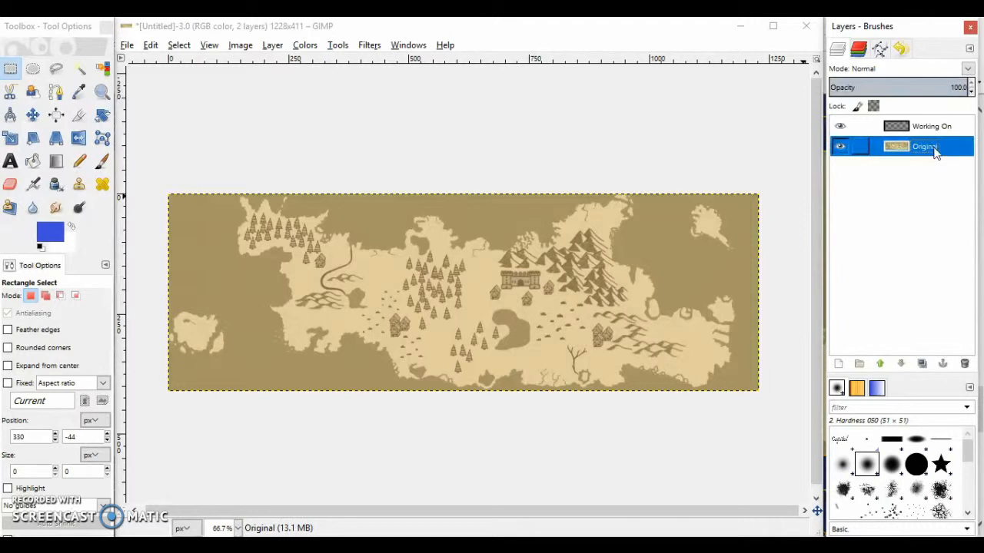
Copy the whole Original layer, paste it into the Working On layer and anchor it there
{"action": "left_click", "coordinate": [372, 152]}
{"action": "key", "text": "ctrl+a"}
{"action": "key", "text": "ctrl+c"}
{"action": "left_click", "coordinate": [504, 169]}
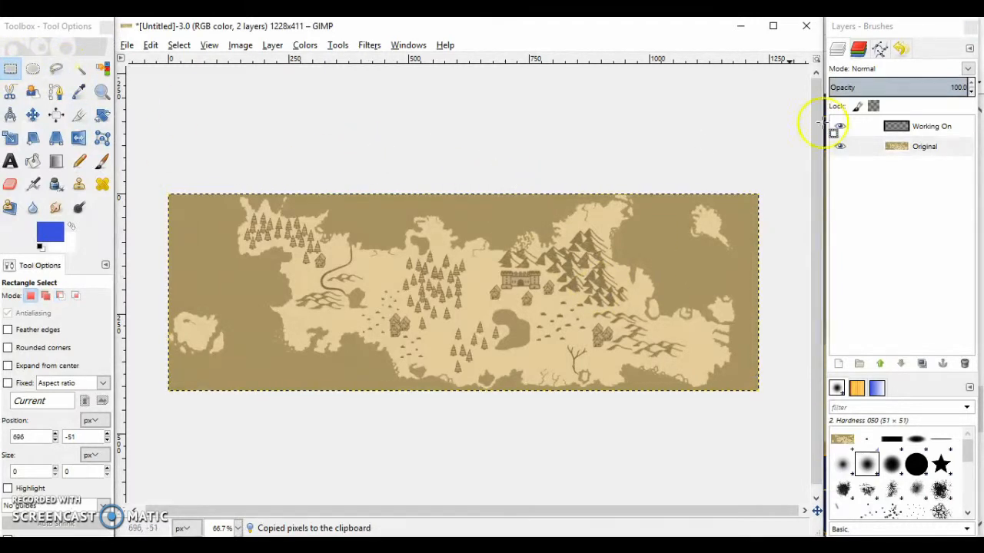
{"action": "left_click", "coordinate": [953, 129]}
{"action": "key", "text": "ctrl+v"}
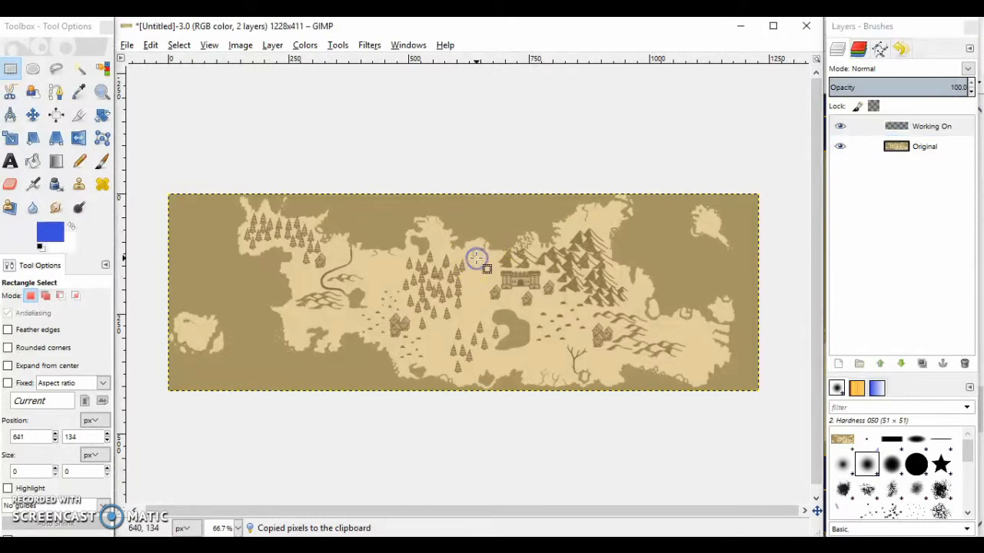
{"action": "left_click", "coordinate": [445, 124]}
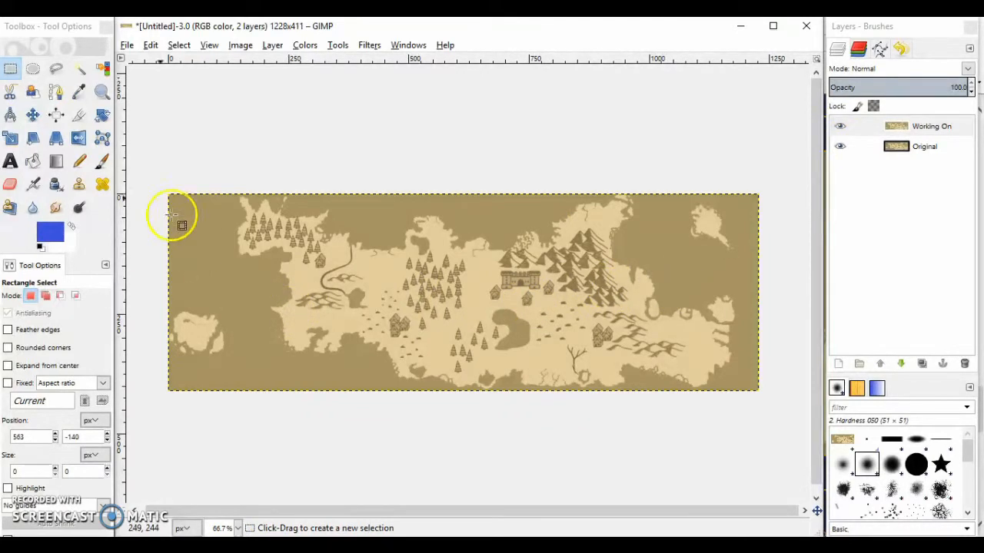
Set the foreground colour to black and add the text "Capital" in a text box about 147 × 57 px over the castle
{"action": "left_click", "coordinate": [50, 231]}
{"action": "left_click", "coordinate": [177, 289]}
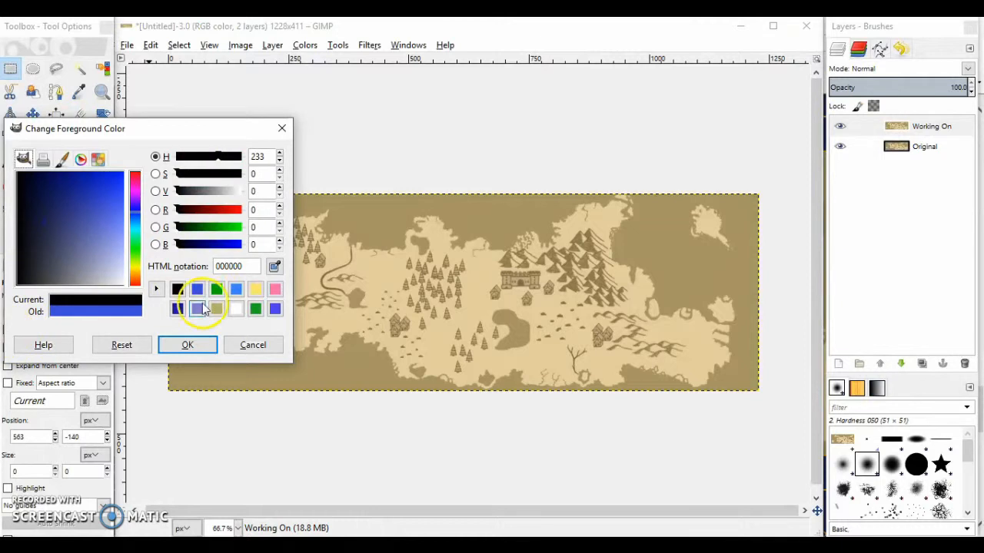
{"action": "left_click", "coordinate": [189, 345]}
{"action": "left_click", "coordinate": [11, 161]}
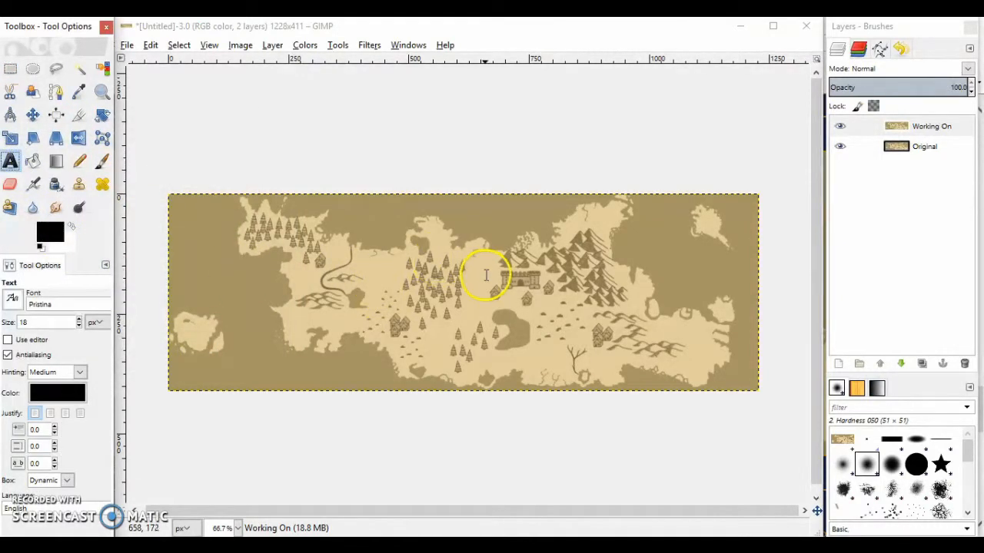
{"action": "left_click_drag", "start_coordinate": [484, 276], "coordinate": [559, 307]}
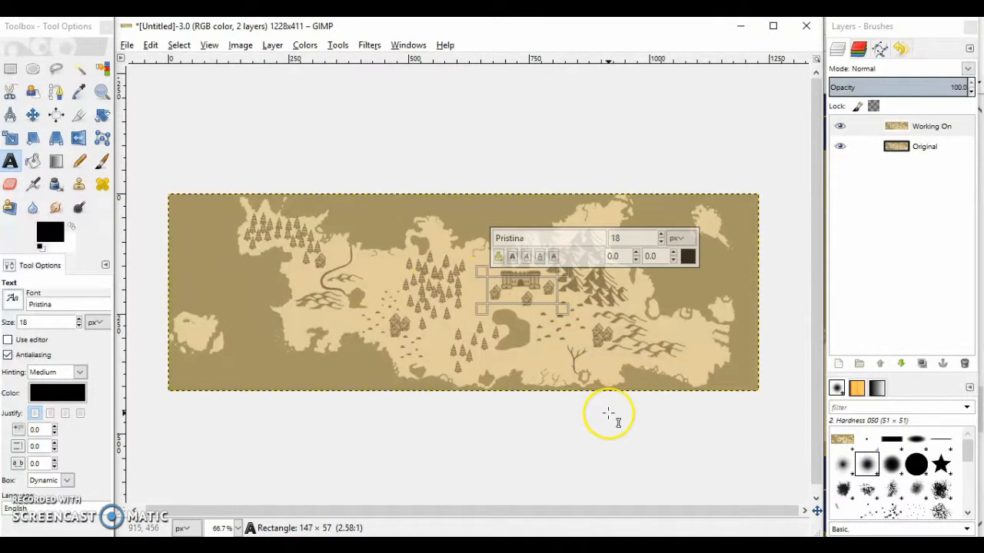
{"action": "type", "text": "Cap"}
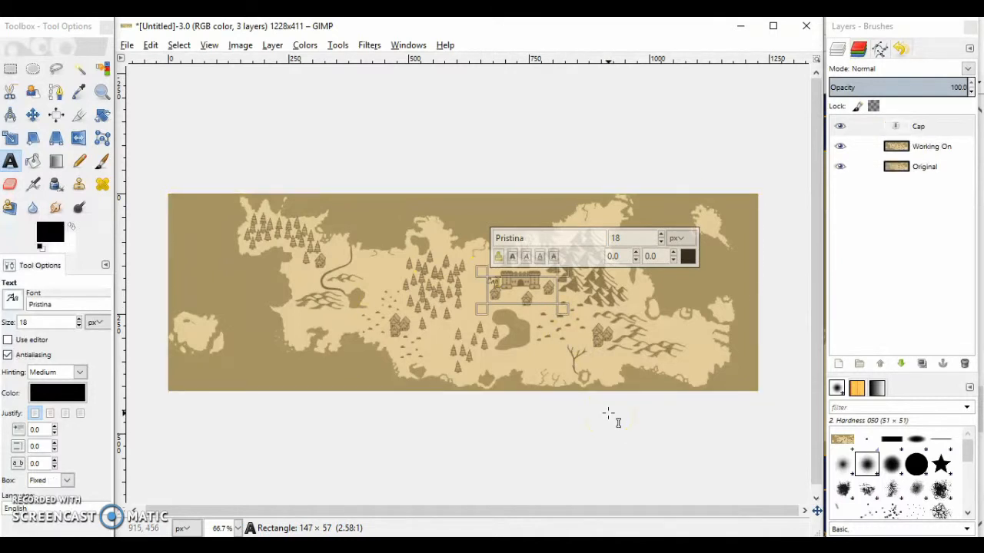
Set the Capital label's text size to 29 px and enlarge its text box to about 185 × 78 px
{"action": "left_click", "coordinate": [662, 235]}
{"action": "double_click", "coordinate": [546, 287]}
{"action": "left_click", "coordinate": [661, 235]}
{"action": "left_click", "coordinate": [661, 234]}
{"action": "left_click", "coordinate": [661, 235]}
{"action": "left_click", "coordinate": [661, 235]}
{"action": "left_click", "coordinate": [533, 290]}
{"action": "left_click_drag", "start_coordinate": [512, 270], "coordinate": [455, 280]}
Change the Capital label's font to Lucida Sans Semi-Bold and finish editing the text
{"action": "left_click_drag", "start_coordinate": [521, 282], "coordinate": [451, 277]}
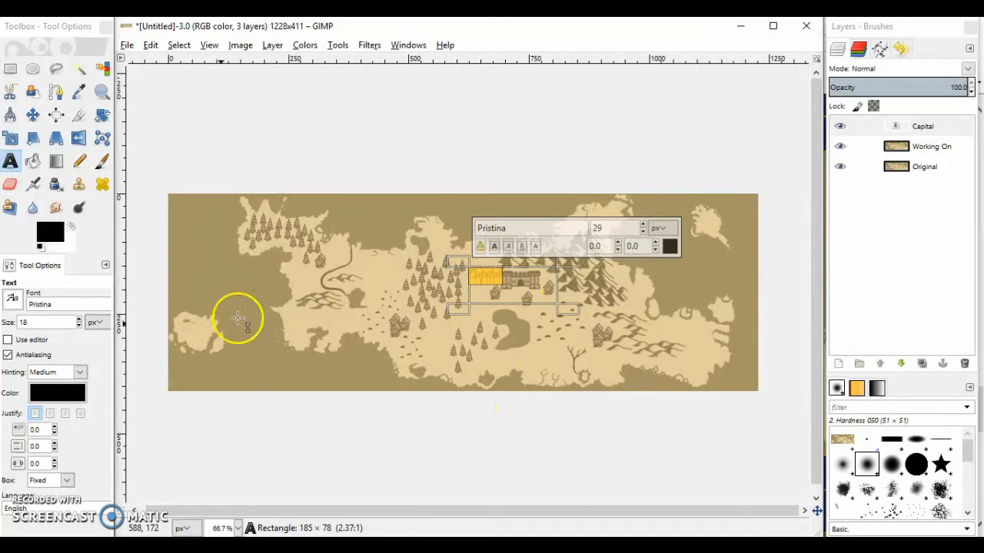
{"action": "left_click", "coordinate": [12, 299]}
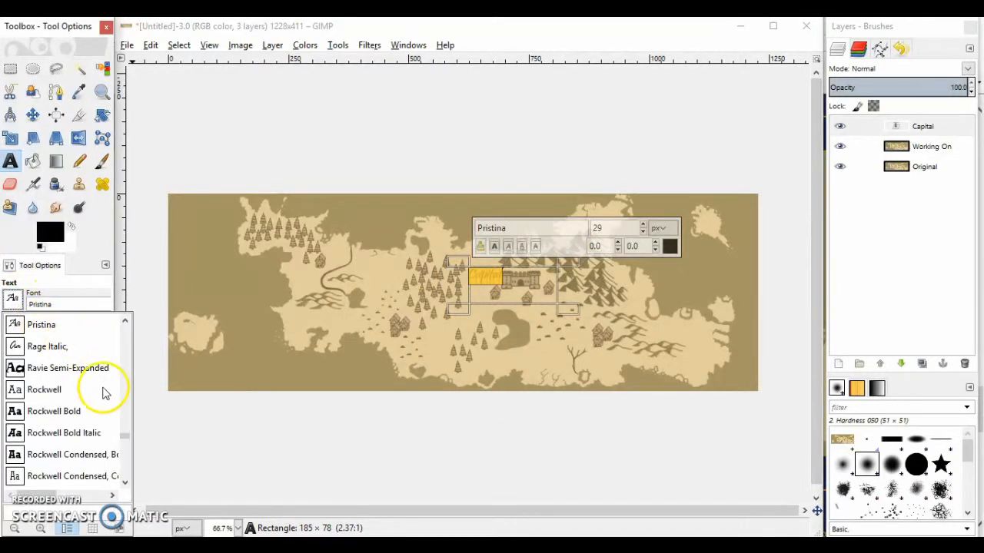
{"action": "left_click_drag", "start_coordinate": [125, 435], "coordinate": [125, 402]}
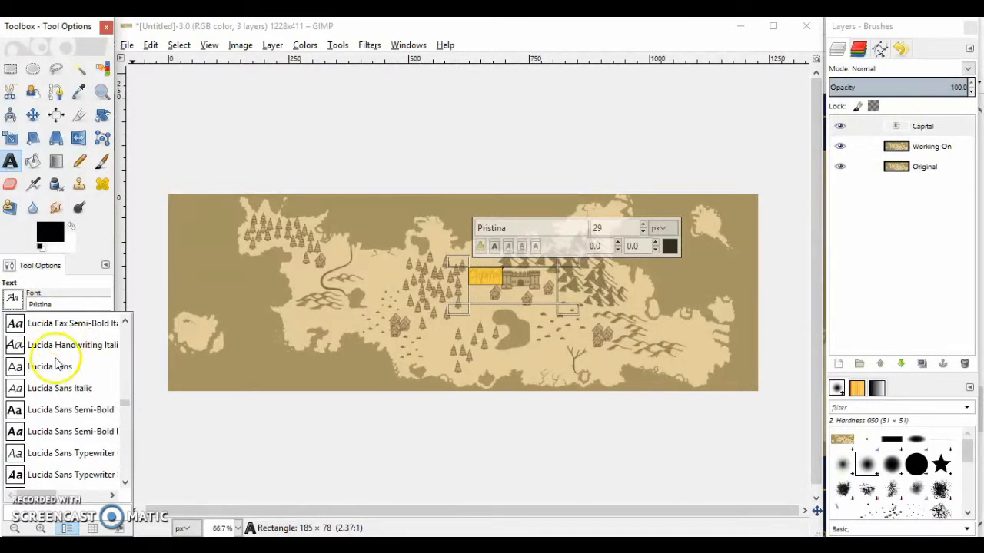
{"action": "left_click", "coordinate": [54, 407]}
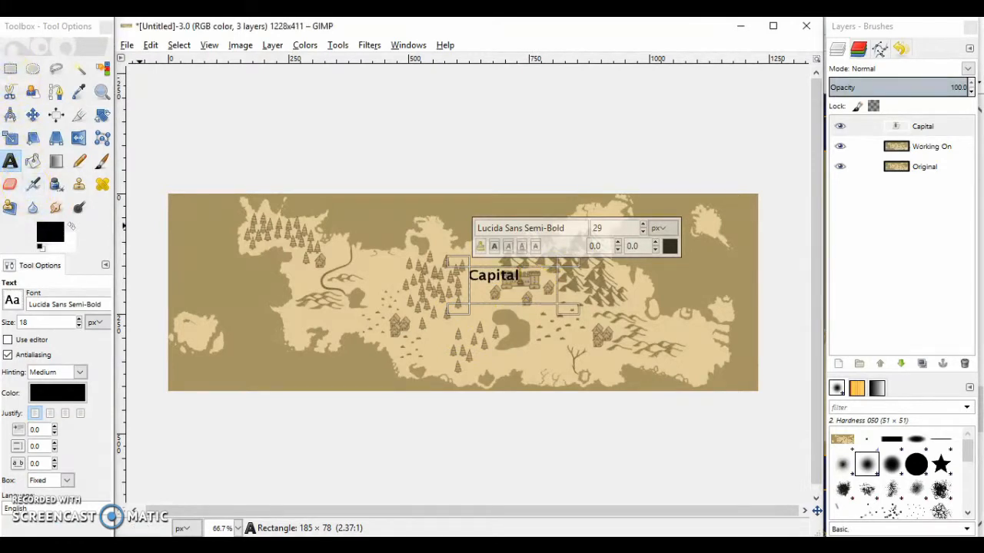
{"action": "left_click", "coordinate": [9, 71]}
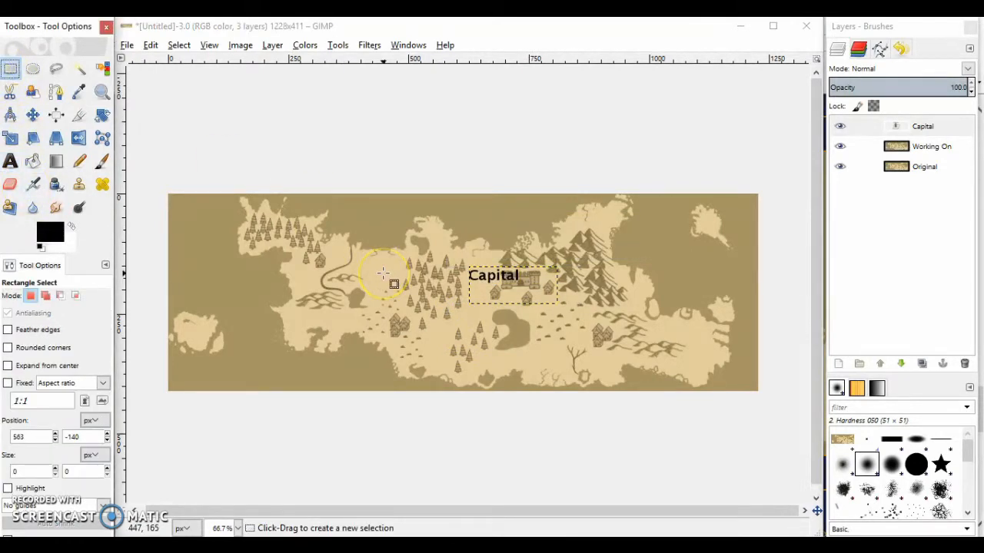
{"action": "left_click", "coordinate": [527, 281]}
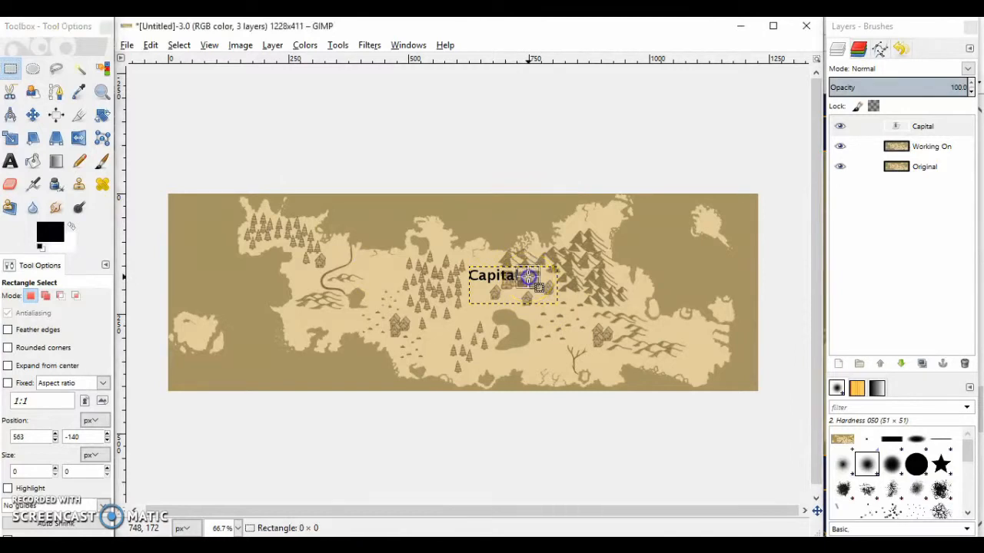
Reopen the Capital text layer for editing and recolour its text dark grey, 424242
{"action": "double_click", "coordinate": [921, 127]}
{"action": "double_click", "coordinate": [898, 128]}
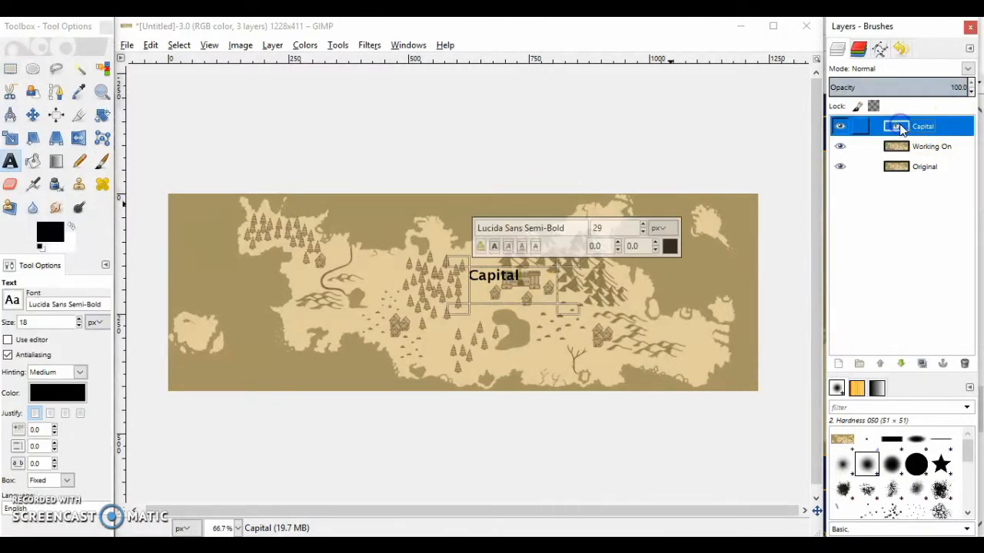
{"action": "left_click_drag", "start_coordinate": [531, 283], "coordinate": [435, 281]}
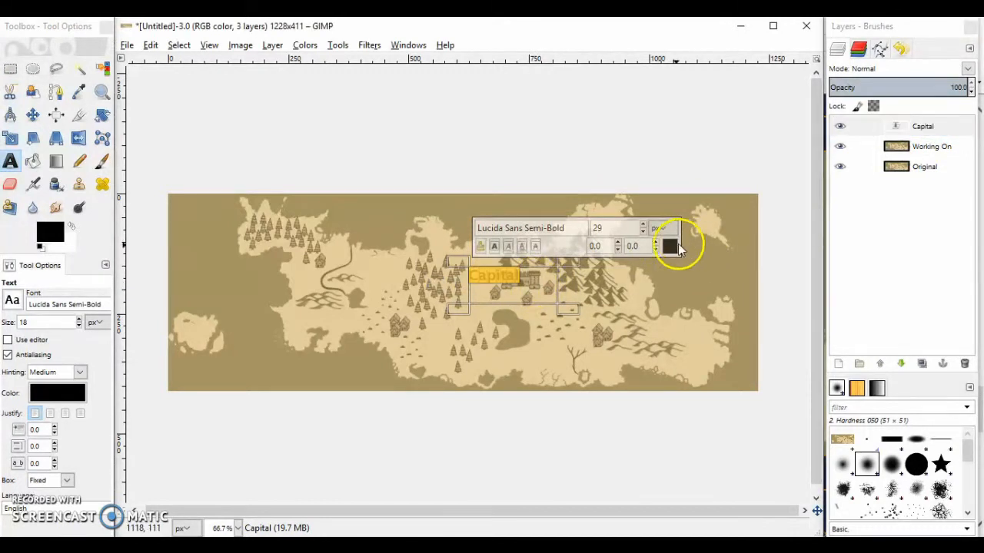
{"action": "left_click", "coordinate": [669, 246]}
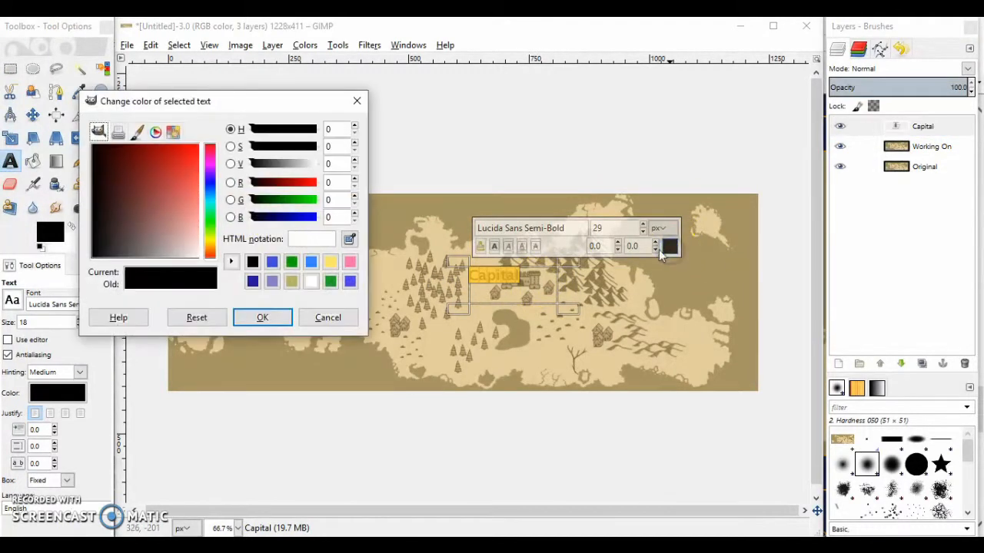
{"action": "left_click", "coordinate": [123, 251]}
{"action": "left_click_drag", "start_coordinate": [122, 254], "coordinate": [116, 264]}
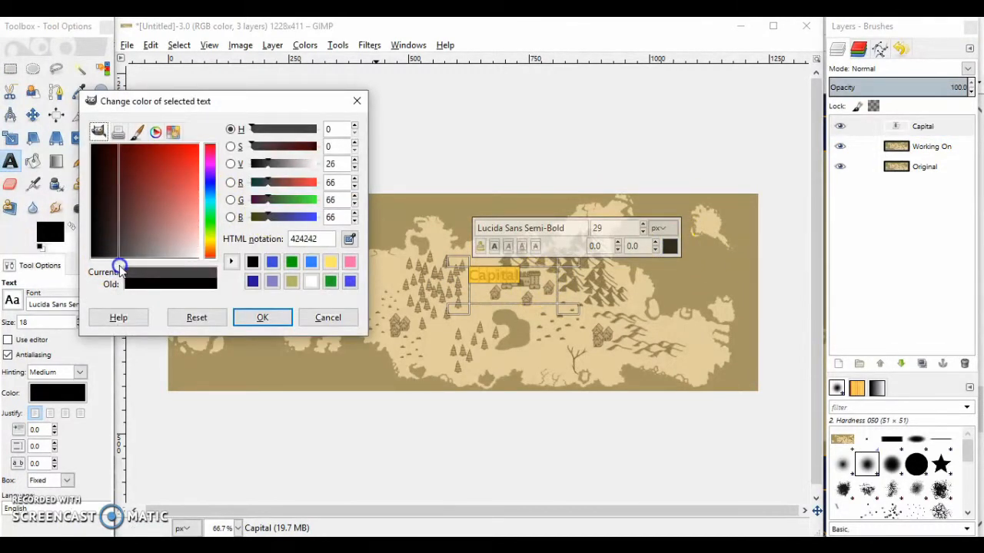
{"action": "left_click", "coordinate": [257, 318]}
{"action": "left_click", "coordinate": [526, 289]}
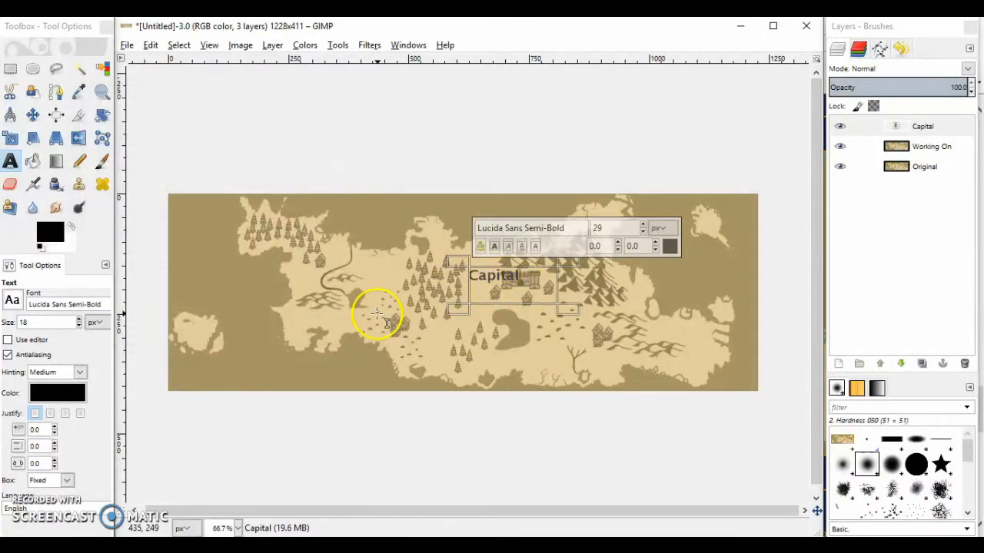
{"action": "left_click", "coordinate": [10, 70]}
{"action": "left_click", "coordinate": [285, 222]}
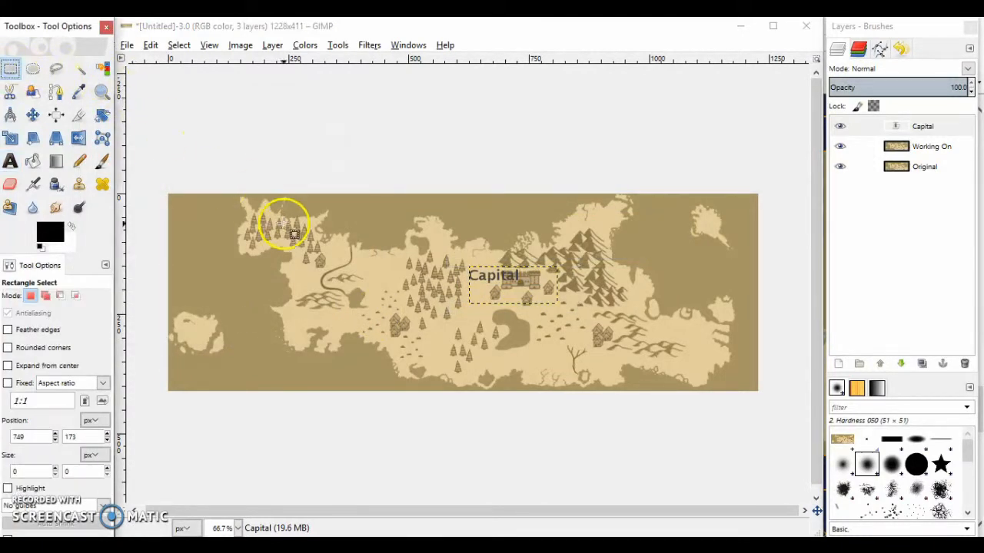
Cut the Capital text layer, paste it onto the Working On layer and move the label directly above the castle
{"action": "left_click", "coordinate": [921, 128]}
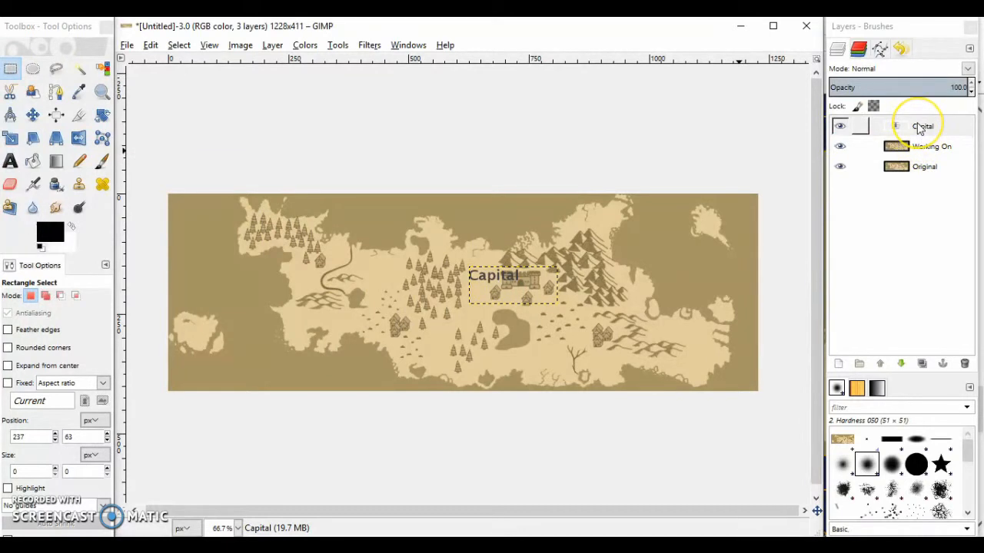
{"action": "left_click", "coordinate": [933, 129]}
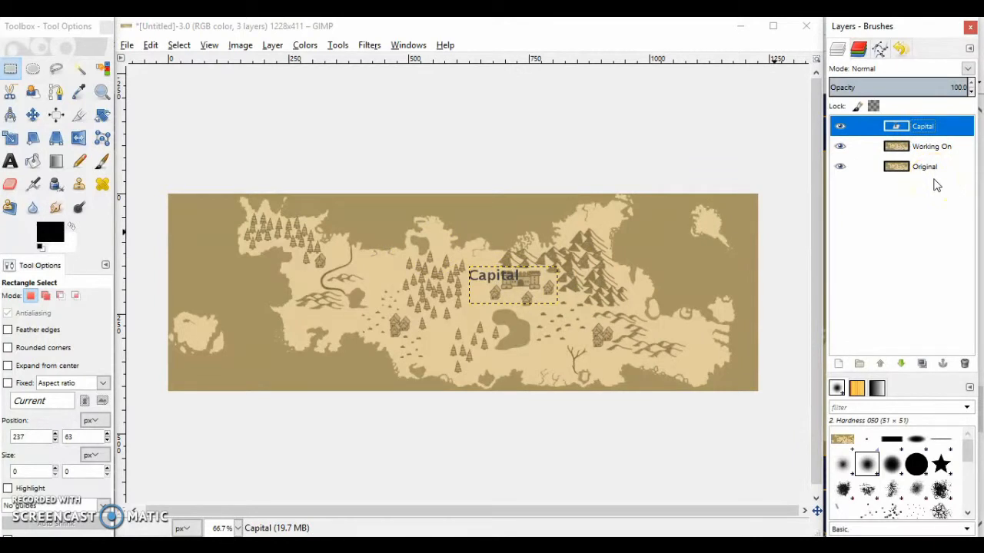
{"action": "key", "text": "ctrl+x"}
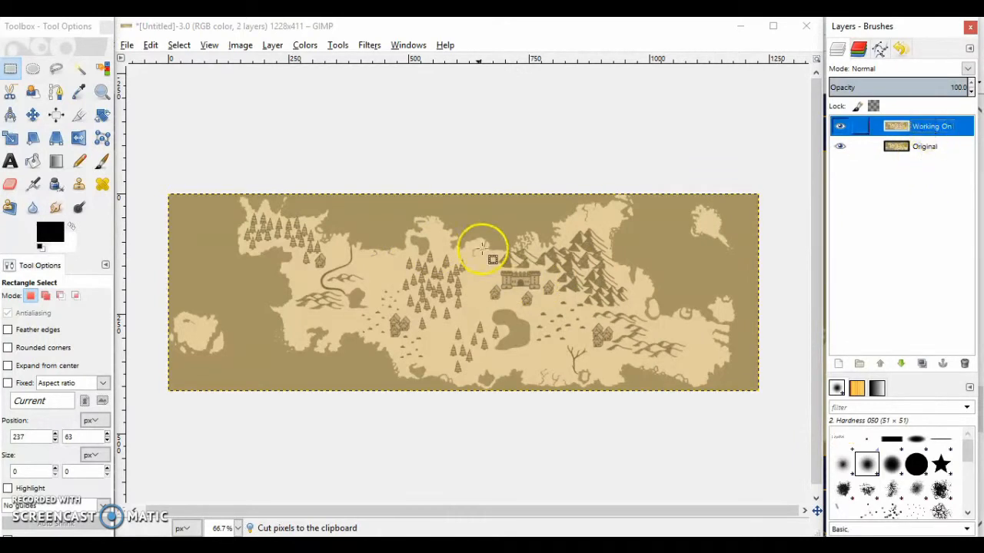
{"action": "key", "text": "ctrl+v"}
{"action": "left_click_drag", "start_coordinate": [464, 266], "coordinate": [513, 269]}
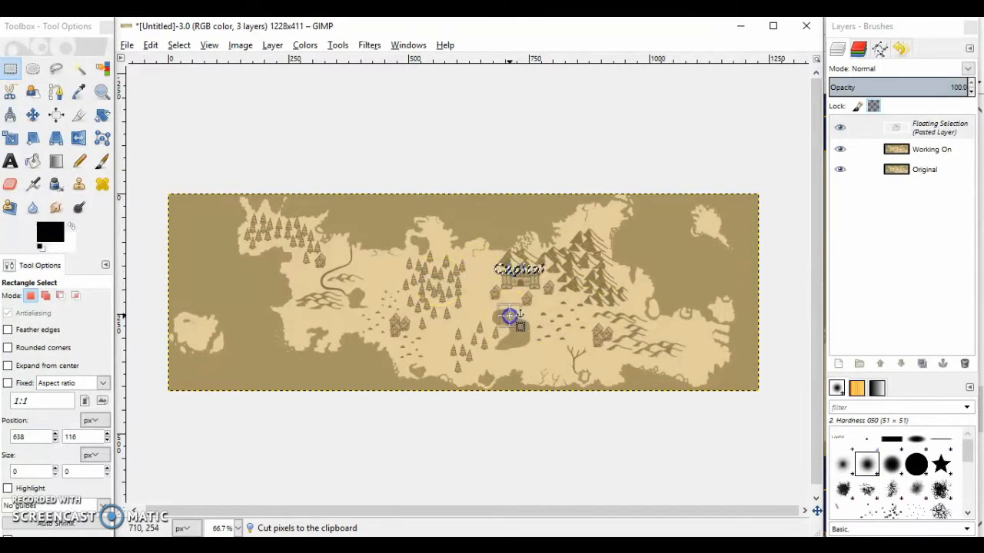
Anchor the Capital label, and undo its placement so the label is removed from the Working On layer
{"action": "left_click", "coordinate": [563, 371]}
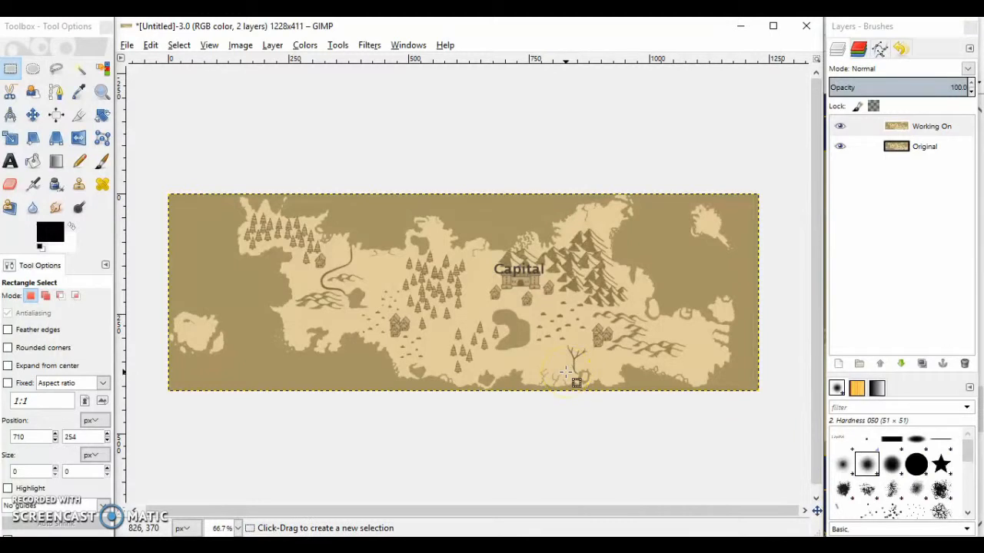
{"action": "key", "text": "ctrl+z"}
{"action": "key", "text": "ctrl+z"}
{"action": "key", "text": "ctrl+z"}
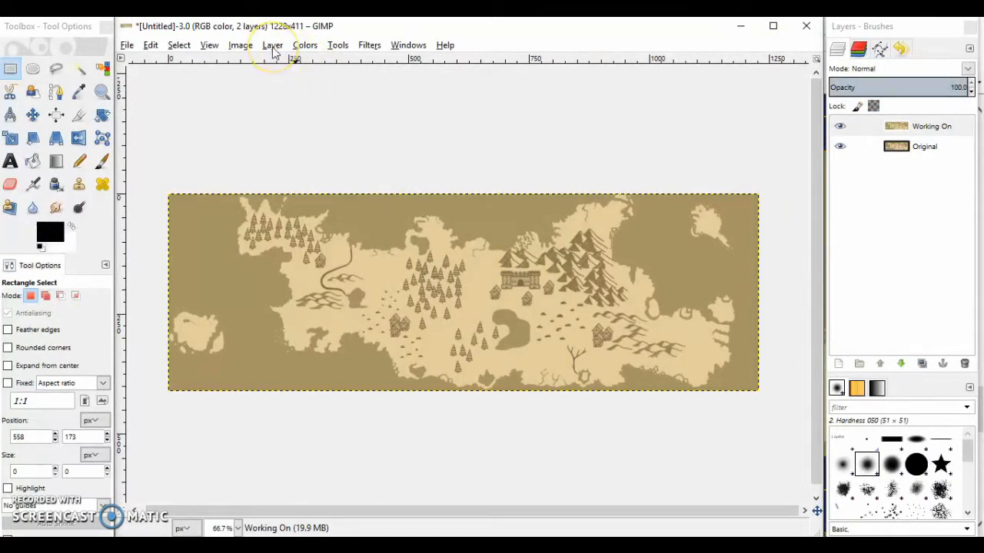
Apply the Edge edge-detect filter to the Working On layer with the Differential algorithm and an amount of 1.0
{"action": "left_click", "coordinate": [337, 45]}
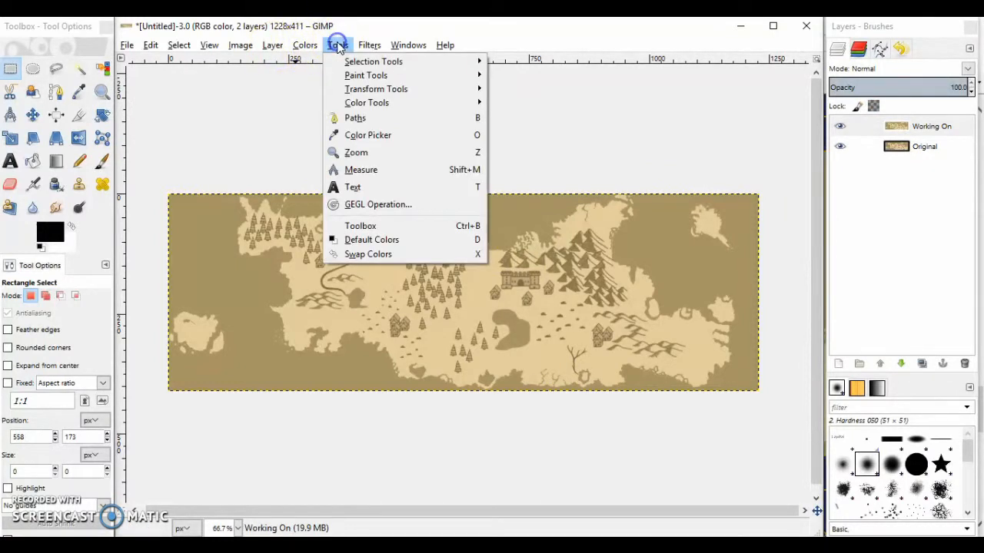
{"action": "left_click", "coordinate": [304, 46]}
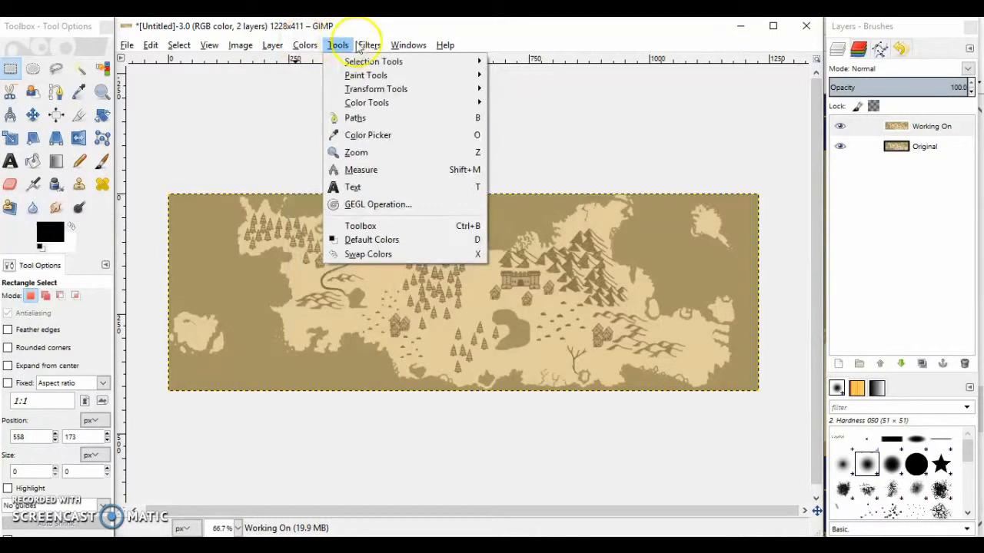
{"action": "mouse_move", "coordinate": [369, 45]}
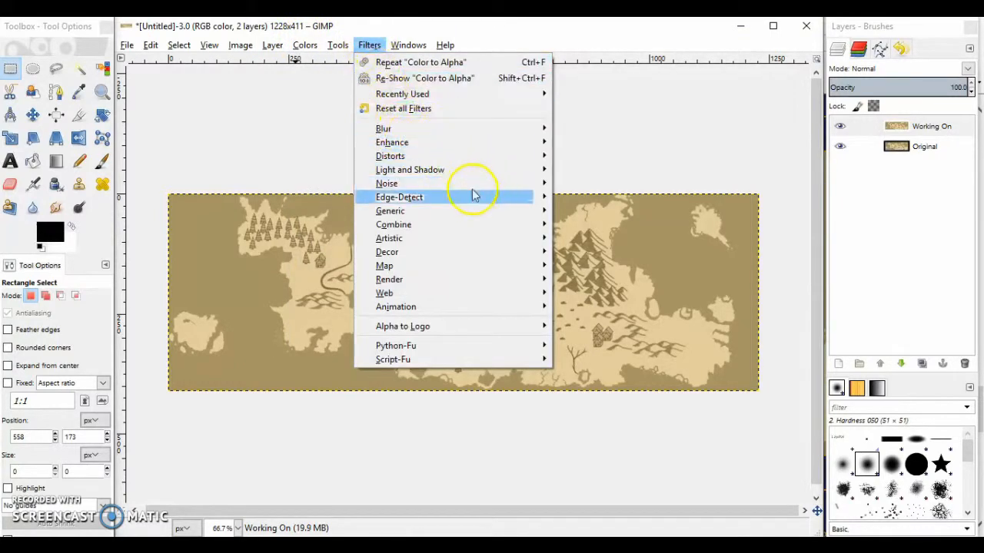
{"action": "mouse_move", "coordinate": [476, 197]}
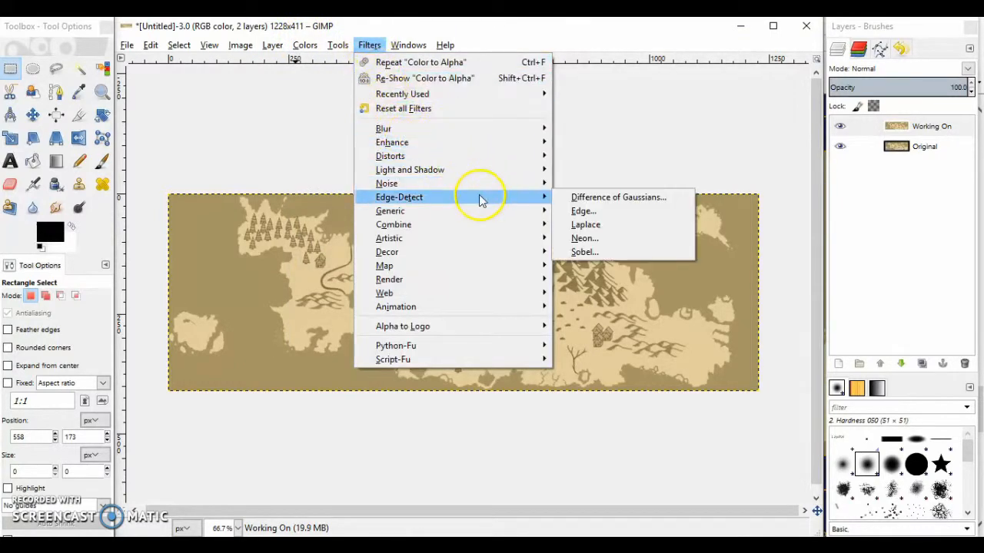
{"action": "left_click", "coordinate": [592, 212]}
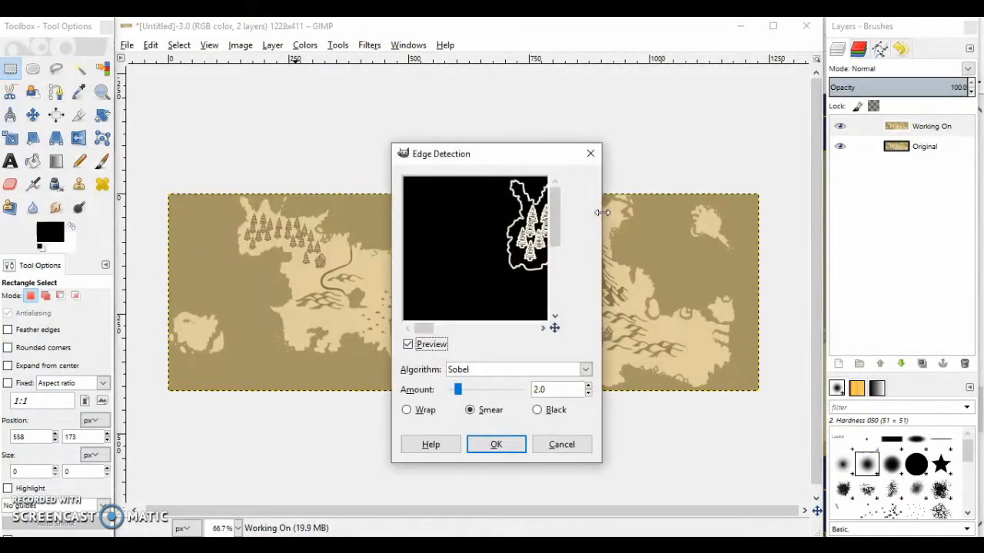
{"action": "left_click", "coordinate": [550, 371]}
{"action": "left_click", "coordinate": [514, 401]}
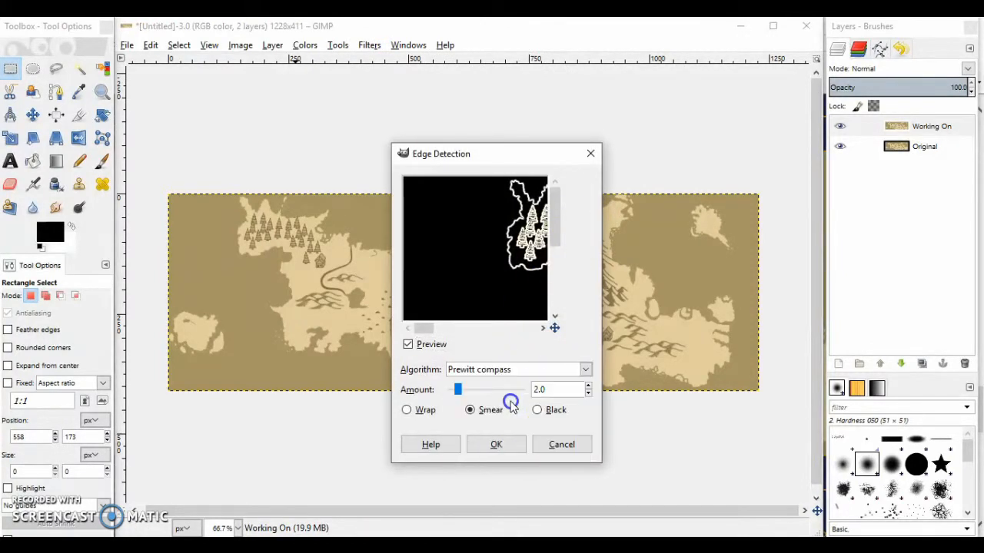
{"action": "left_click", "coordinate": [508, 370]}
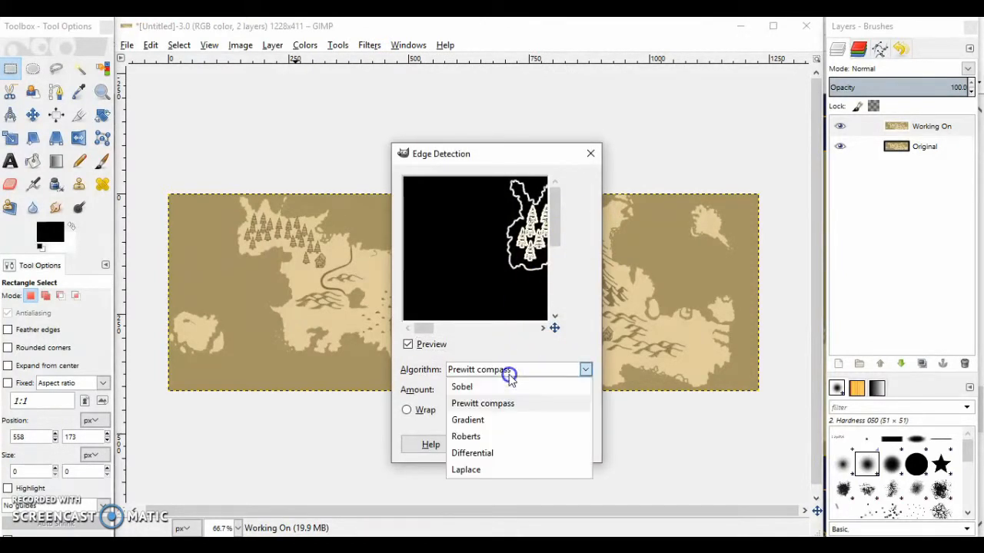
{"action": "left_click", "coordinate": [492, 452]}
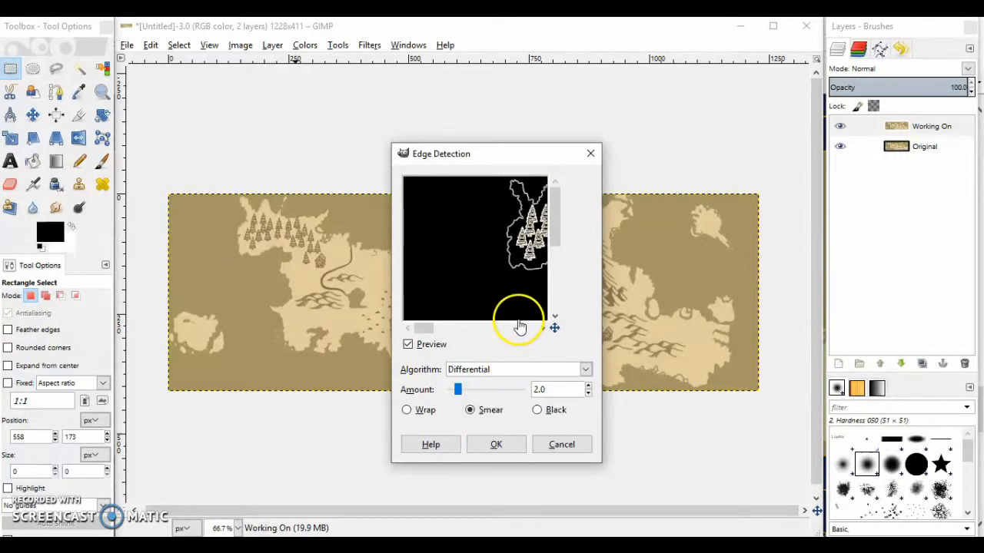
{"action": "left_click", "coordinate": [589, 395]}
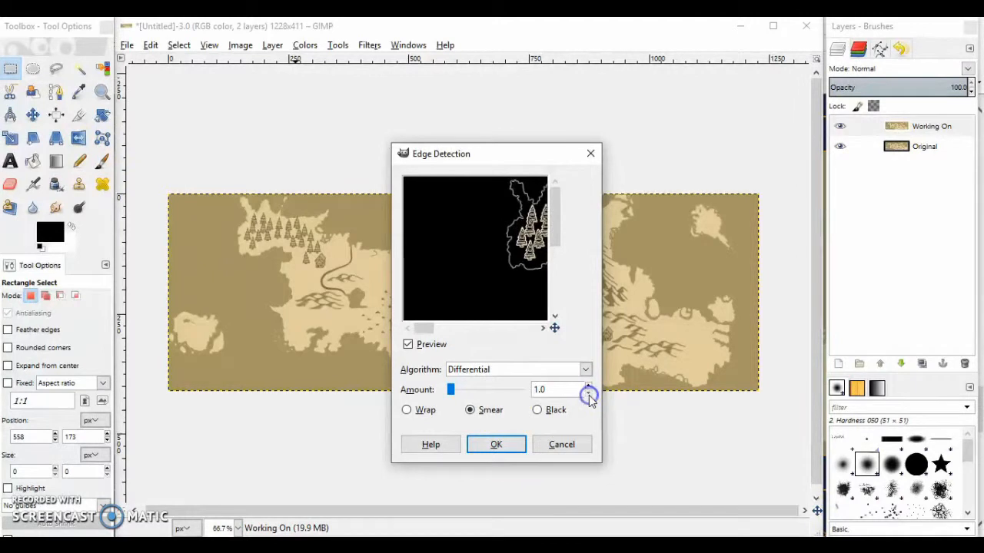
{"action": "left_click", "coordinate": [507, 444]}
{"action": "left_click", "coordinate": [390, 151]}
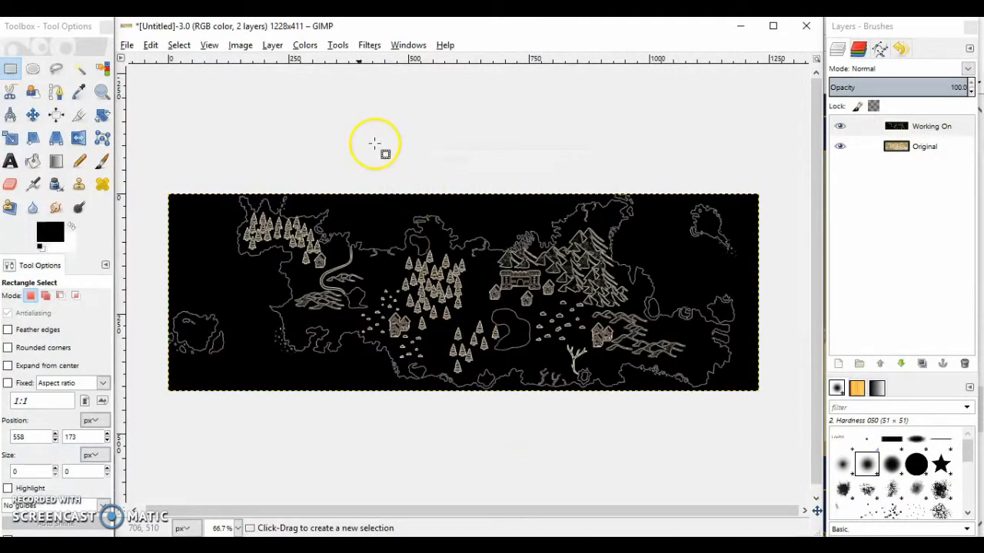
Invert the colours of the Working On layer and desaturate it to greyscale
{"action": "left_click", "coordinate": [273, 44]}
{"action": "mouse_move", "coordinate": [297, 51]}
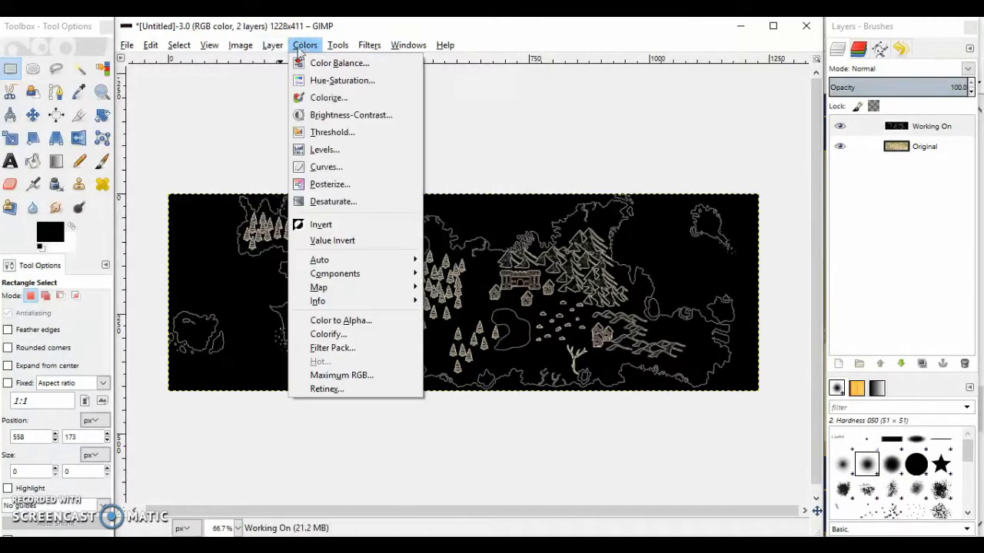
{"action": "left_click", "coordinate": [320, 224]}
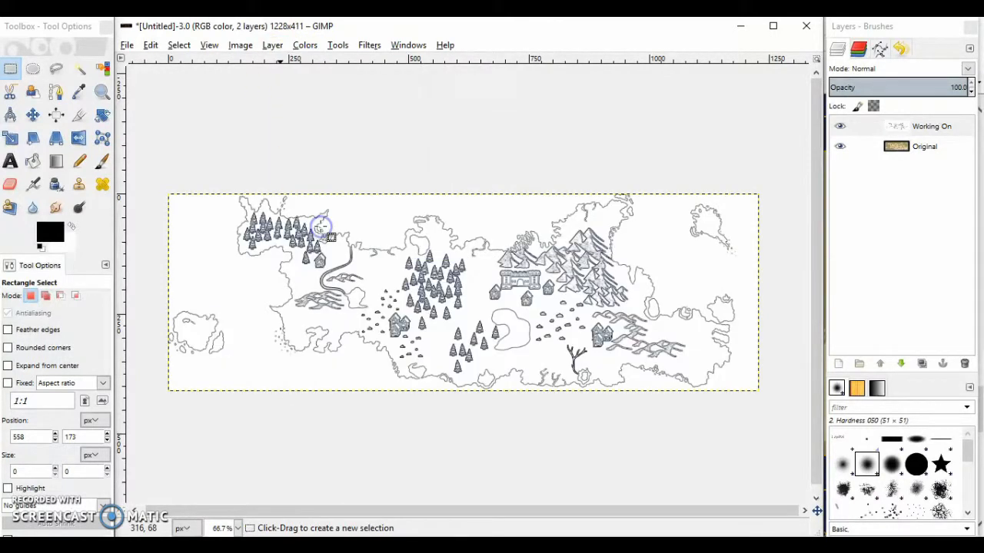
{"action": "left_click", "coordinate": [272, 46]}
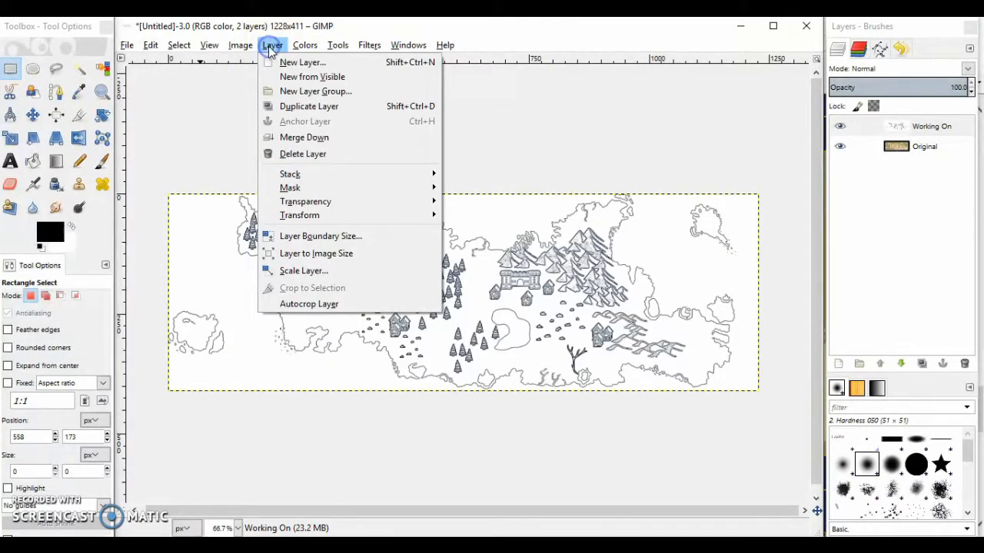
{"action": "mouse_move", "coordinate": [303, 48]}
{"action": "left_click", "coordinate": [329, 200]}
{"action": "left_click", "coordinate": [394, 286]}
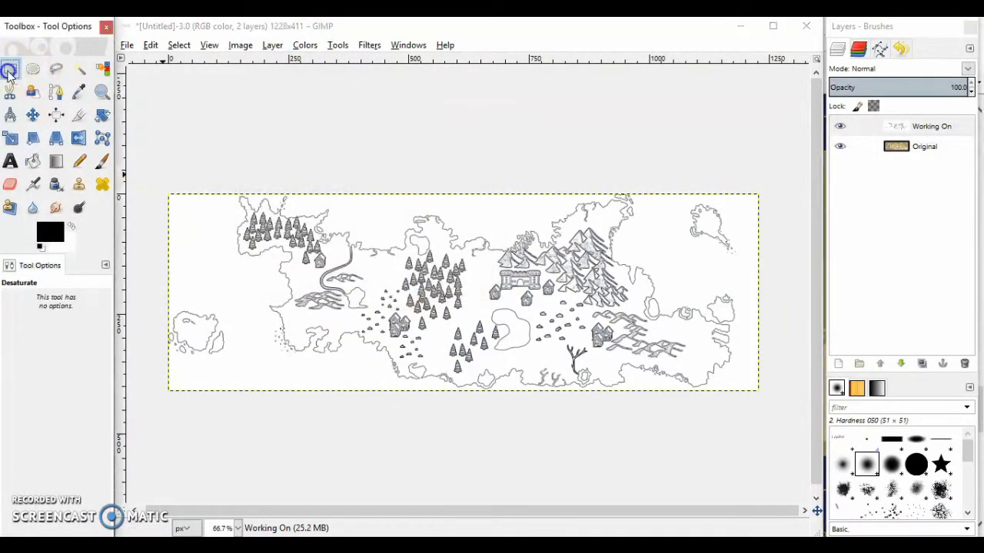
Darken the white map background of the Working On layer to light grey with Brightness-Contrast
{"action": "left_click", "coordinate": [10, 70]}
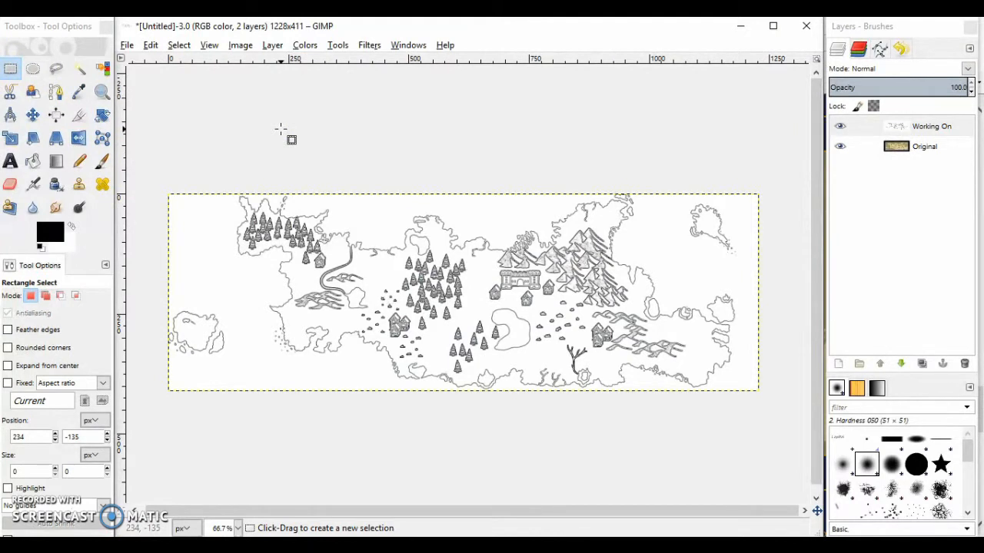
{"action": "left_click", "coordinate": [102, 91]}
{"action": "left_click", "coordinate": [691, 341]}
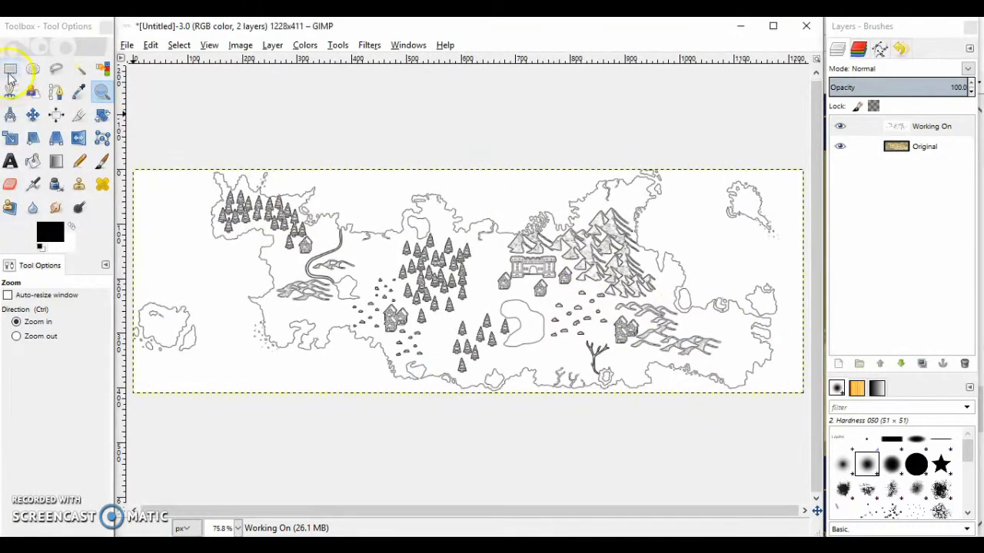
{"action": "left_click", "coordinate": [10, 71]}
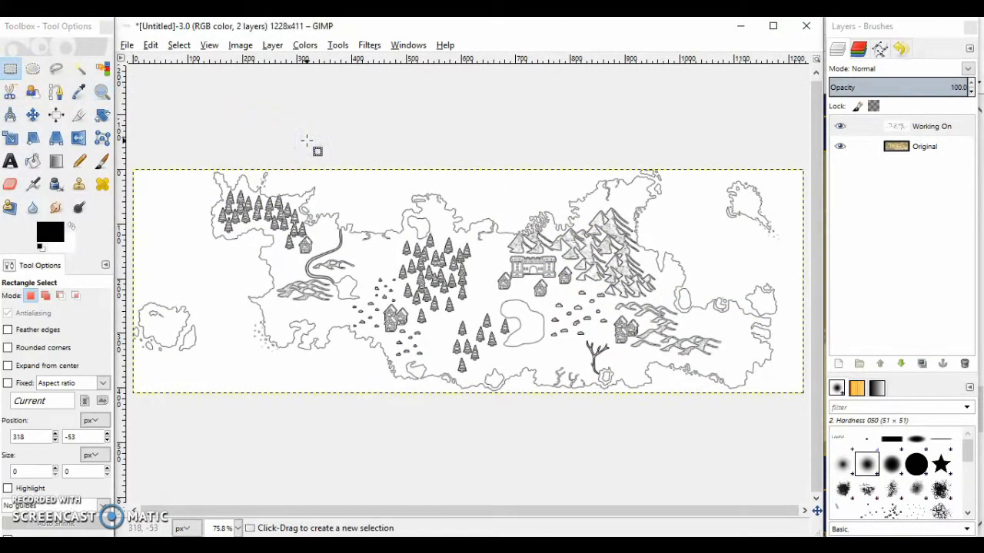
{"action": "left_click", "coordinate": [305, 46]}
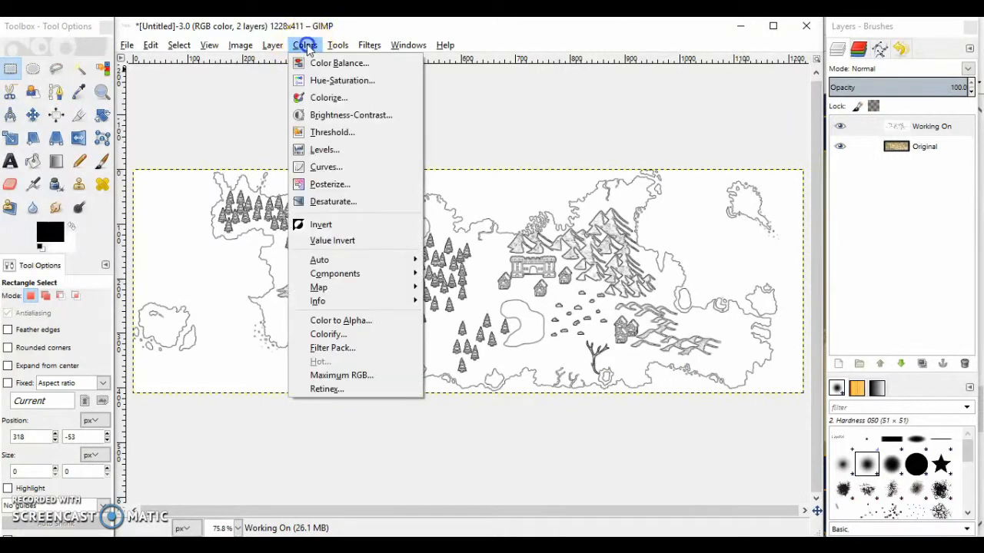
{"action": "left_click", "coordinate": [355, 116]}
{"action": "left_click_drag", "start_coordinate": [108, 126], "coordinate": [105, 125]}
{"action": "left_click", "coordinate": [203, 218]}
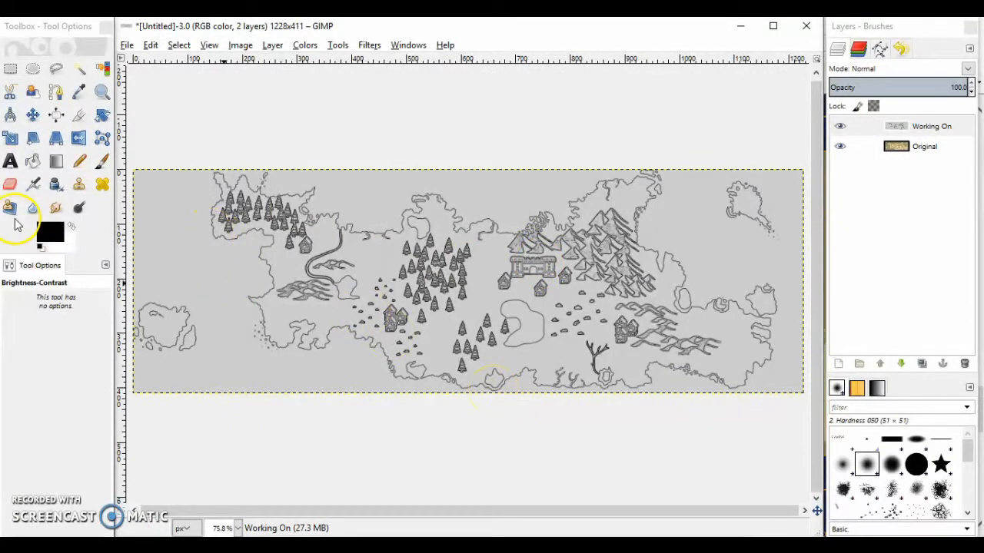
Set the foreground colour to a medium blue
{"action": "left_click", "coordinate": [51, 232]}
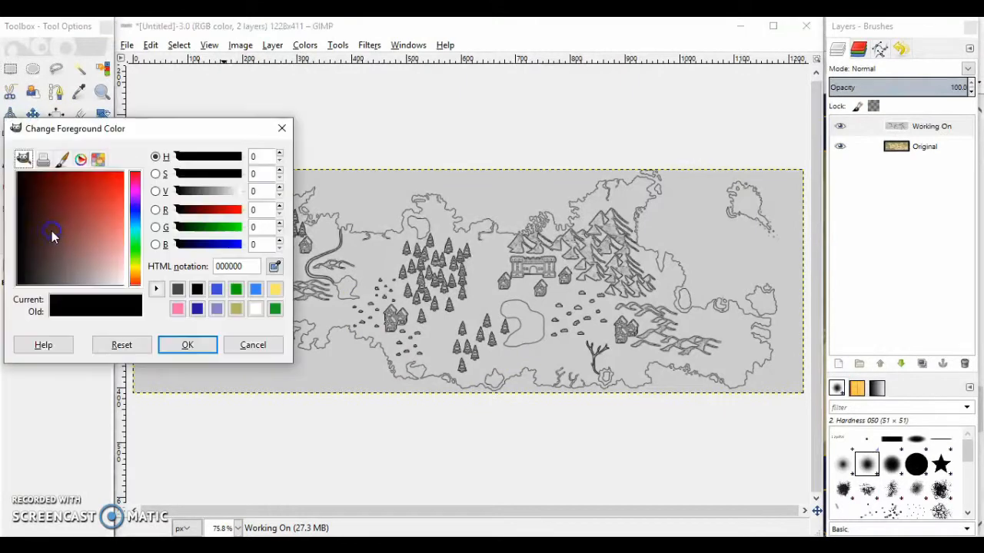
{"action": "left_click", "coordinate": [132, 198]}
{"action": "left_click_drag", "start_coordinate": [79, 204], "coordinate": [102, 217]}
{"action": "left_click", "coordinate": [187, 347]}
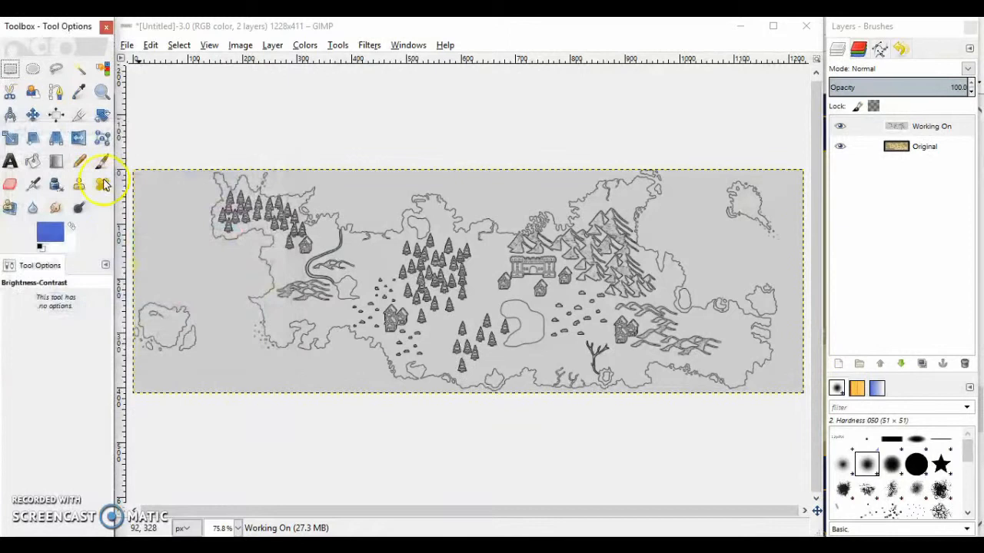
Fill the sea and the enclosed lakes of the map with the blue foreground colour using Bucket Fill
{"action": "left_click", "coordinate": [32, 161]}
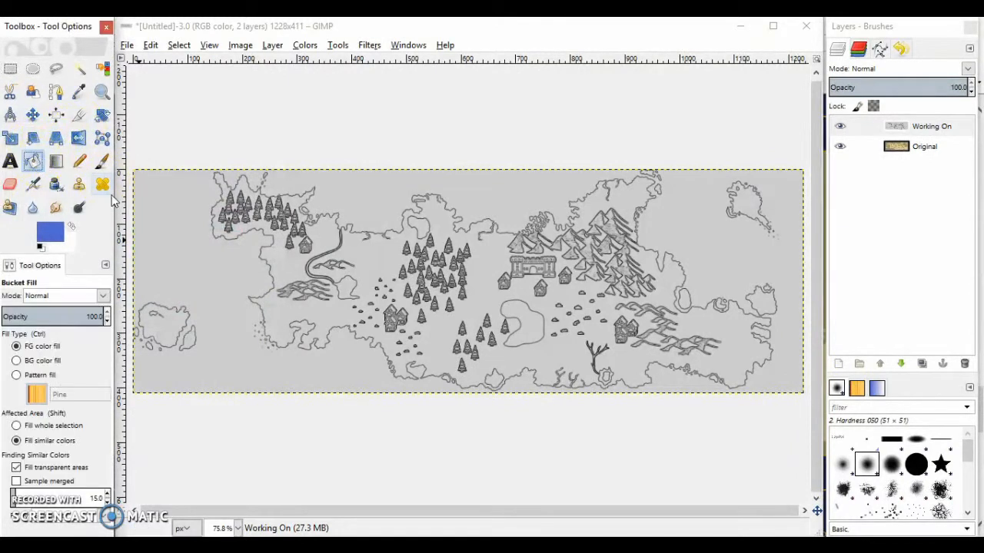
{"action": "left_click", "coordinate": [193, 273]}
{"action": "left_click", "coordinate": [520, 331]}
{"action": "left_click", "coordinate": [500, 382]}
{"action": "left_click", "coordinate": [425, 235]}
{"action": "left_click", "coordinate": [345, 285]}
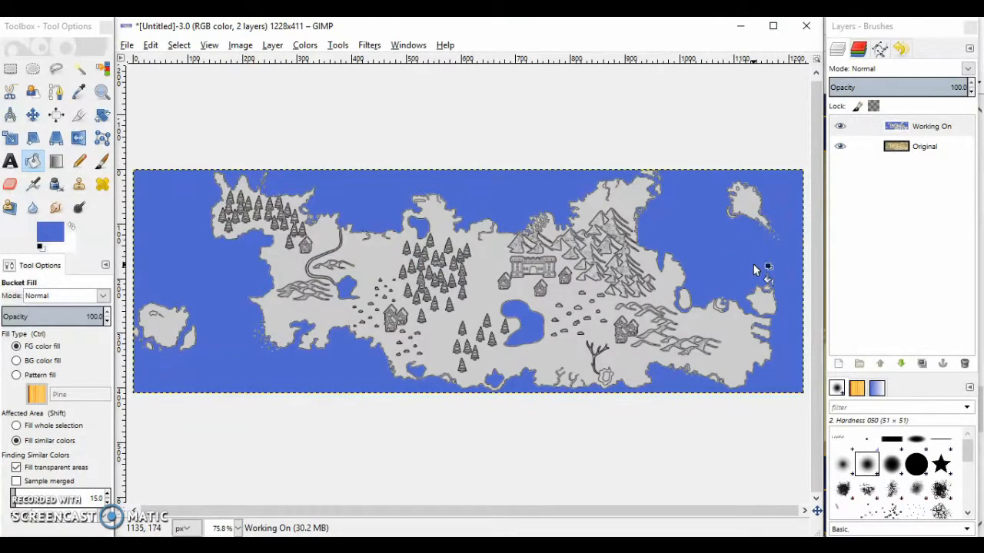
Undo the blue fills and the brightness change, and switch back to Rectangle Select
{"action": "key", "text": "ctrl+z"}
{"action": "key", "text": "ctrl+z"}
{"action": "key", "text": "ctrl+z"}
{"action": "key", "text": "ctrl+z"}
{"action": "key", "text": "ctrl+z"}
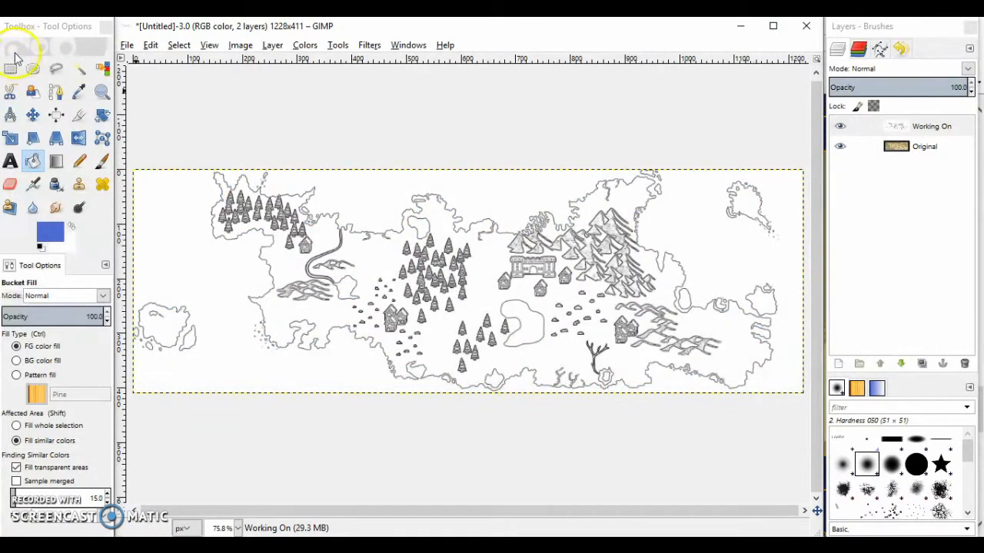
{"action": "left_click", "coordinate": [9, 69]}
{"action": "left_click", "coordinate": [341, 121]}
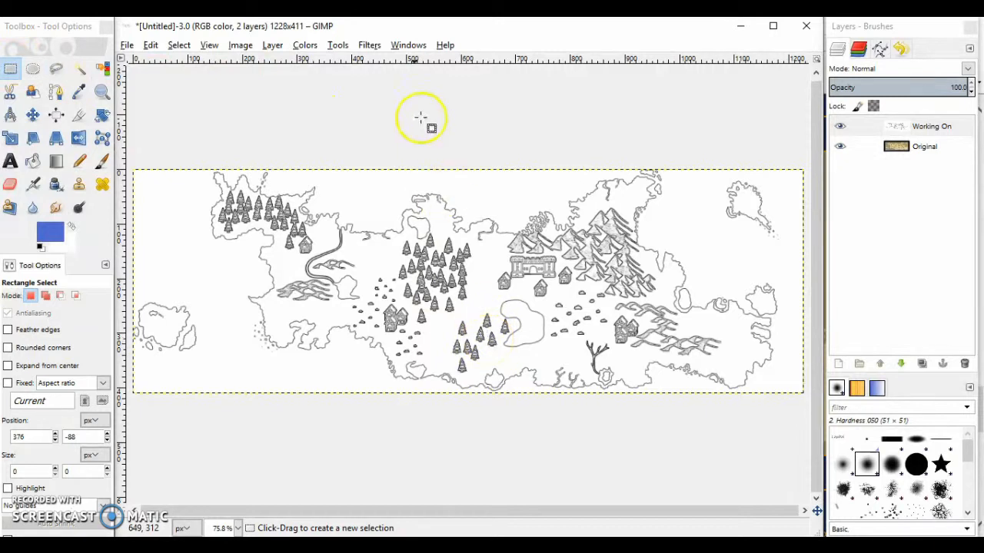
Create a new layer named Colour and place it directly below the Working On layer
{"action": "left_click", "coordinate": [306, 46]}
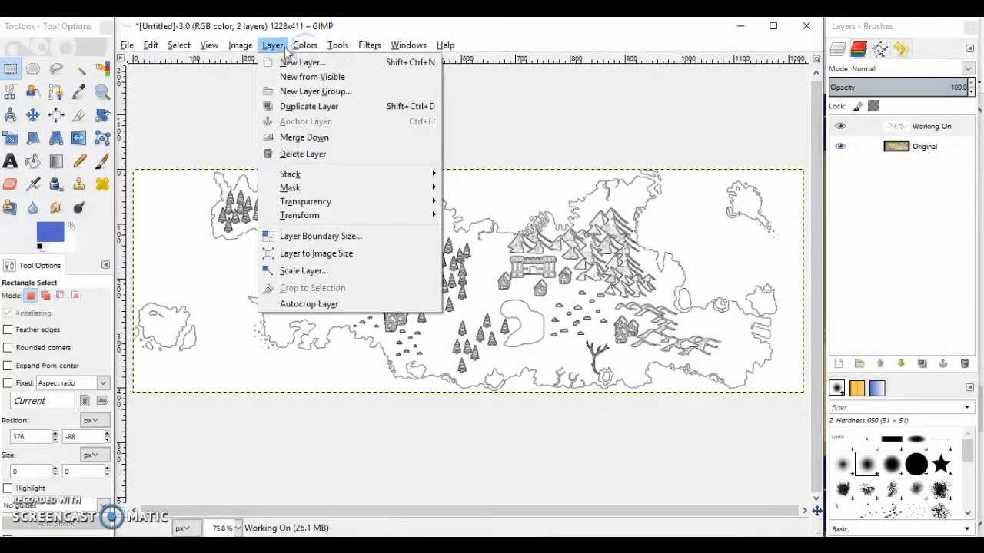
{"action": "left_click", "coordinate": [282, 65]}
{"action": "type", "text": "Colour"}
{"action": "key", "text": "Return"}
{"action": "left_click", "coordinate": [917, 127]}
{"action": "left_click_drag", "start_coordinate": [920, 128], "coordinate": [934, 144]}
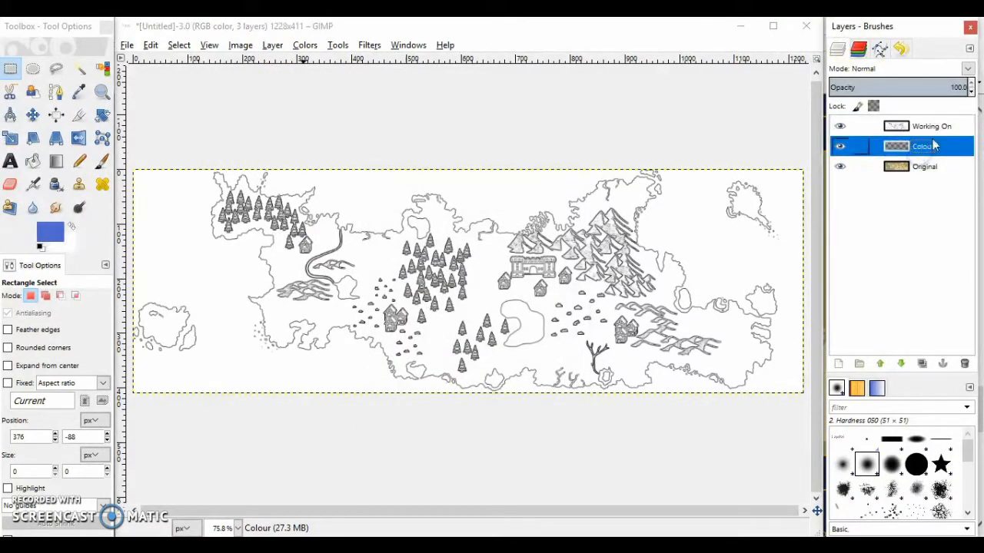
Turn the white of the Working On layer transparent with Color to Alpha and hide the Original layer
{"action": "left_click", "coordinate": [937, 131]}
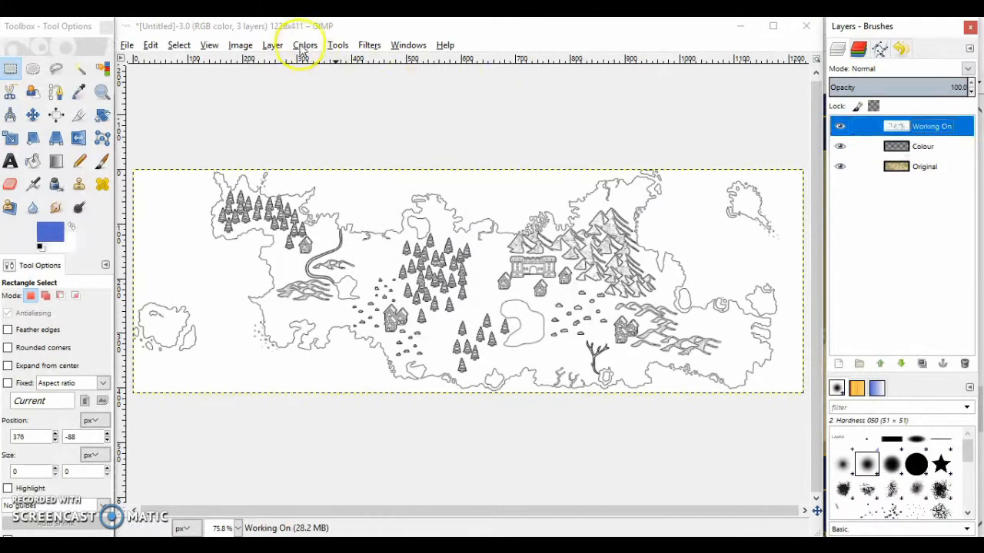
{"action": "left_click", "coordinate": [272, 46]}
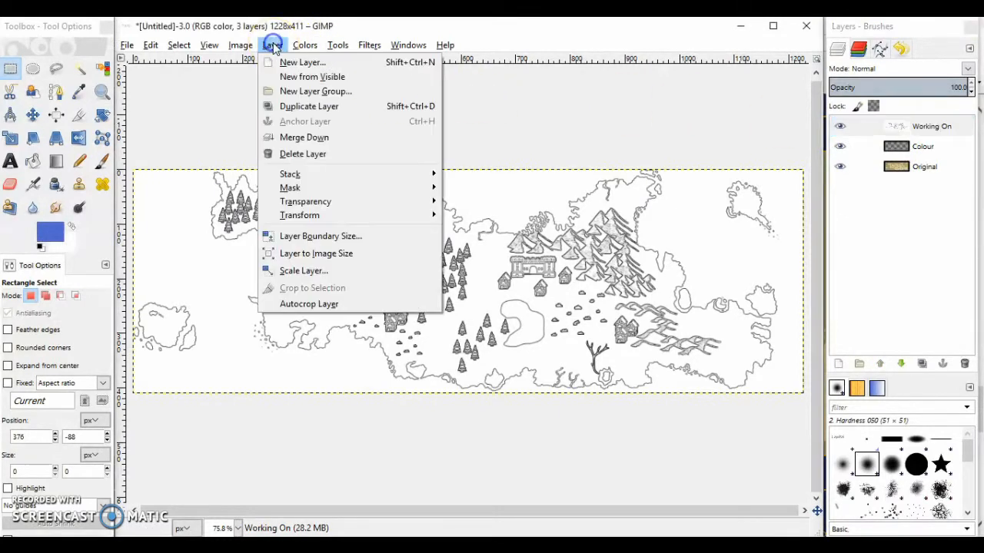
{"action": "left_click", "coordinate": [336, 206]}
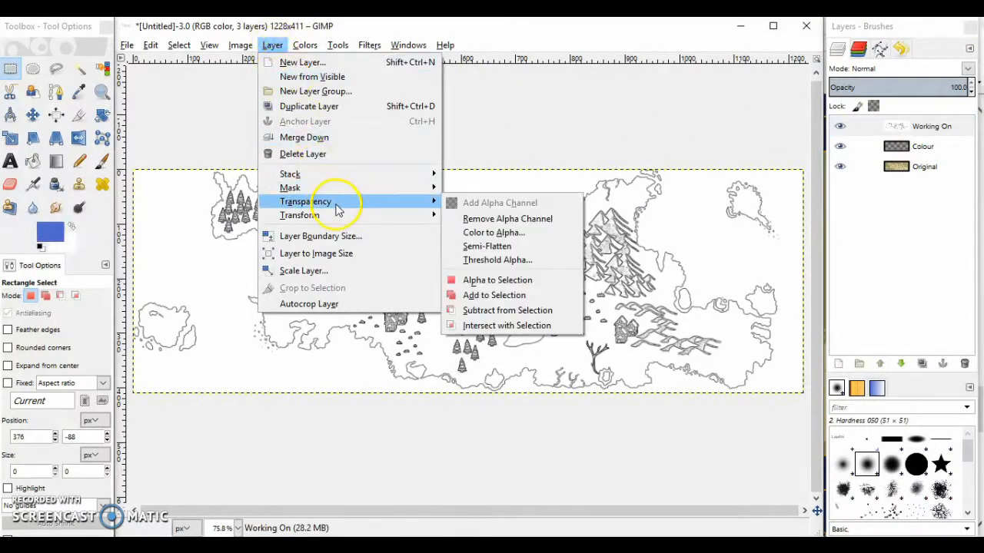
{"action": "left_click", "coordinate": [512, 234]}
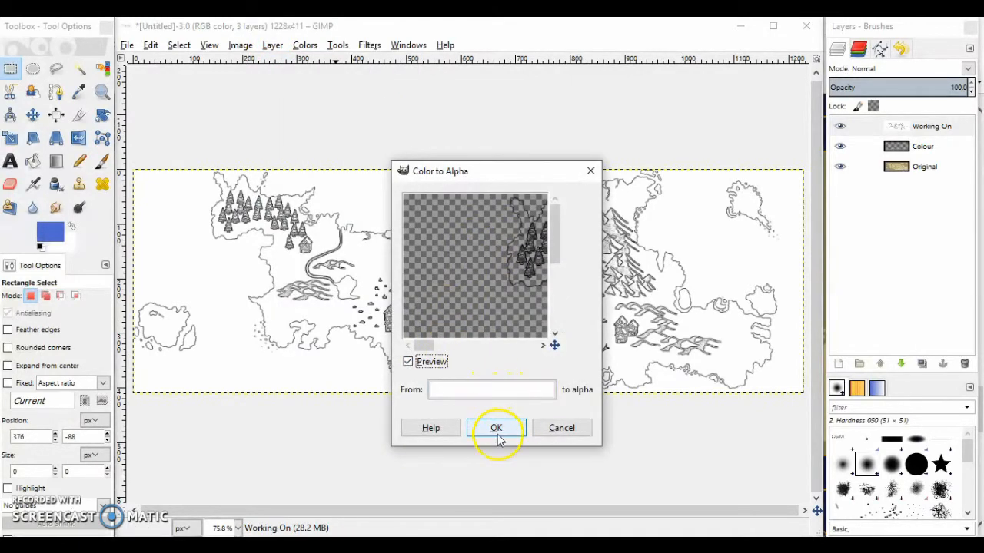
{"action": "left_click", "coordinate": [497, 428]}
{"action": "left_click", "coordinate": [840, 166]}
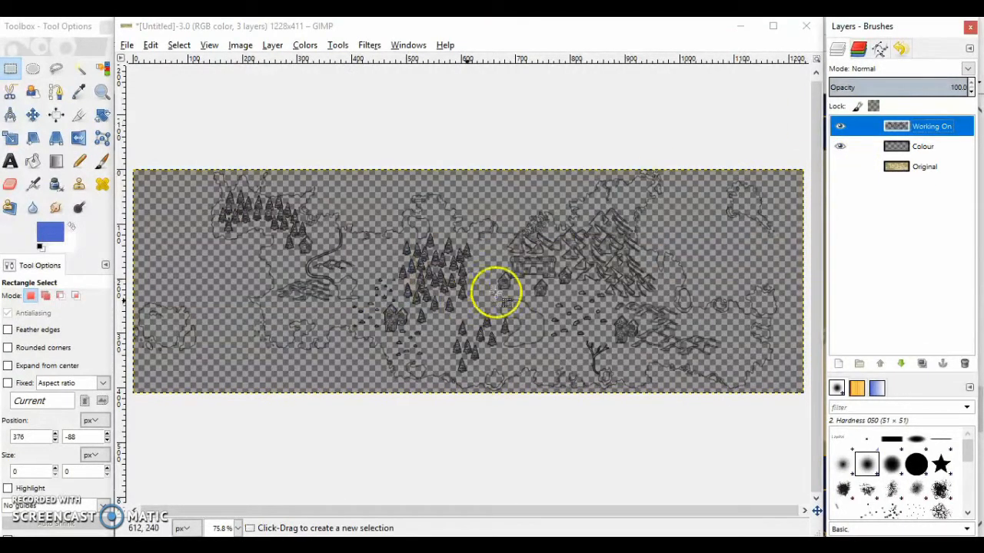
Create a new layer named White and place it directly below the Colour layer
{"action": "left_click", "coordinate": [273, 44]}
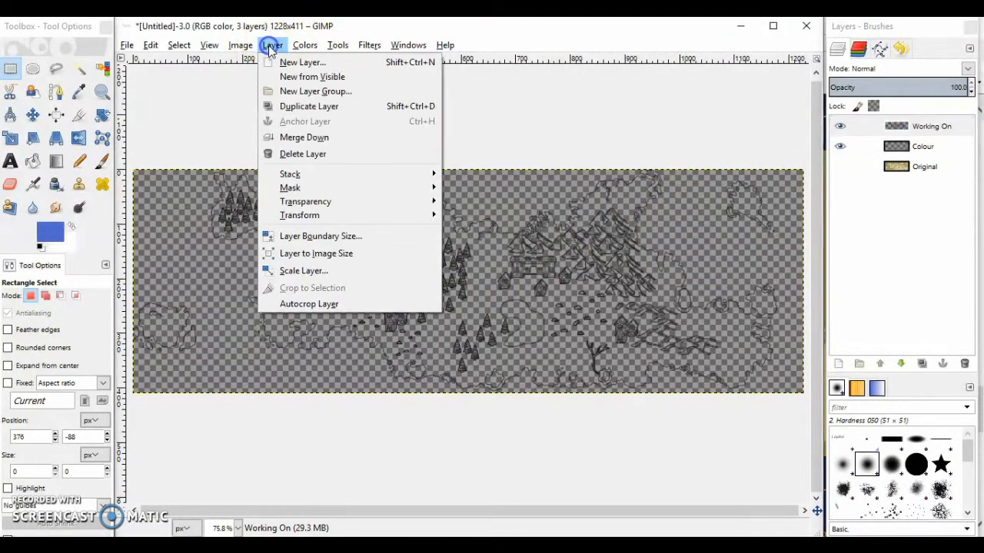
{"action": "left_click", "coordinate": [290, 62]}
{"action": "type", "text": "White"}
{"action": "key", "text": "Return"}
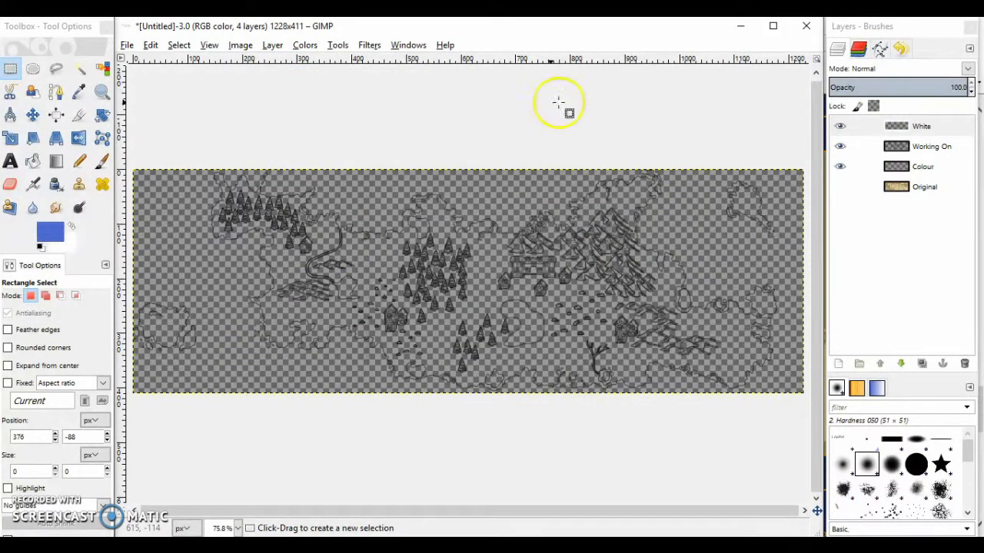
{"action": "left_click", "coordinate": [941, 132]}
{"action": "left_click_drag", "start_coordinate": [942, 138], "coordinate": [927, 176]}
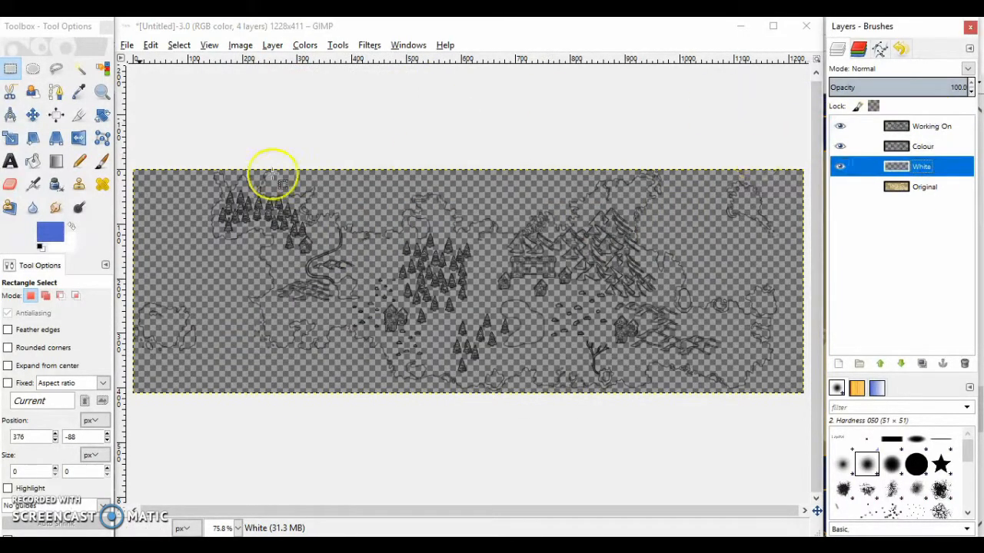
Fill the White layer with white using Bucket Fill, and switch the foreground colour back to blue
{"action": "left_click", "coordinate": [72, 227]}
{"action": "left_click", "coordinate": [32, 160]}
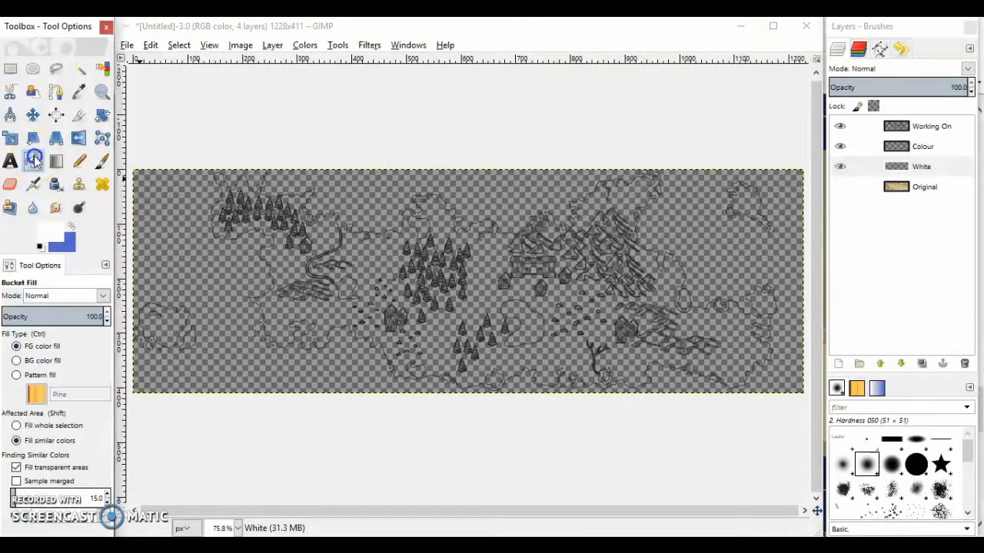
{"action": "left_click", "coordinate": [228, 220]}
{"action": "left_click", "coordinate": [72, 229]}
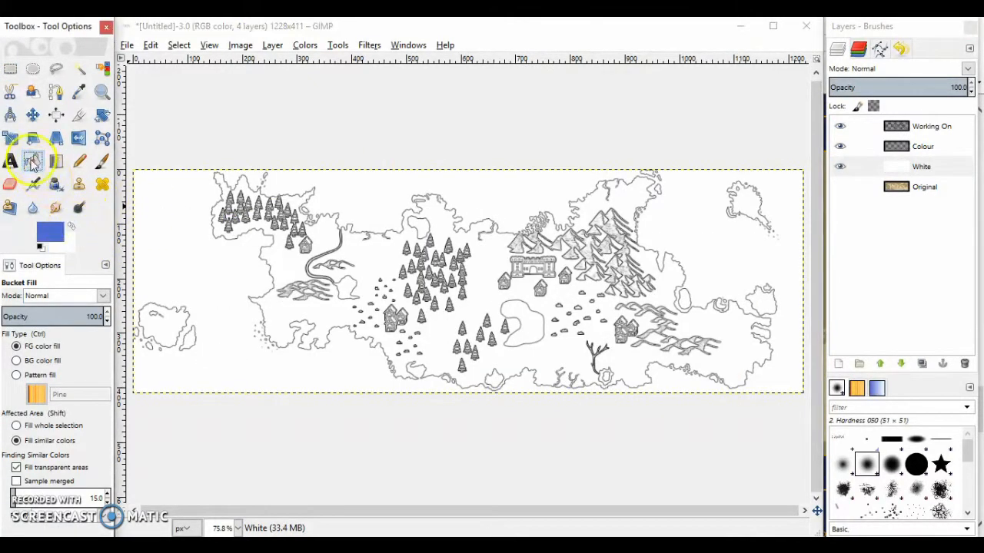
Make the Colour layer active and set the foreground colour to green 50cd71 for the central forest
{"action": "left_click", "coordinate": [884, 147]}
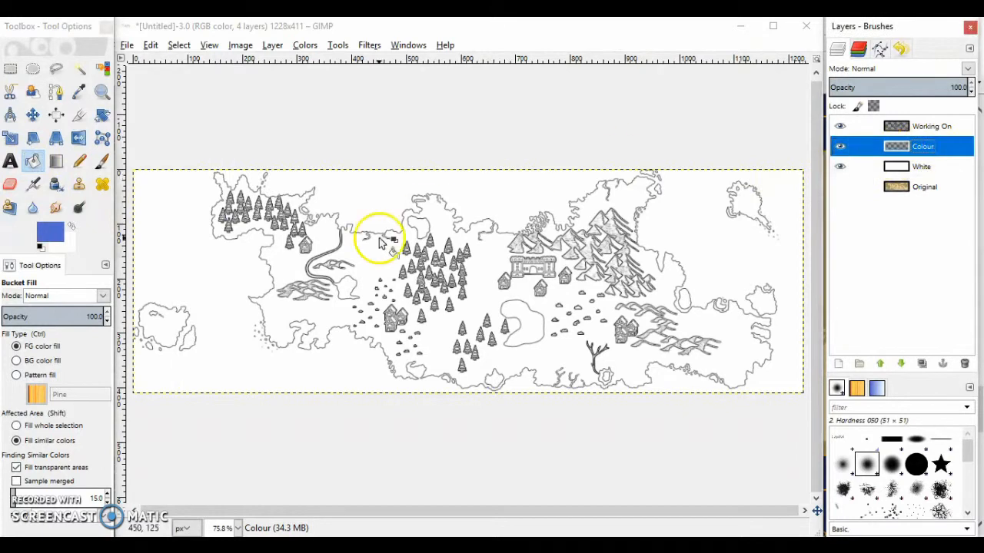
{"action": "left_click", "coordinate": [103, 92]}
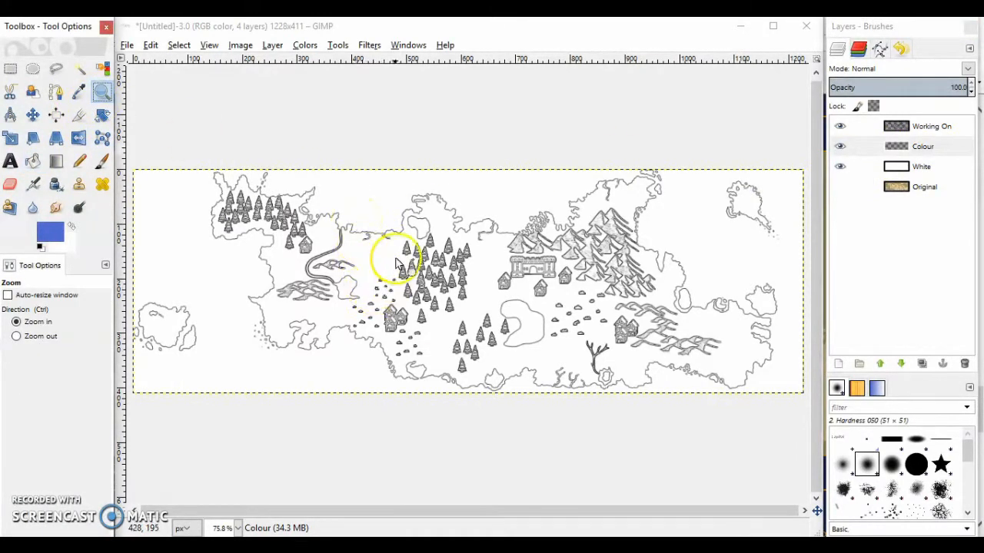
{"action": "left_click", "coordinate": [441, 295]}
{"action": "left_click_drag", "start_coordinate": [387, 232], "coordinate": [485, 324]}
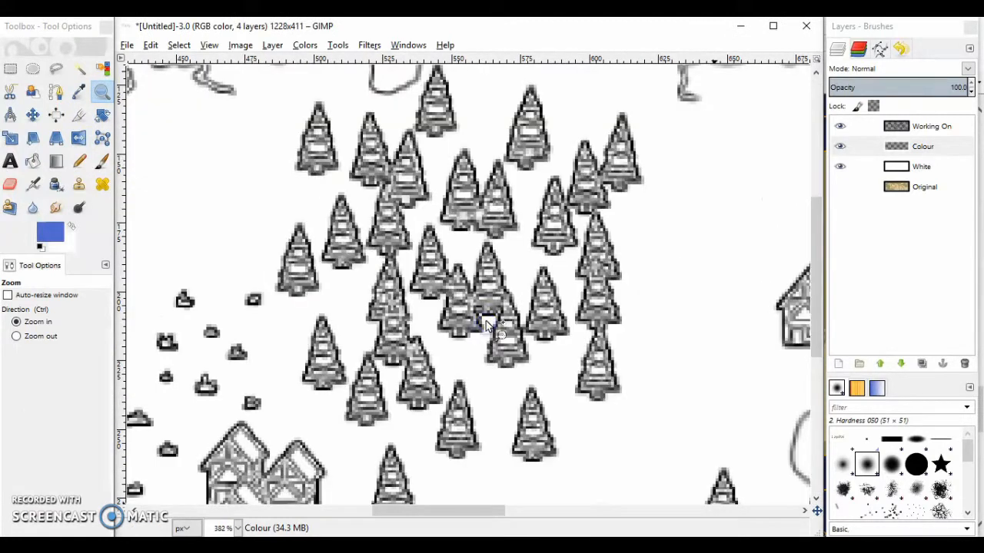
{"action": "left_click", "coordinate": [50, 230]}
{"action": "left_click", "coordinate": [135, 244]}
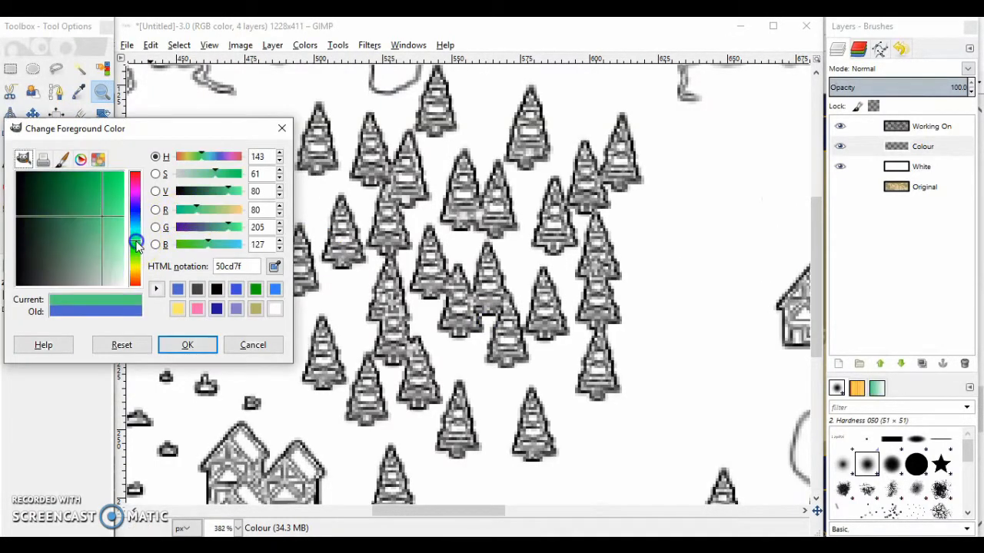
{"action": "left_click", "coordinate": [187, 344]}
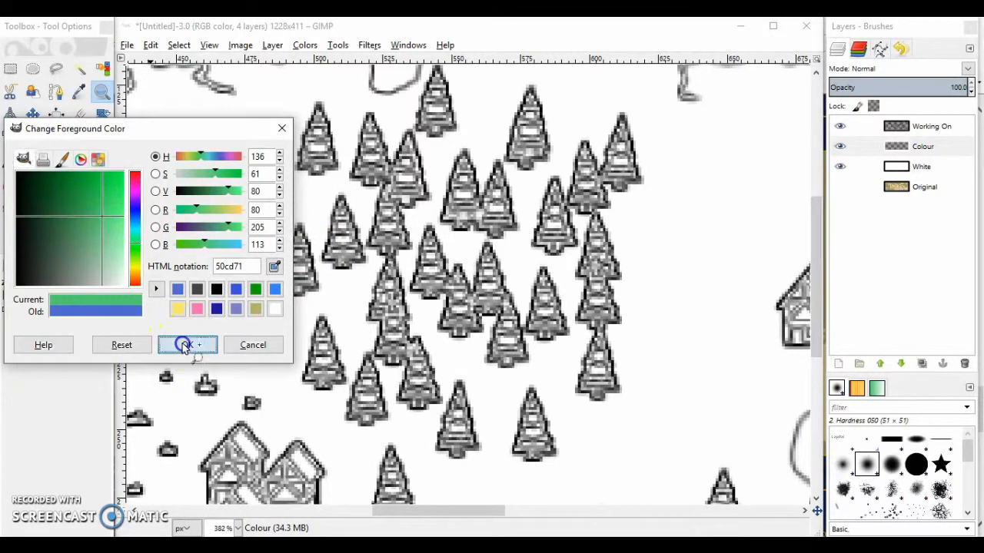
Colour the two upper trees at the central forest's left edge green on the Colour layer with the size 10 Pencil
{"action": "left_click", "coordinate": [81, 162]}
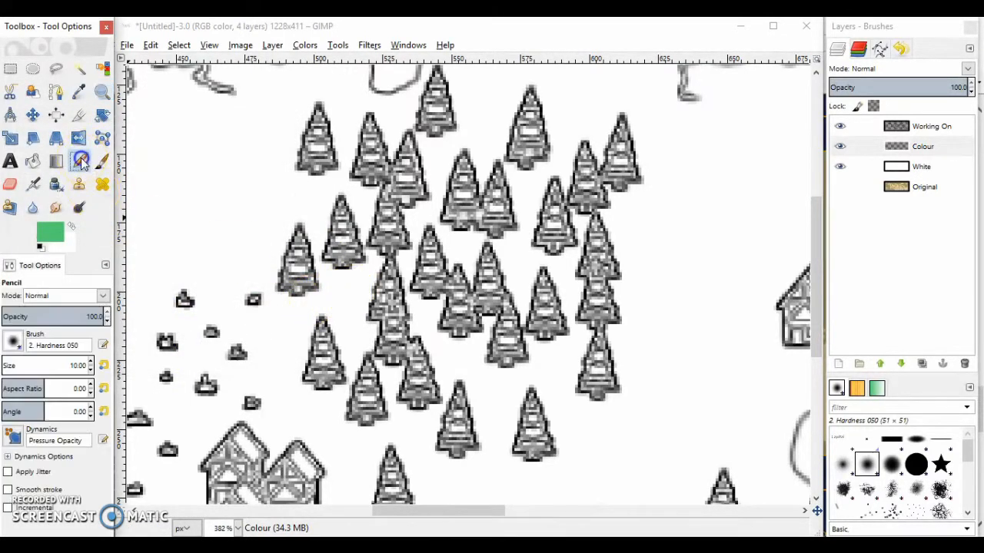
{"action": "left_click", "coordinate": [926, 146]}
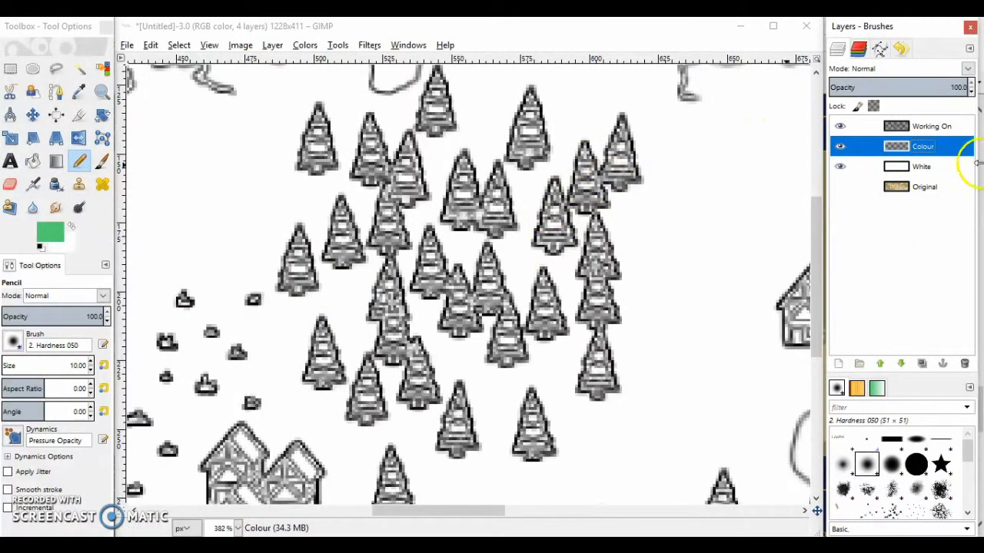
{"action": "left_click_drag", "start_coordinate": [341, 232], "coordinate": [342, 261]}
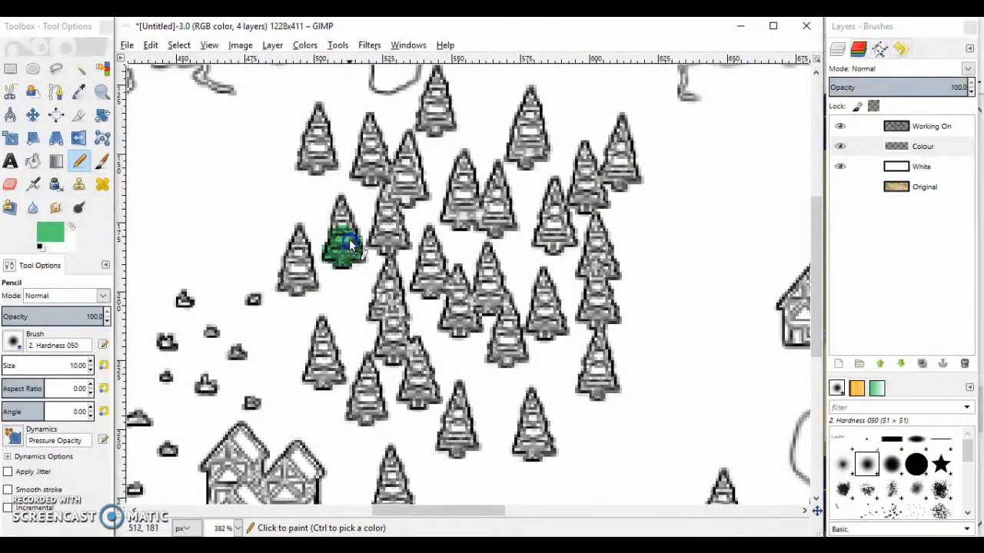
{"action": "mouse_move", "coordinate": [343, 232]}
{"action": "left_mouse_down"}
{"action": "mouse_move", "coordinate": [266, 236]}
{"action": "mouse_move", "coordinate": [225, 254]}
{"action": "left_mouse_up"}
{"action": "key", "text": "ctrl+z"}
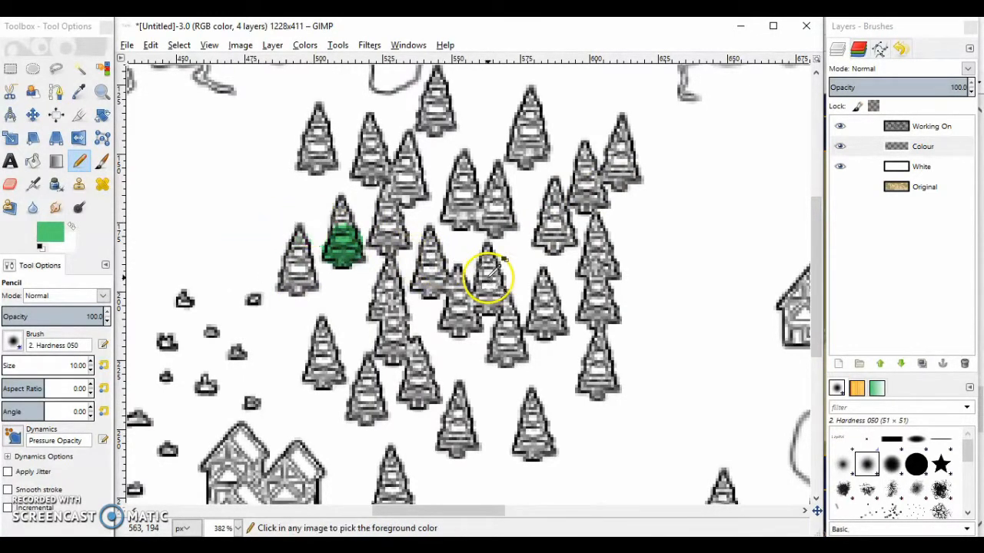
{"action": "mouse_move", "coordinate": [388, 239]}
{"action": "left_mouse_down"}
{"action": "mouse_move", "coordinate": [341, 230]}
{"action": "mouse_move", "coordinate": [340, 211]}
{"action": "mouse_move", "coordinate": [345, 226]}
{"action": "mouse_move", "coordinate": [298, 252]}
{"action": "left_mouse_up"}
{"action": "left_click_drag", "start_coordinate": [296, 277], "coordinate": [299, 271]}
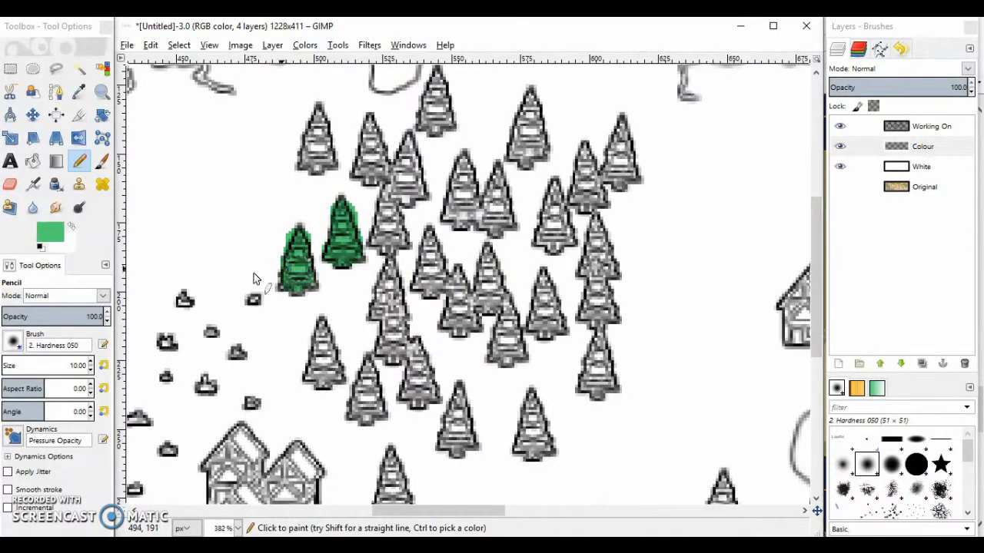
Reduce the Pencil size to 5 and colour the separate tree below those two green
{"action": "left_click", "coordinate": [81, 369]}
{"action": "left_click", "coordinate": [90, 372]}
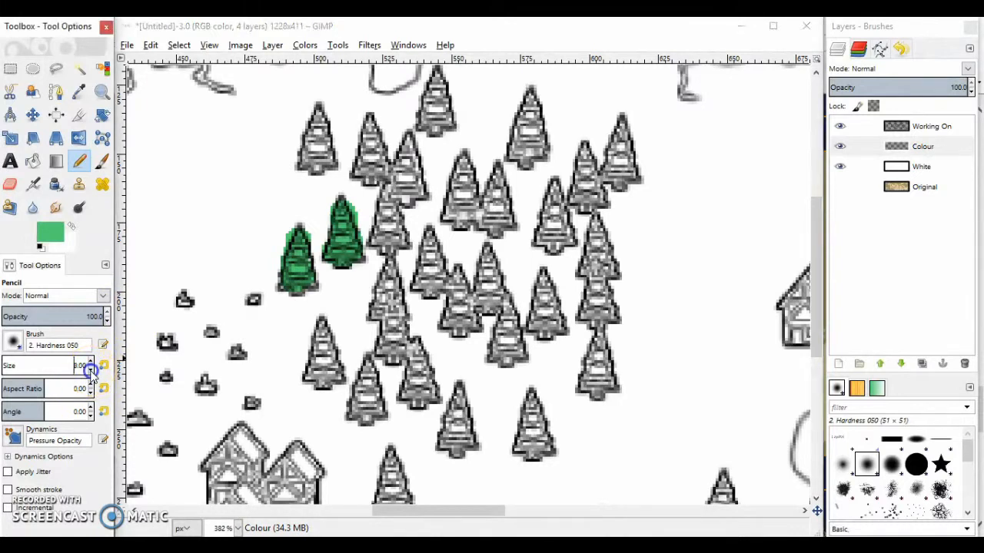
{"action": "left_click", "coordinate": [325, 341]}
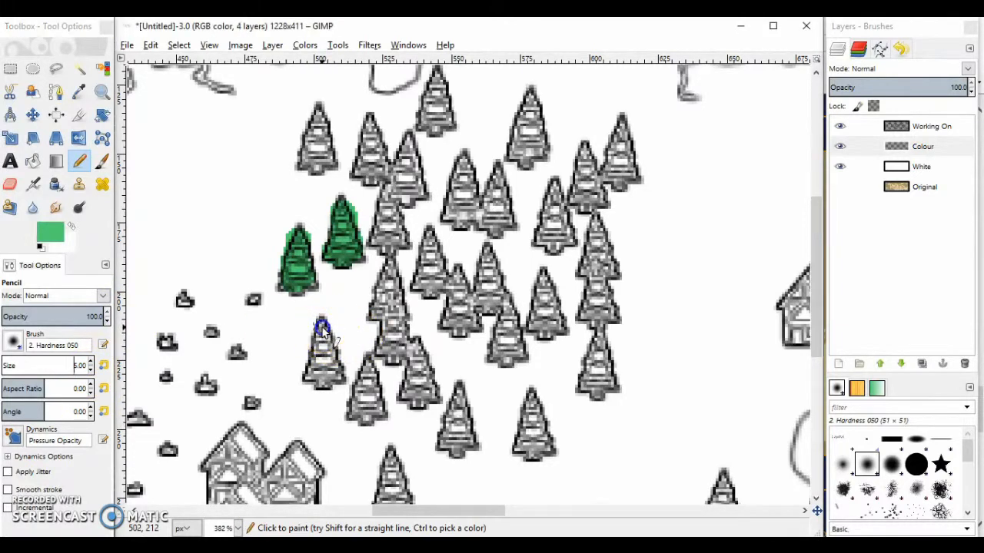
{"action": "left_click_drag", "start_coordinate": [311, 371], "coordinate": [330, 377]}
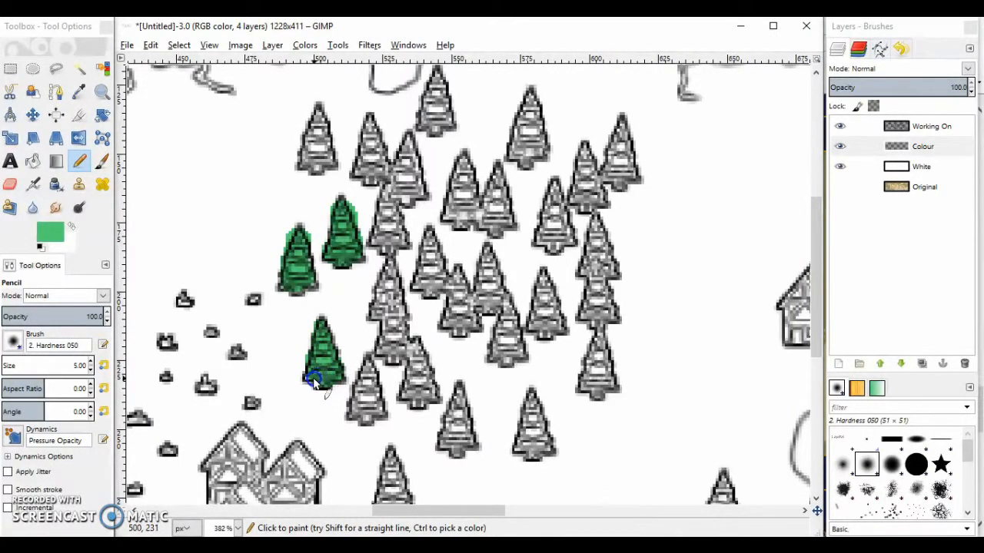
Set the Pencil size back to 10 and colour the remaining trees of the central forest green
{"action": "left_click", "coordinate": [90, 366]}
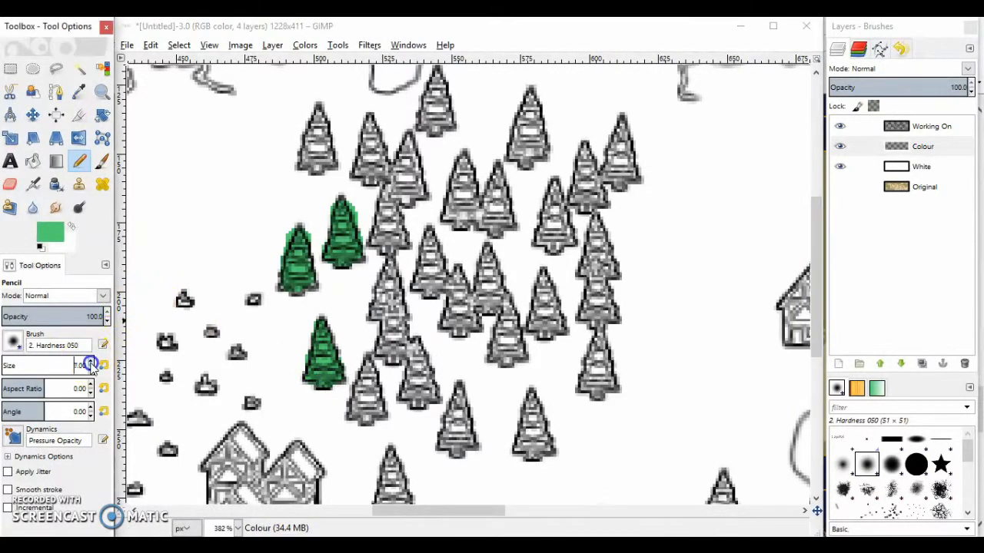
{"action": "left_click_drag", "start_coordinate": [315, 115], "coordinate": [319, 157]}
{"action": "mouse_move", "coordinate": [435, 81]}
{"action": "left_mouse_down"}
{"action": "mouse_move", "coordinate": [450, 99]}
{"action": "mouse_move", "coordinate": [439, 121]}
{"action": "left_mouse_up"}
{"action": "mouse_move", "coordinate": [371, 123]}
{"action": "left_mouse_down"}
{"action": "mouse_move", "coordinate": [373, 172]}
{"action": "mouse_move", "coordinate": [408, 154]}
{"action": "mouse_move", "coordinate": [402, 204]}
{"action": "mouse_move", "coordinate": [412, 190]}
{"action": "mouse_move", "coordinate": [394, 206]}
{"action": "mouse_move", "coordinate": [399, 314]}
{"action": "mouse_move", "coordinate": [389, 347]}
{"action": "mouse_move", "coordinate": [418, 399]}
{"action": "mouse_move", "coordinate": [421, 388]}
{"action": "mouse_move", "coordinate": [363, 412]}
{"action": "mouse_move", "coordinate": [373, 401]}
{"action": "mouse_move", "coordinate": [466, 439]}
{"action": "left_mouse_up"}
{"action": "left_click_drag", "start_coordinate": [532, 396], "coordinate": [536, 458]}
{"action": "left_click_drag", "start_coordinate": [530, 135], "coordinate": [528, 166]}
{"action": "mouse_move", "coordinate": [620, 126]}
{"action": "left_mouse_down"}
{"action": "mouse_move", "coordinate": [620, 179]}
{"action": "mouse_move", "coordinate": [585, 166]}
{"action": "mouse_move", "coordinate": [586, 200]}
{"action": "mouse_move", "coordinate": [590, 187]}
{"action": "mouse_move", "coordinate": [554, 192]}
{"action": "mouse_move", "coordinate": [556, 254]}
{"action": "left_mouse_up"}
{"action": "mouse_move", "coordinate": [498, 167]}
{"action": "left_mouse_down"}
{"action": "mouse_move", "coordinate": [479, 216]}
{"action": "mouse_move", "coordinate": [461, 212]}
{"action": "mouse_move", "coordinate": [464, 178]}
{"action": "mouse_move", "coordinate": [445, 277]}
{"action": "left_mouse_up"}
{"action": "mouse_move", "coordinate": [486, 250]}
{"action": "left_mouse_down"}
{"action": "mouse_move", "coordinate": [483, 301]}
{"action": "mouse_move", "coordinate": [505, 327]}
{"action": "mouse_move", "coordinate": [506, 350]}
{"action": "left_mouse_up"}
{"action": "left_click_drag", "start_coordinate": [541, 273], "coordinate": [546, 332]}
{"action": "mouse_move", "coordinate": [599, 231]}
{"action": "left_mouse_down"}
{"action": "mouse_move", "coordinate": [589, 316]}
{"action": "mouse_move", "coordinate": [597, 390]}
{"action": "left_mouse_up"}
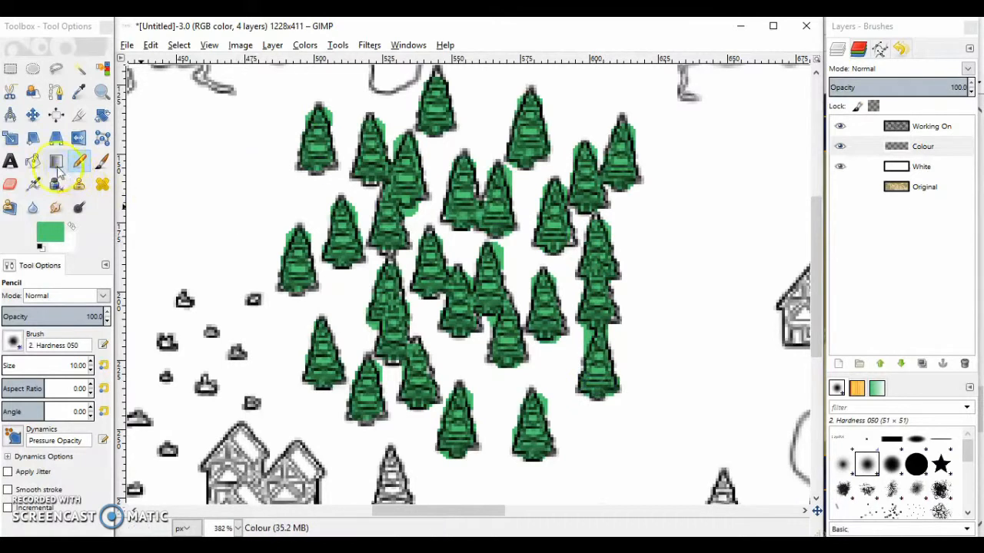
Erase the excess green around the outlines of the central forest's trees with the Eraser at size 5
{"action": "left_click", "coordinate": [10, 184]}
{"action": "left_click", "coordinate": [91, 372]}
{"action": "left_click_drag", "start_coordinate": [419, 211], "coordinate": [419, 219]}
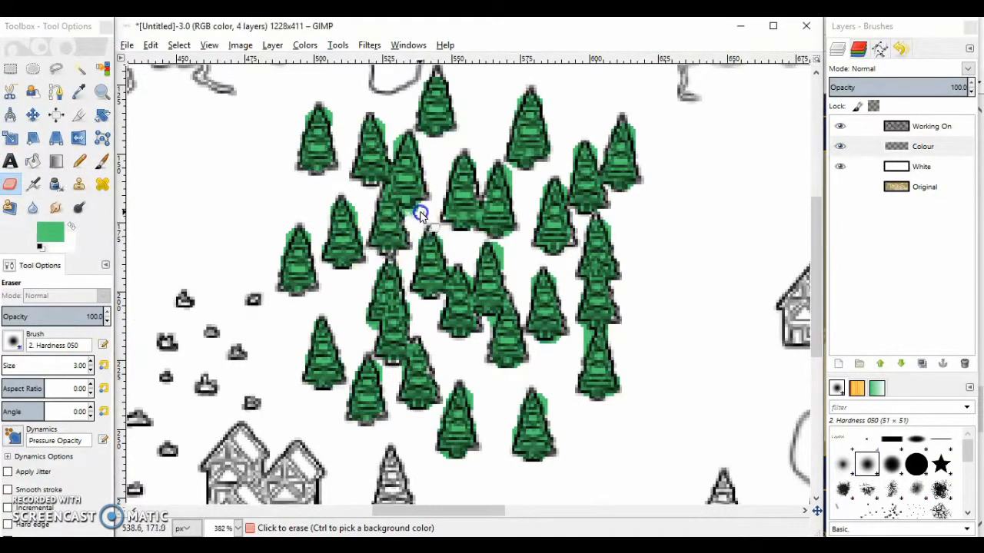
{"action": "left_click", "coordinate": [91, 361]}
{"action": "left_click", "coordinate": [545, 394]}
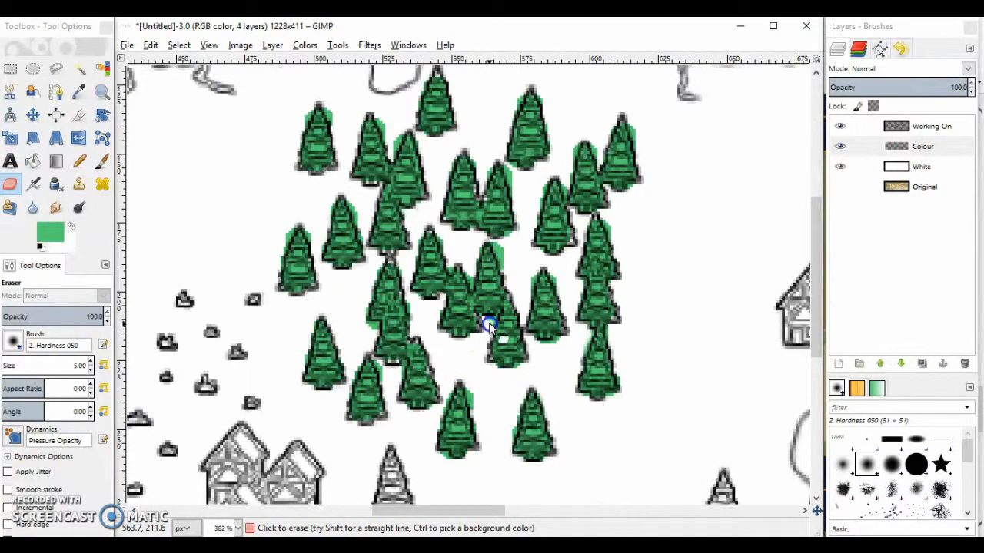
{"action": "left_click_drag", "start_coordinate": [499, 257], "coordinate": [507, 236]}
{"action": "left_click", "coordinate": [515, 166]}
{"action": "left_click_drag", "start_coordinate": [406, 131], "coordinate": [388, 137]}
{"action": "left_click_drag", "start_coordinate": [325, 111], "coordinate": [335, 128]}
{"action": "left_click_drag", "start_coordinate": [306, 113], "coordinate": [294, 138]}
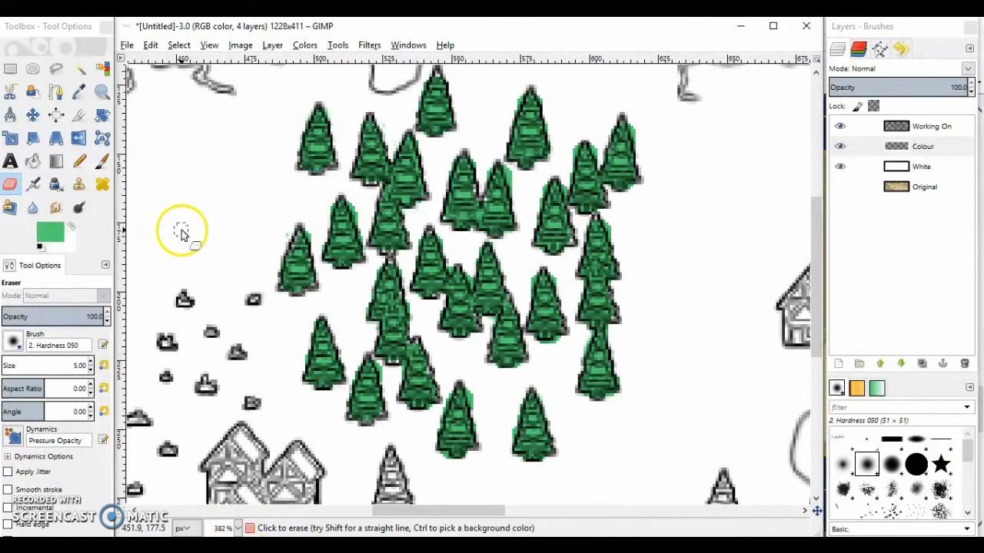
Make the Working On layer active and set the foreground colour to the earlier blue 5068cd
{"action": "left_click", "coordinate": [103, 92]}
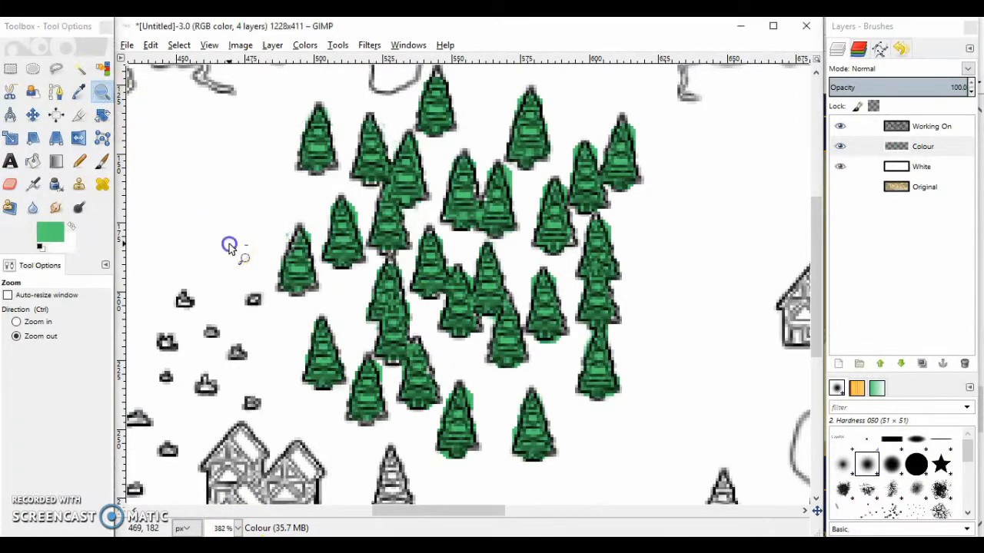
{"action": "left_click", "coordinate": [228, 249], "text": "ctrl"}
{"action": "left_click", "coordinate": [228, 248], "text": "ctrl"}
{"action": "left_click", "coordinate": [228, 248], "text": "ctrl"}
{"action": "left_click", "coordinate": [228, 249], "text": "ctrl"}
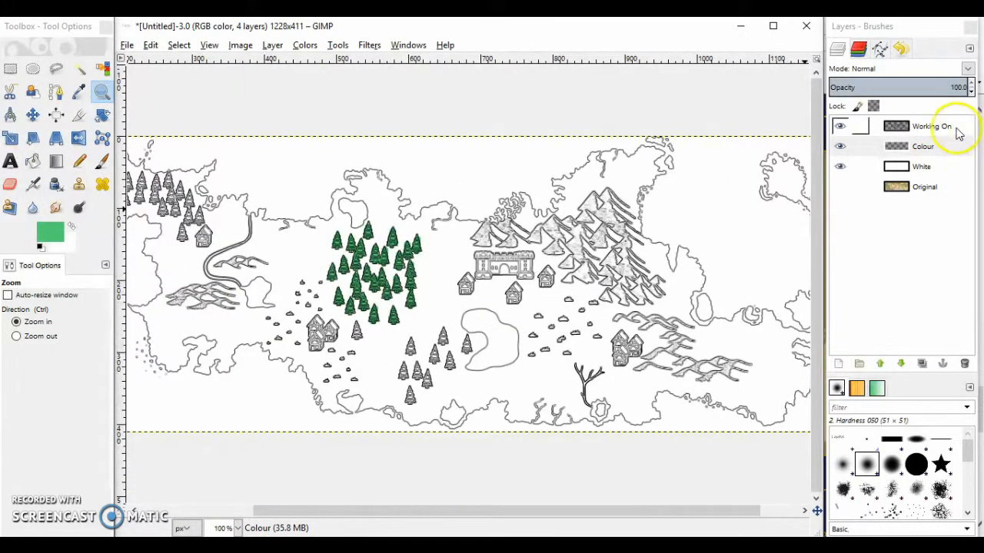
{"action": "left_click", "coordinate": [956, 130]}
{"action": "left_click", "coordinate": [50, 230]}
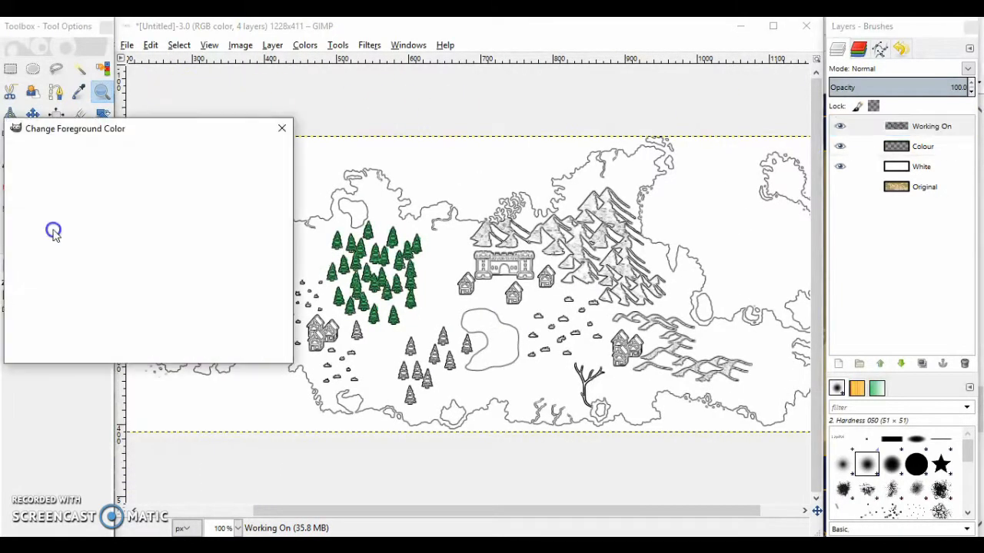
{"action": "left_click", "coordinate": [197, 292]}
{"action": "left_click", "coordinate": [187, 345]}
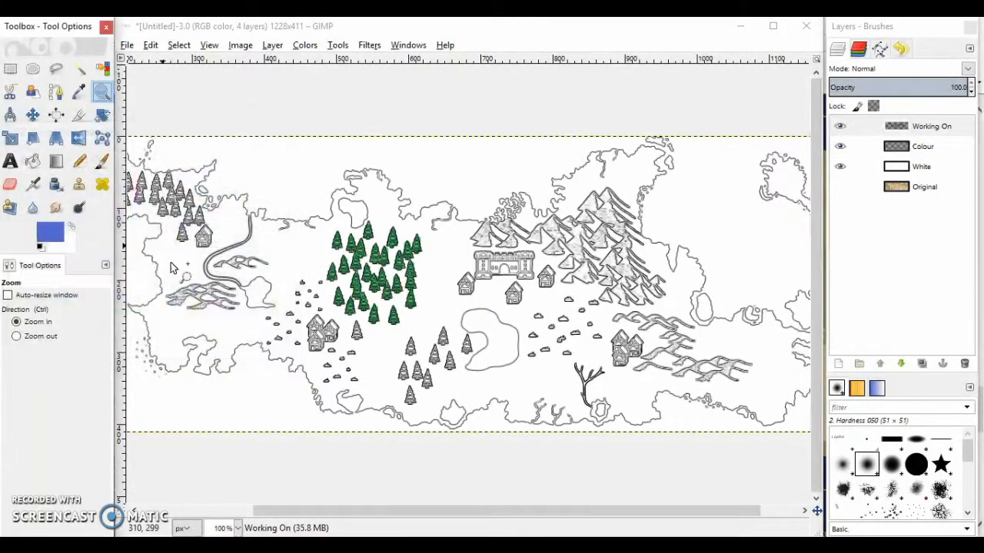
Fill the sea and the enclosed lakes on the Working On layer with blue using Bucket Fill
{"action": "left_click", "coordinate": [33, 161]}
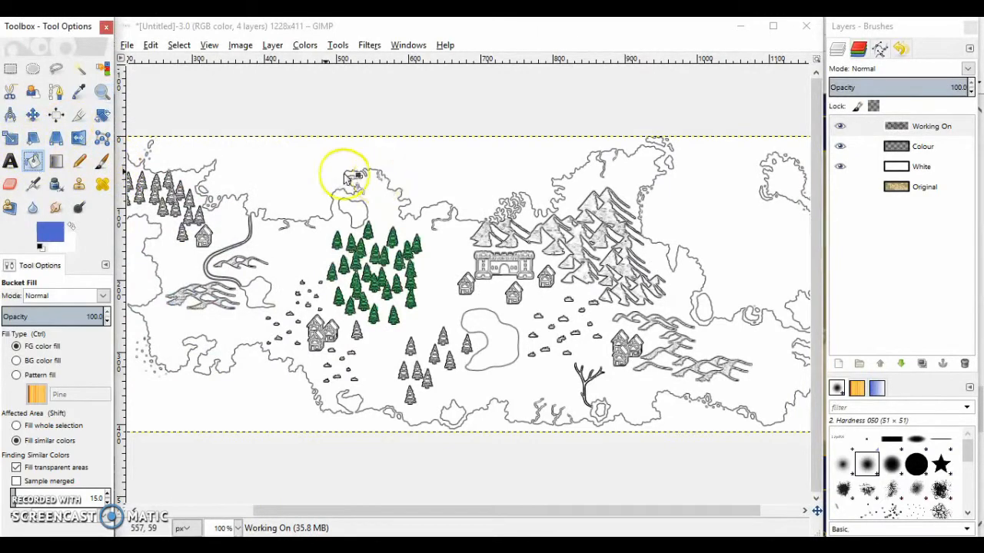
{"action": "left_click", "coordinate": [286, 171]}
{"action": "left_click", "coordinate": [945, 147]}
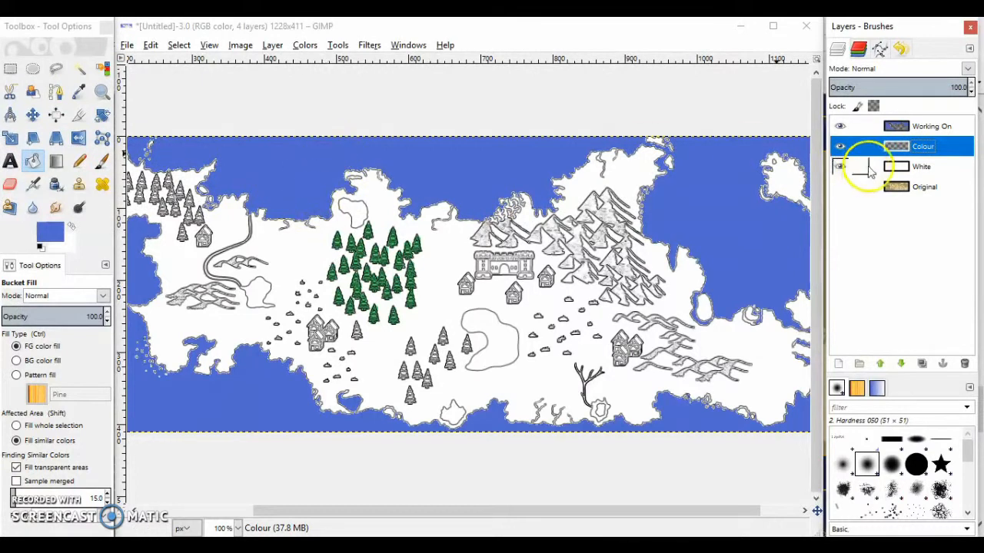
{"action": "left_click", "coordinate": [943, 126]}
{"action": "left_click", "coordinate": [501, 346]}
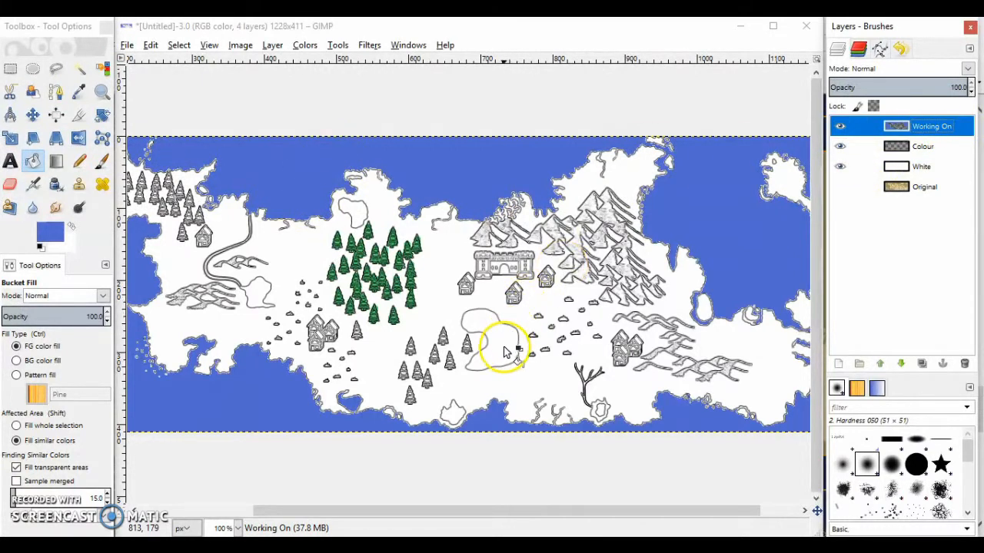
{"action": "left_click", "coordinate": [453, 414]}
{"action": "left_click", "coordinate": [259, 287]}
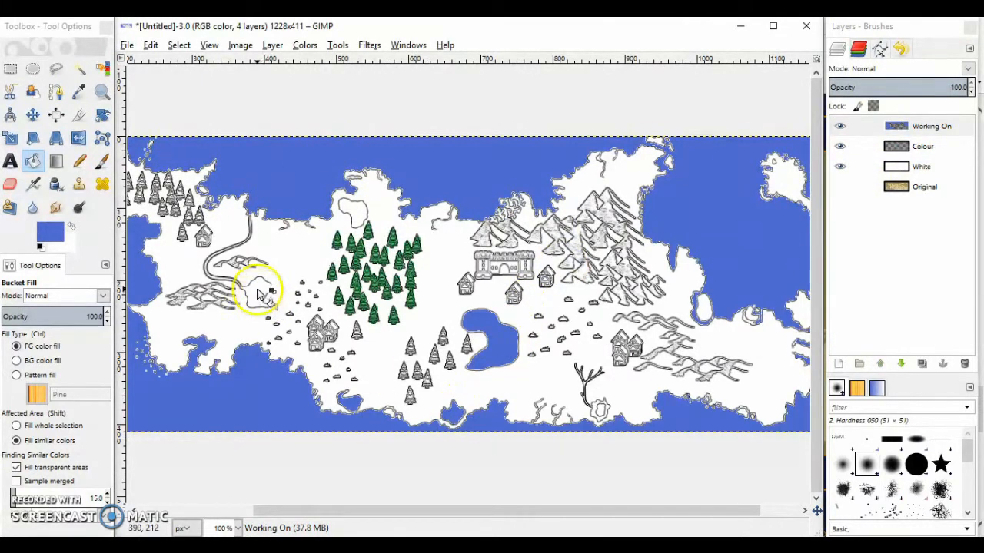
{"action": "left_click", "coordinate": [357, 209]}
{"action": "left_click", "coordinate": [602, 344]}
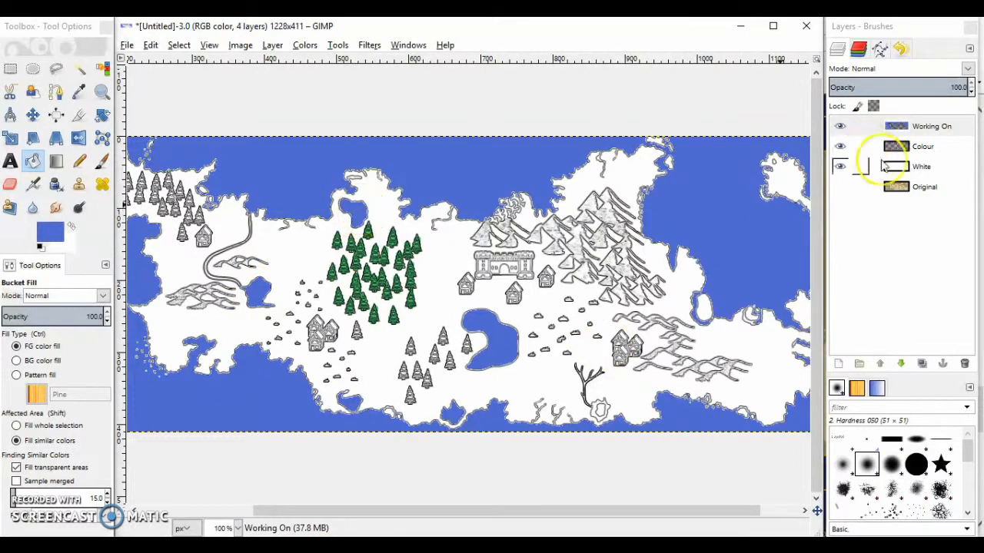
Fill the land on the Colour layer with yellow-green c7de6a using Bucket Fill
{"action": "left_click", "coordinate": [948, 147]}
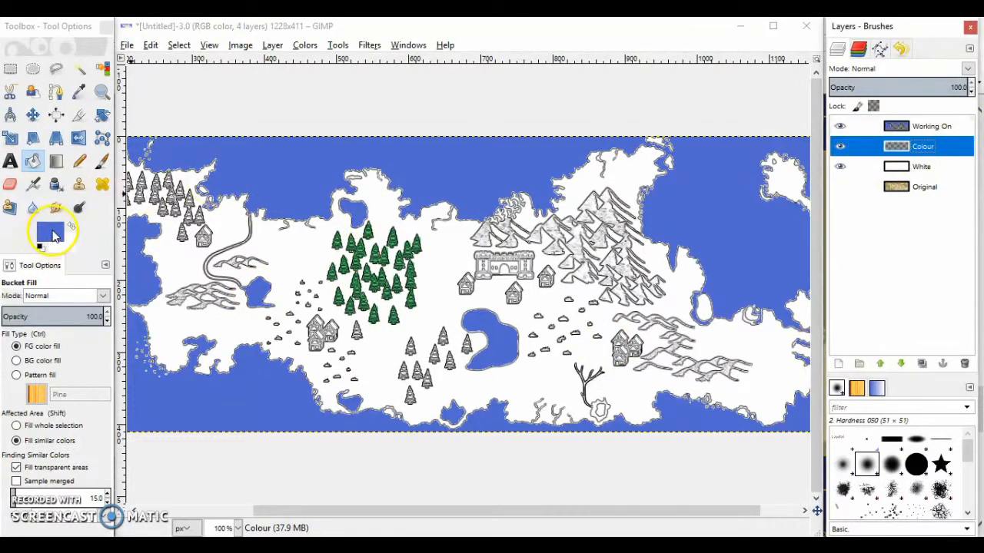
{"action": "left_click", "coordinate": [50, 233]}
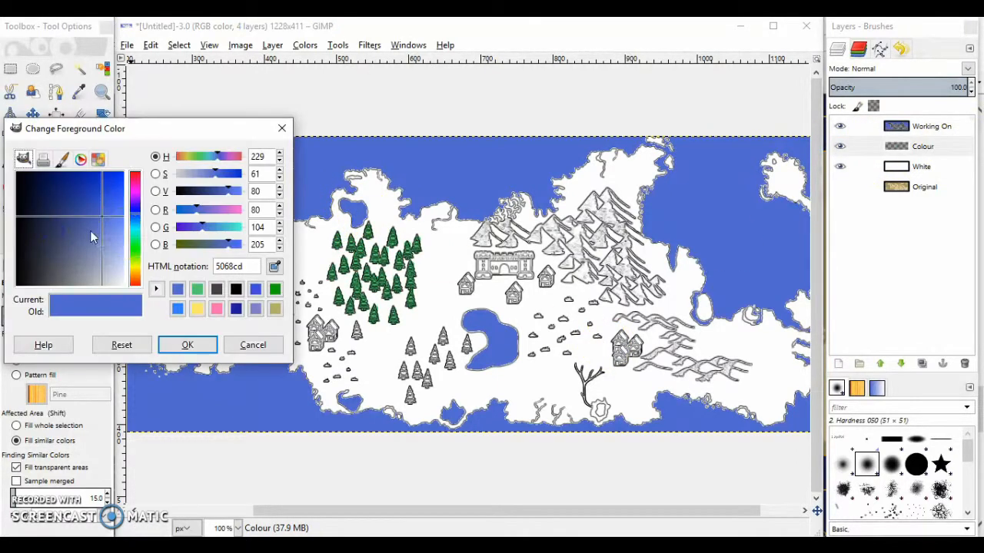
{"action": "left_click", "coordinate": [136, 264]}
{"action": "mouse_move", "coordinate": [116, 237]}
{"action": "left_mouse_down"}
{"action": "mouse_move", "coordinate": [115, 221]}
{"action": "mouse_move", "coordinate": [92, 209]}
{"action": "mouse_move", "coordinate": [114, 242]}
{"action": "mouse_move", "coordinate": [111, 233]}
{"action": "left_mouse_up"}
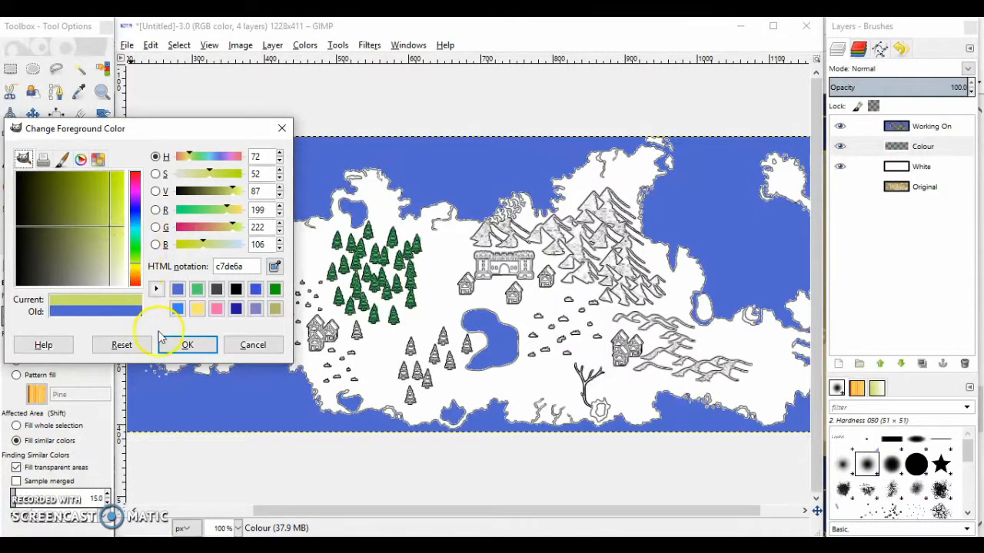
{"action": "left_click", "coordinate": [187, 344]}
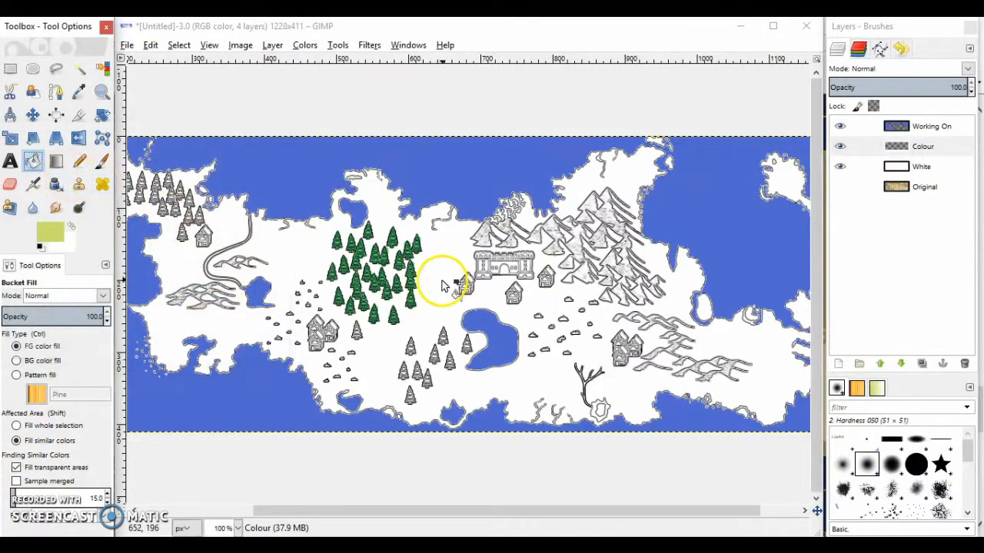
{"action": "left_click", "coordinate": [437, 285]}
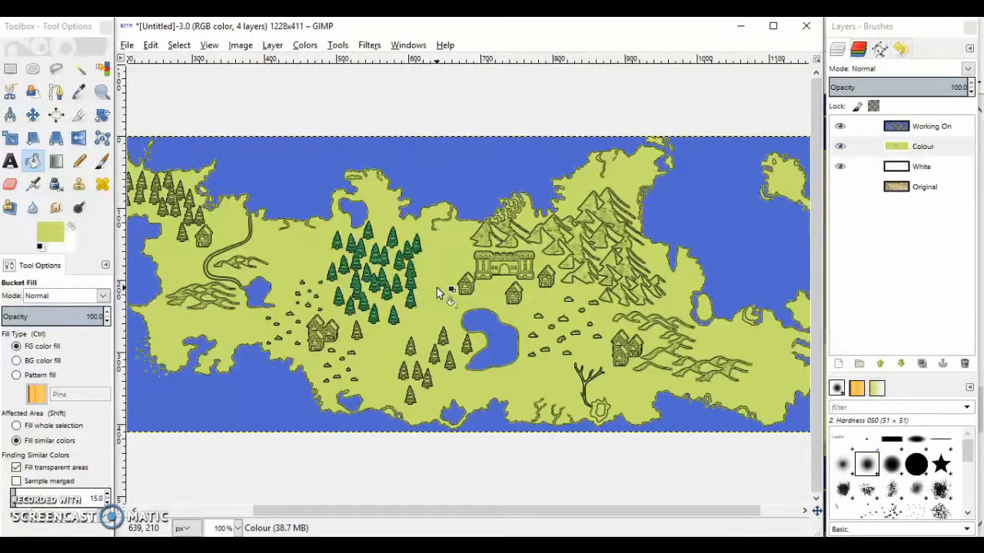
Temporarily hide the Working On layer to inspect the fill and tree colours on the Colour layer
{"action": "left_click", "coordinate": [840, 127]}
{"action": "left_click", "coordinate": [177, 280]}
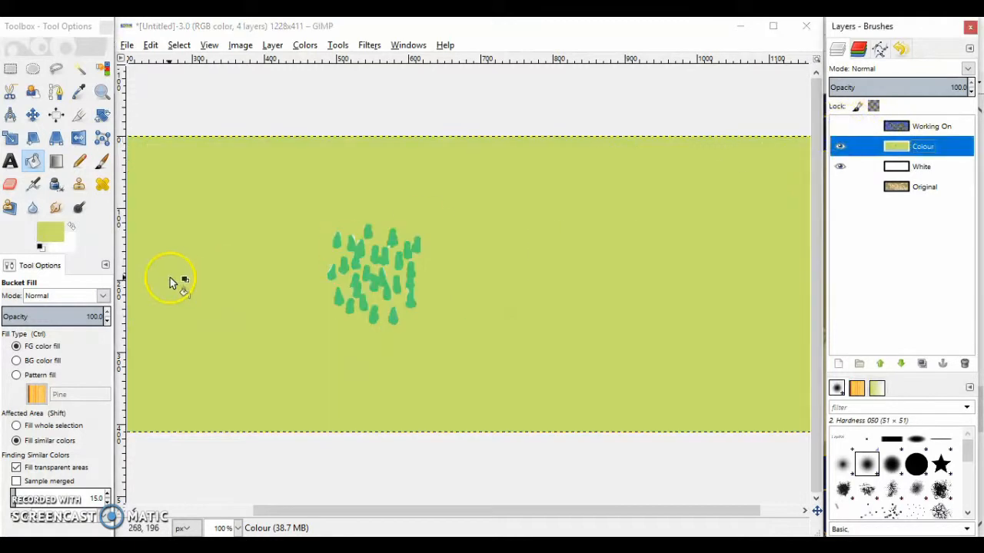
{"action": "left_click", "coordinate": [840, 126]}
{"action": "left_click", "coordinate": [926, 126]}
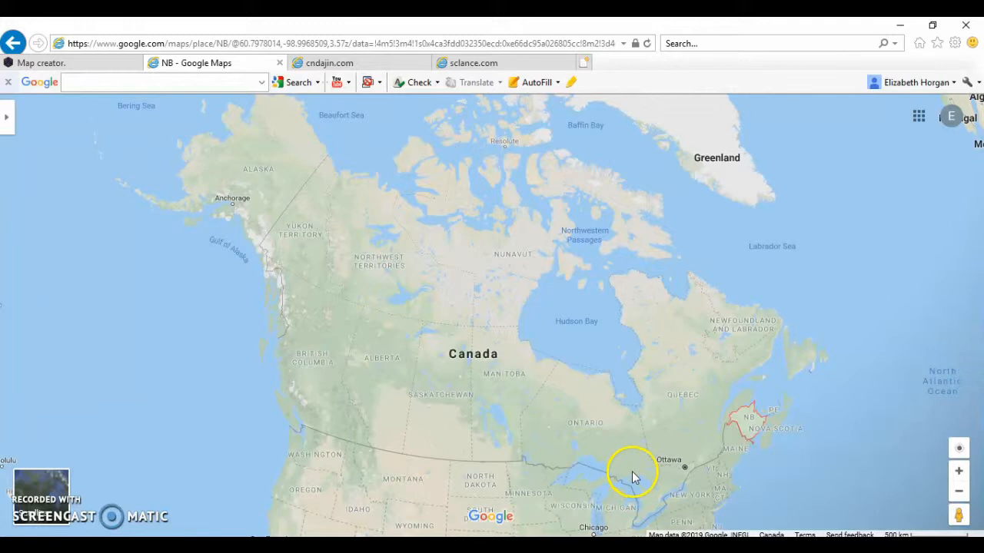
Switch to Google Maps in the browser and bring Vancouver Island and the Vancouver coast into view
{"action": "left_click", "coordinate": [317, 364]}
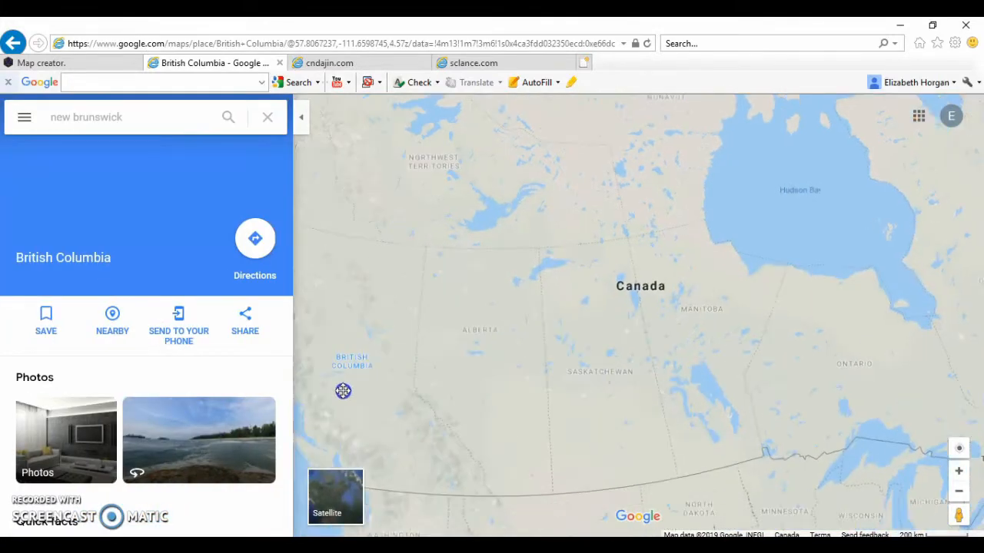
{"action": "left_click", "coordinate": [301, 124]}
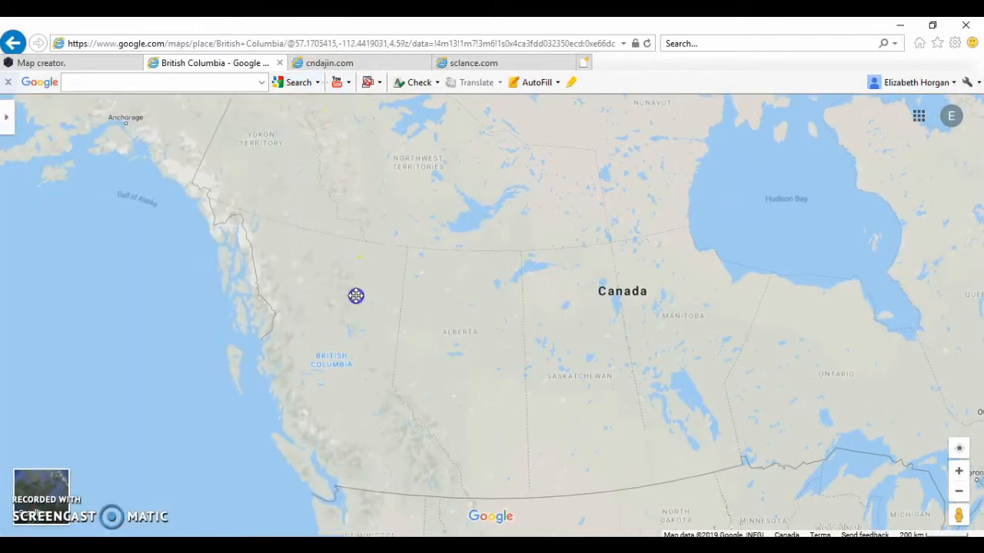
{"action": "left_click", "coordinate": [958, 470]}
{"action": "left_click_drag", "start_coordinate": [698, 384], "coordinate": [567, 364]}
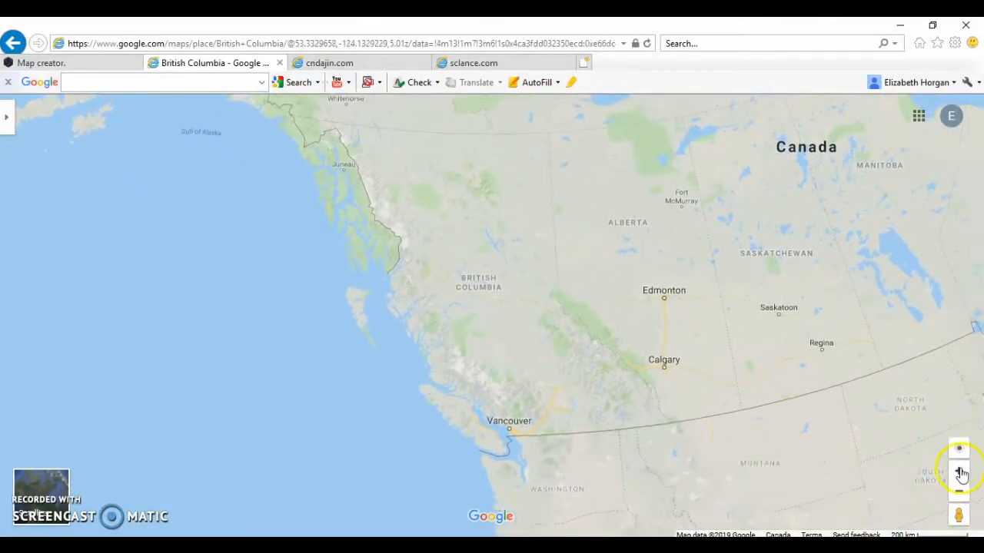
{"action": "left_click", "coordinate": [959, 473]}
{"action": "left_click_drag", "start_coordinate": [498, 396], "coordinate": [487, 279]}
{"action": "left_click", "coordinate": [960, 471]}
{"action": "left_click", "coordinate": [302, 120]}
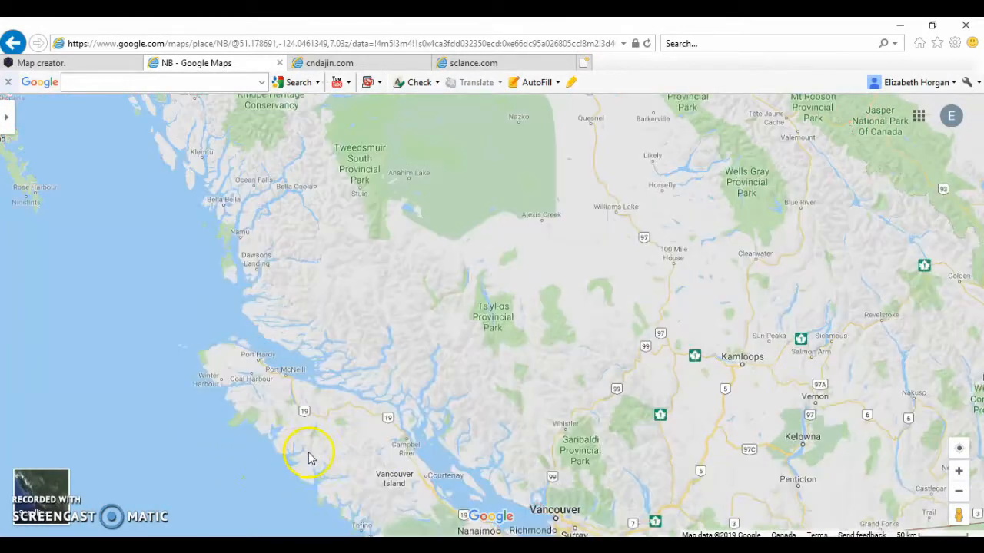
{"action": "left_click_drag", "start_coordinate": [261, 454], "coordinate": [207, 303]}
{"action": "left_click", "coordinate": [560, 403]}
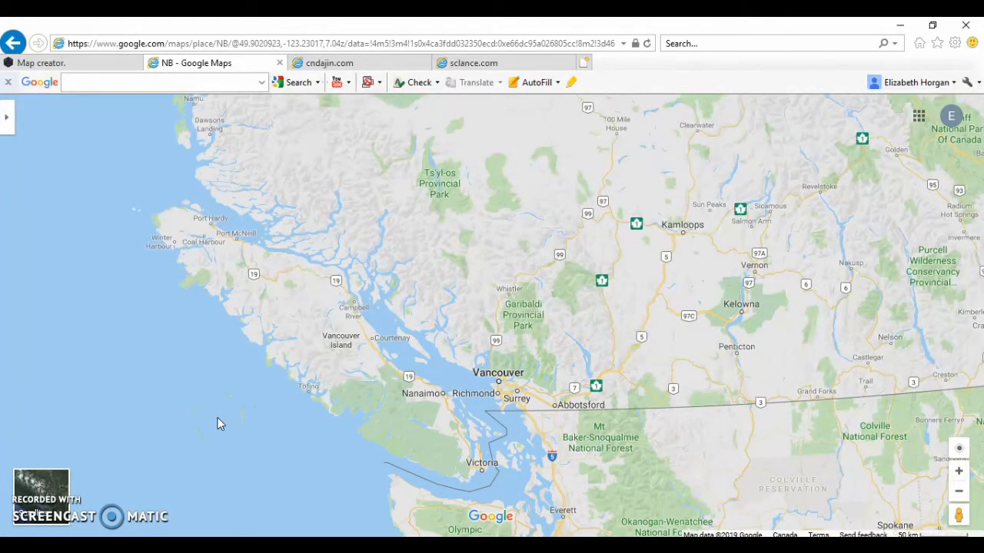
Preview the Vancouver area in the satellite view and in the terrain view
{"action": "left_click", "coordinate": [7, 116]}
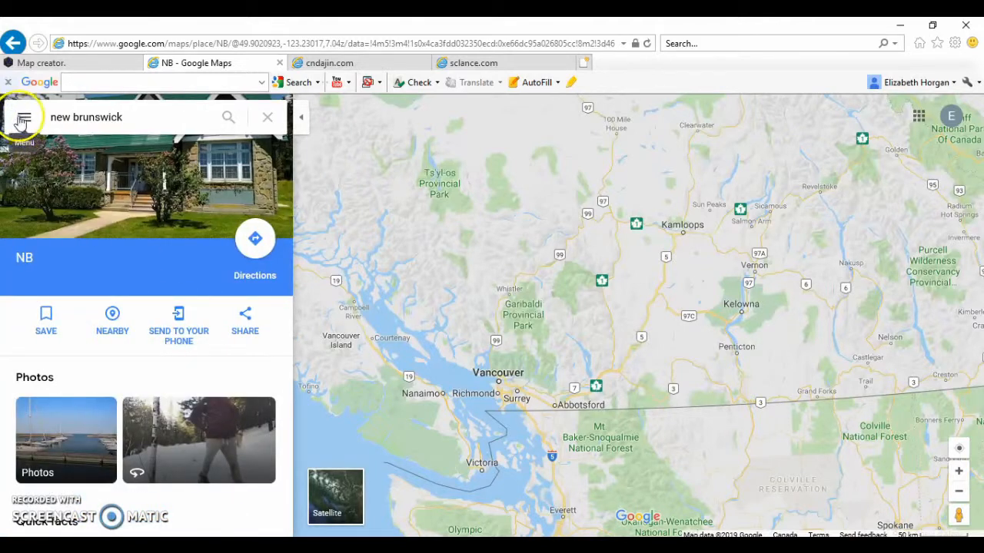
{"action": "left_click", "coordinate": [23, 119]}
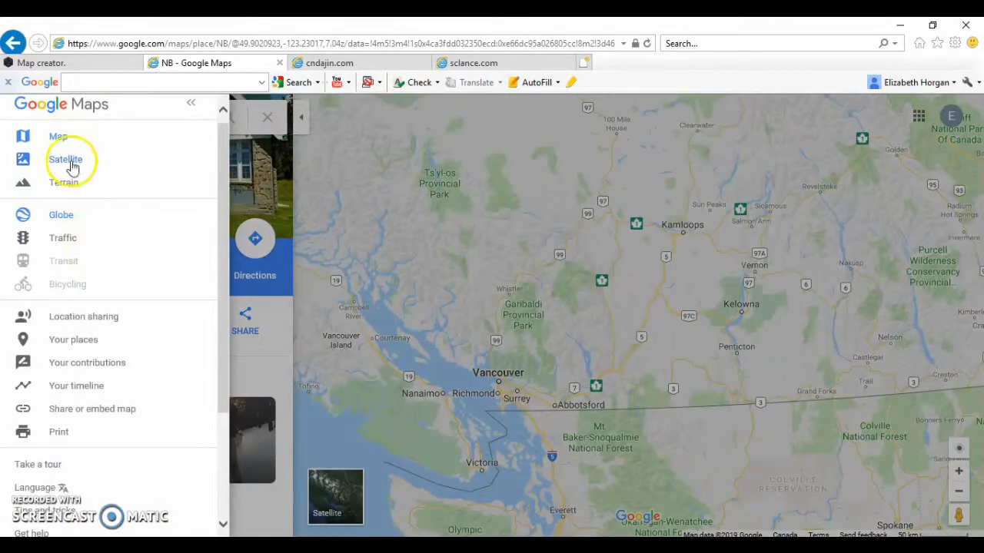
{"action": "left_click", "coordinate": [69, 161]}
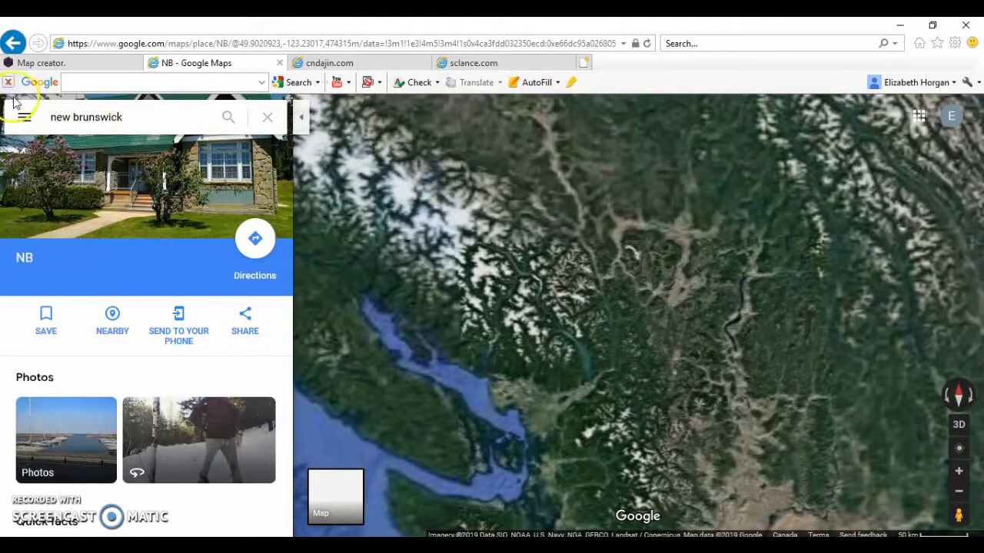
{"action": "left_click", "coordinate": [22, 121]}
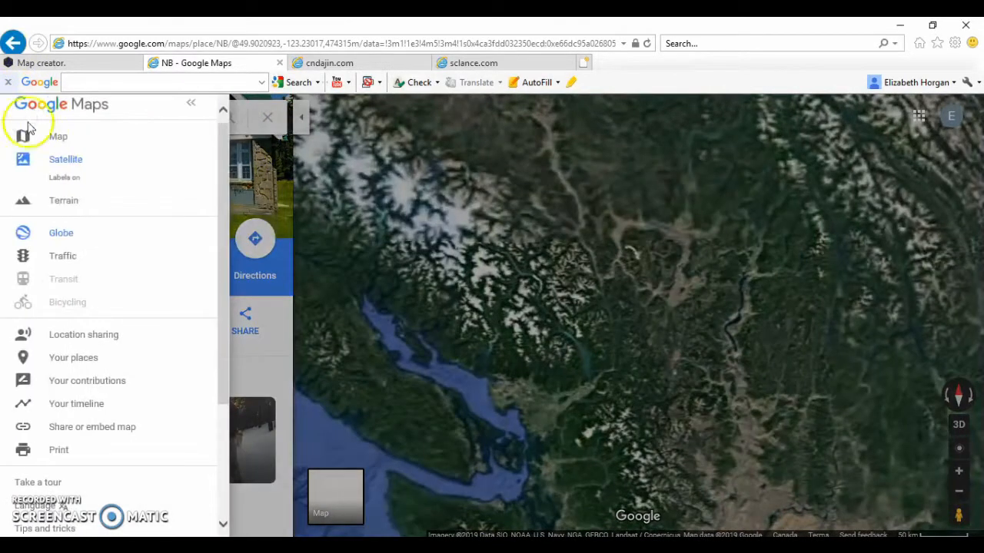
{"action": "left_click", "coordinate": [69, 202]}
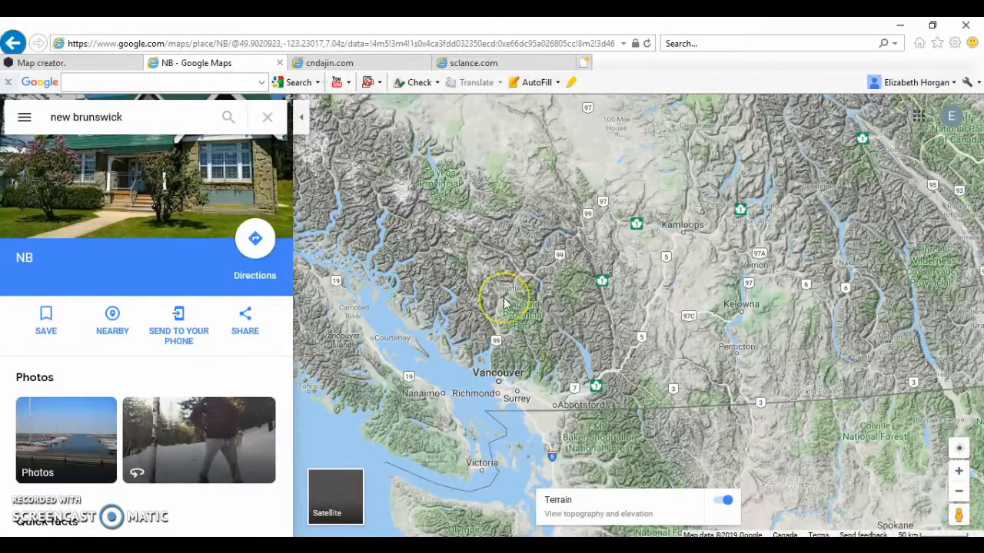
Show the map as satellite imagery with labels turned off and collapse the place details
{"action": "left_click", "coordinate": [24, 117]}
{"action": "left_click", "coordinate": [48, 158]}
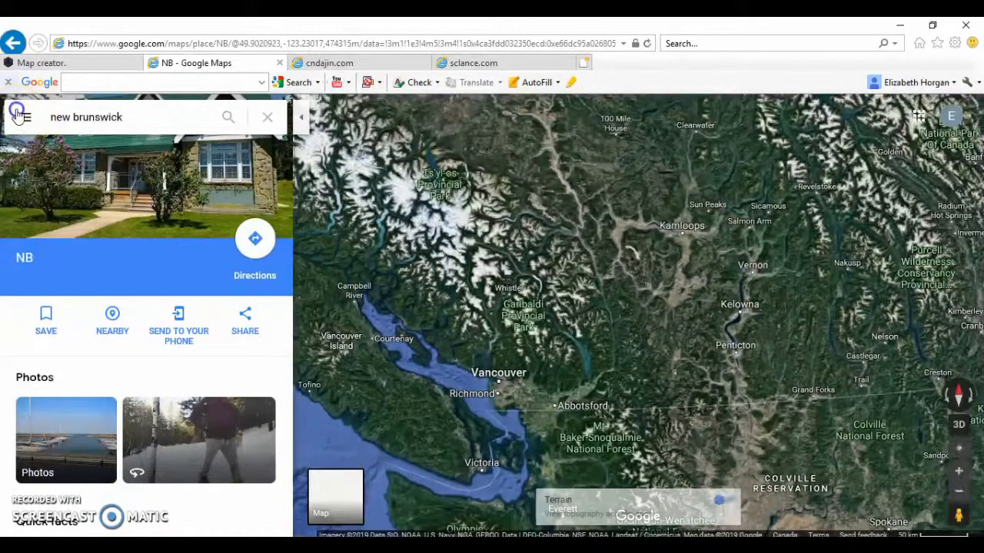
{"action": "left_click", "coordinate": [24, 117]}
{"action": "left_click", "coordinate": [73, 183]}
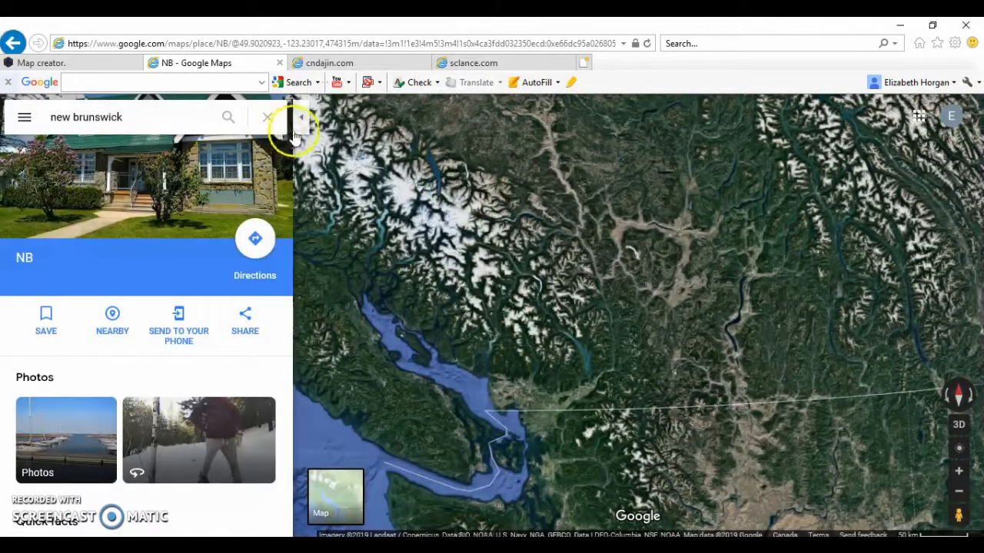
{"action": "left_click", "coordinate": [302, 126]}
Frame the satellite map so all of Vancouver Island and the mainland coast beside it are visible
{"action": "left_click_drag", "start_coordinate": [456, 402], "coordinate": [423, 378]}
{"action": "left_click", "coordinate": [959, 471]}
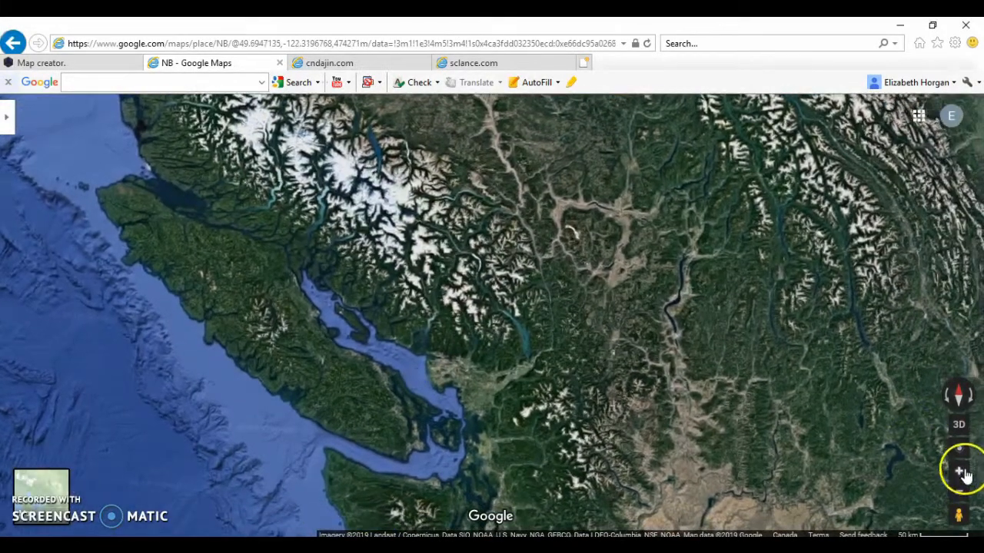
{"action": "left_click_drag", "start_coordinate": [357, 345], "coordinate": [593, 325]}
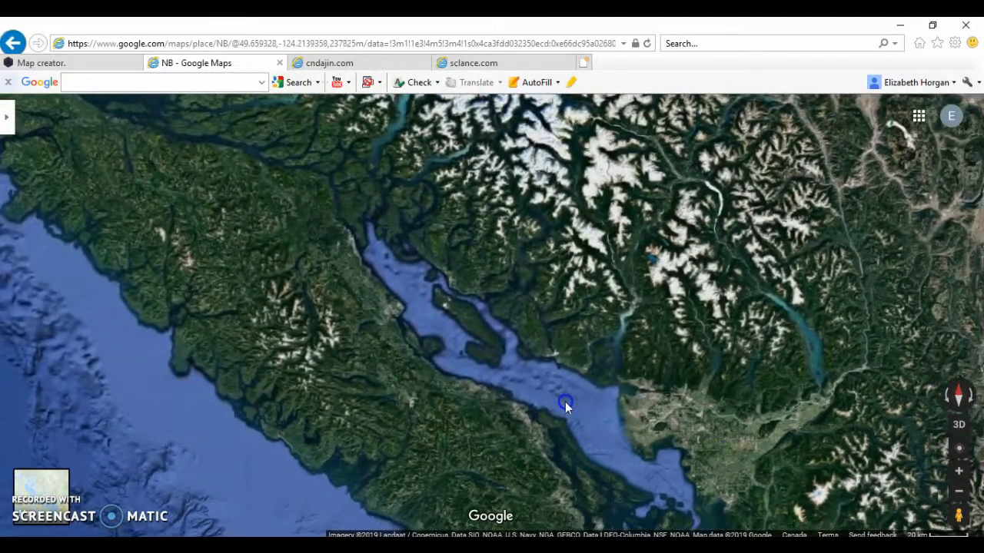
{"action": "left_click_drag", "start_coordinate": [565, 402], "coordinate": [709, 408]}
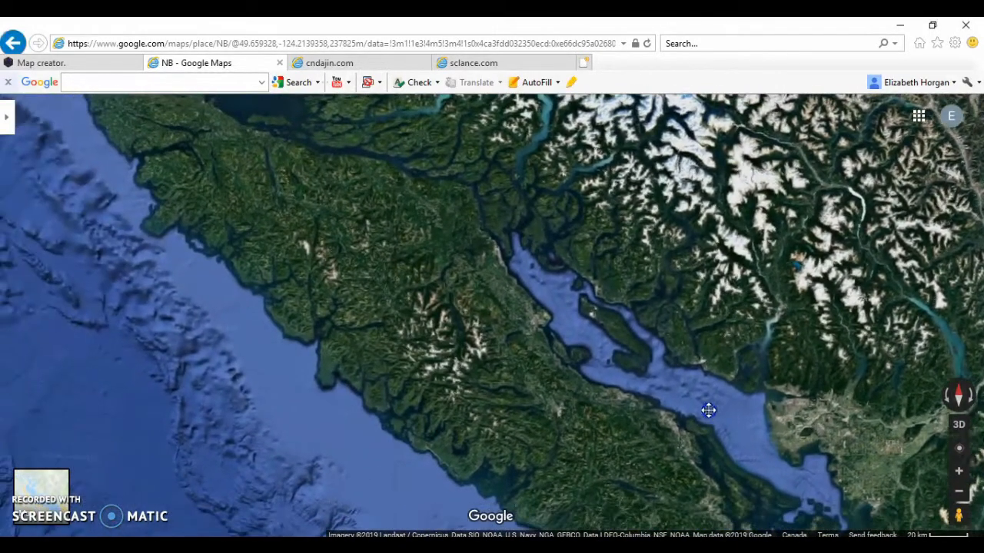
{"action": "left_click", "coordinate": [959, 492]}
{"action": "left_click_drag", "start_coordinate": [568, 373], "coordinate": [536, 382]}
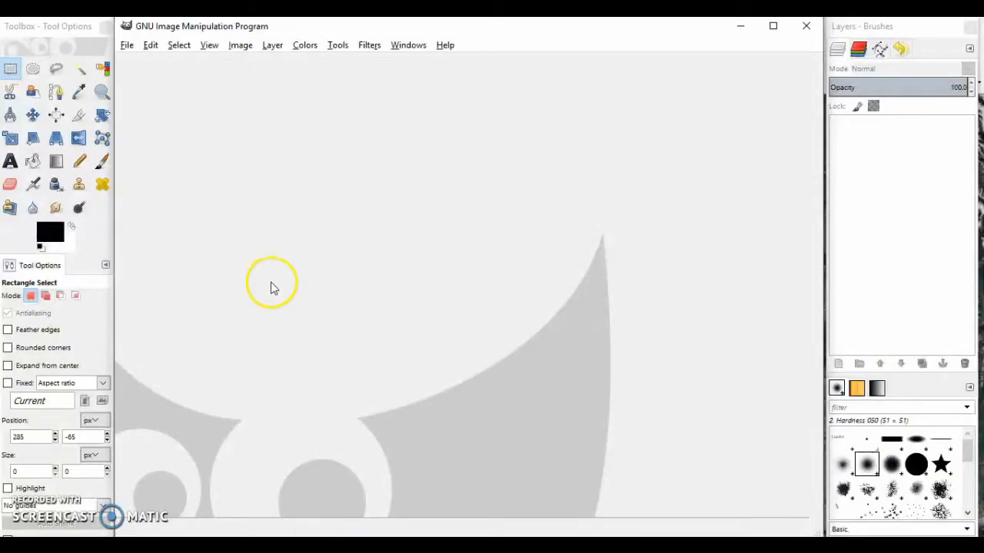
Paste the captured map screen as a new image in GIMP and crop it to a 1058 × 559 px area of satellite imagery
{"action": "key", "text": "ctrl+shift+v"}
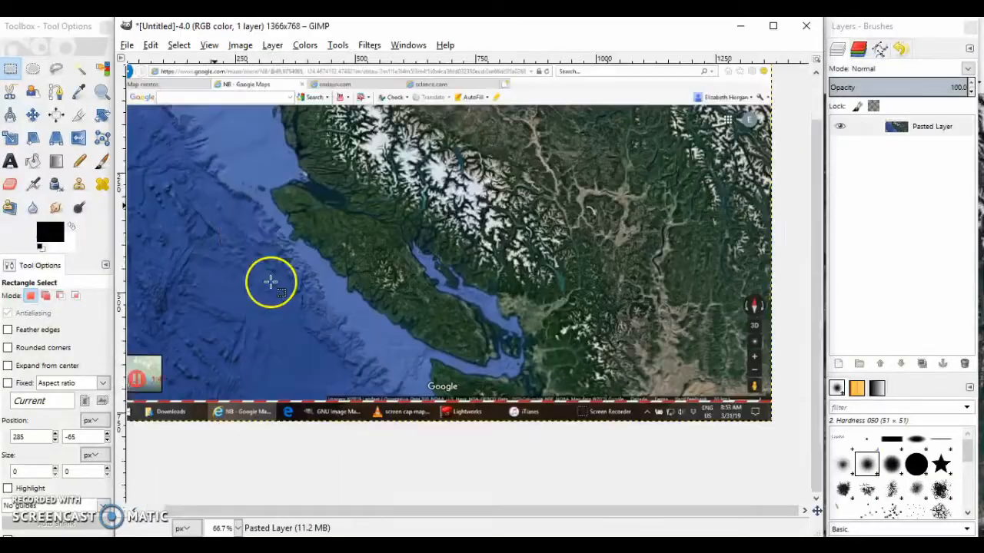
{"action": "left_click", "coordinate": [78, 114]}
{"action": "left_click_drag", "start_coordinate": [157, 160], "coordinate": [340, 401]}
{"action": "left_click_drag", "start_coordinate": [755, 441], "coordinate": [769, 439]}
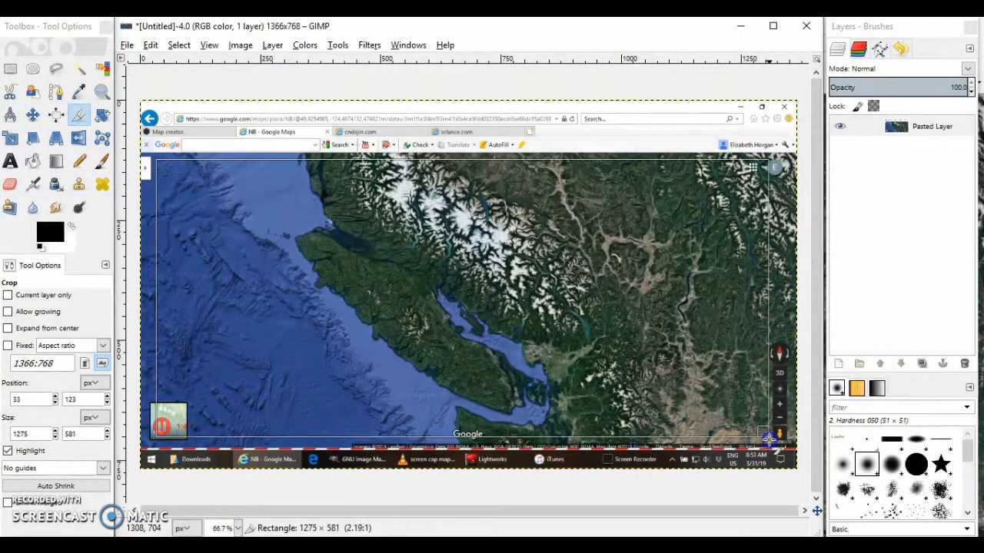
{"action": "left_click_drag", "start_coordinate": [182, 325], "coordinate": [270, 324]}
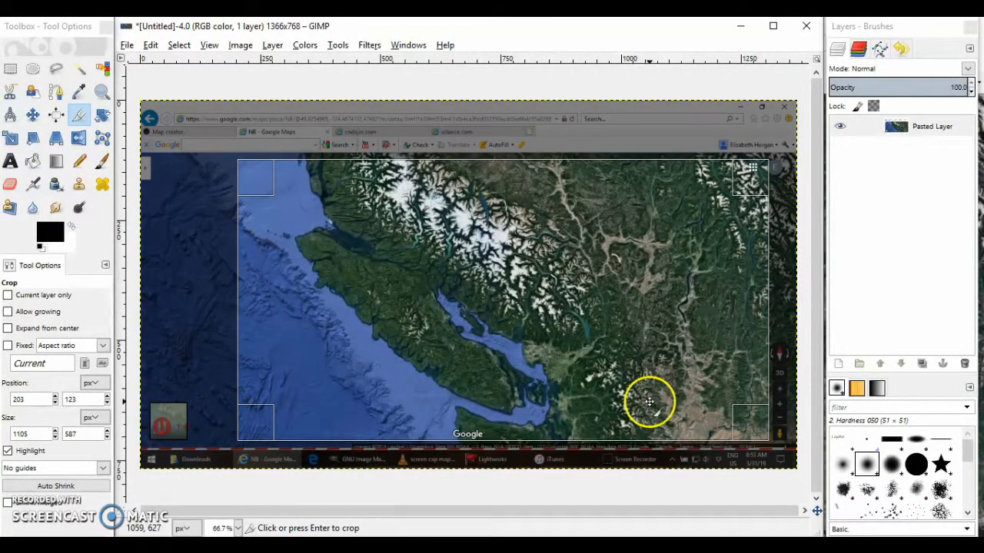
{"action": "left_click_drag", "start_coordinate": [500, 424], "coordinate": [502, 412]}
{"action": "left_click_drag", "start_coordinate": [767, 358], "coordinate": [732, 358]}
{"action": "left_click_drag", "start_coordinate": [721, 315], "coordinate": [714, 318]}
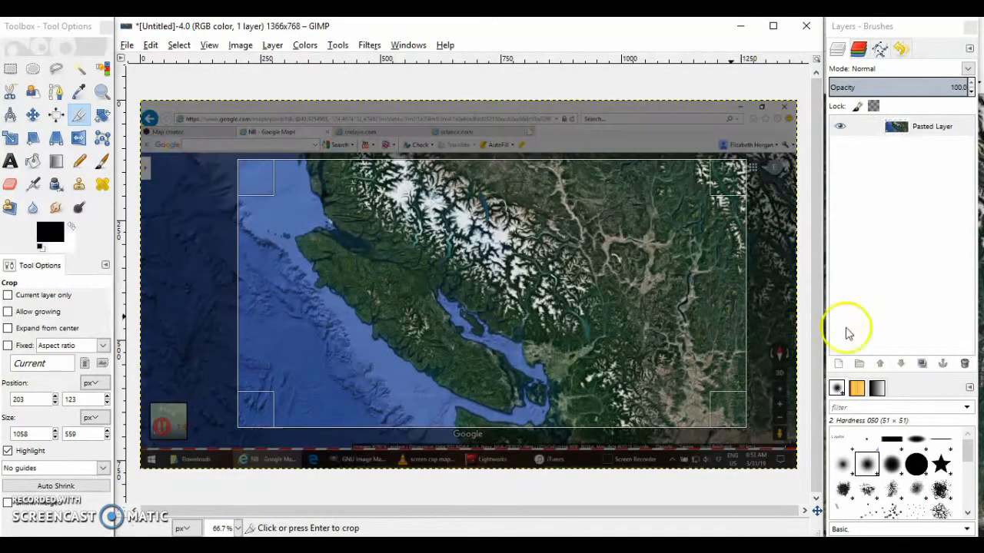
{"action": "key", "text": "Return"}
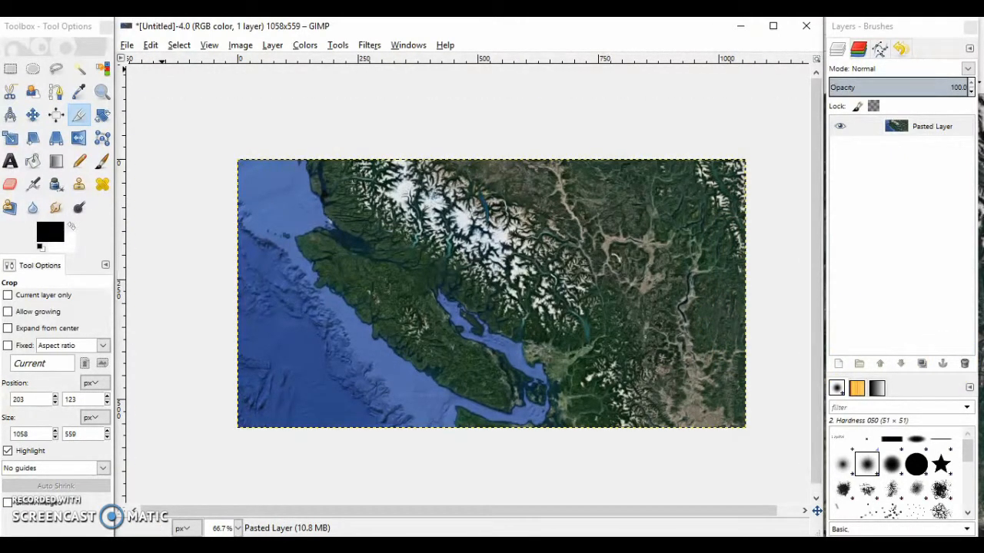
Desaturate the cropped satellite map to greyscale
{"action": "left_click", "coordinate": [14, 69]}
{"action": "left_click", "coordinate": [230, 159]}
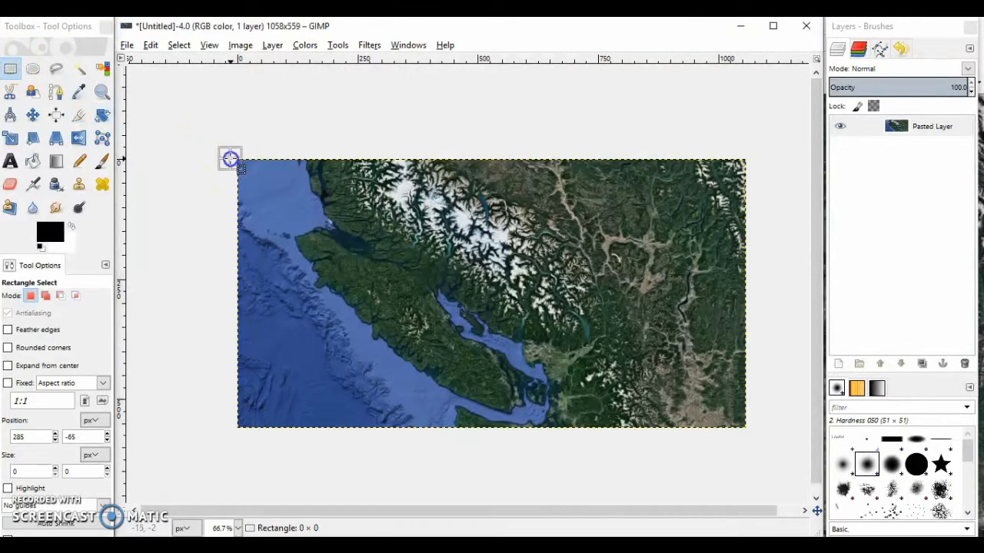
{"action": "left_click", "coordinate": [102, 92]}
{"action": "left_click_drag", "start_coordinate": [235, 159], "coordinate": [749, 437]}
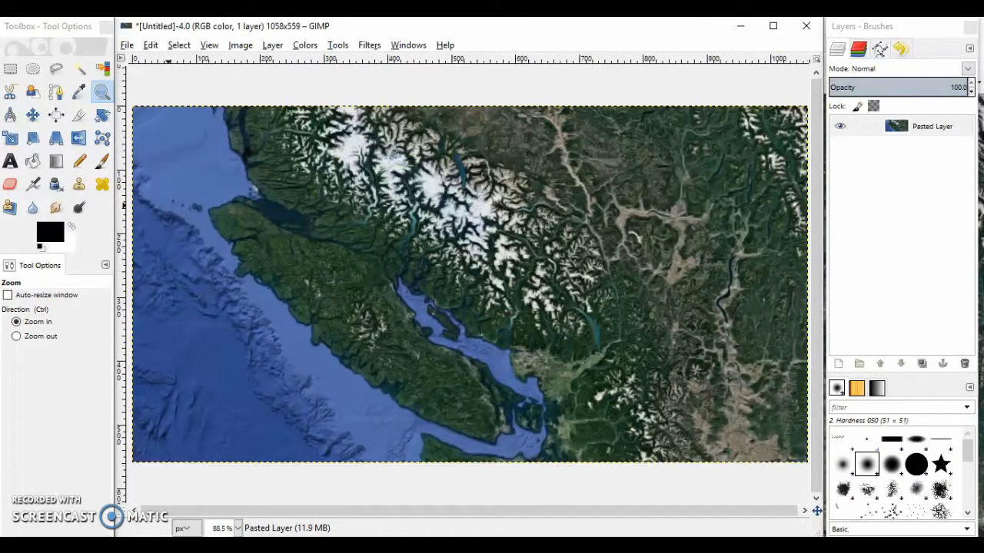
{"action": "left_click", "coordinate": [12, 69]}
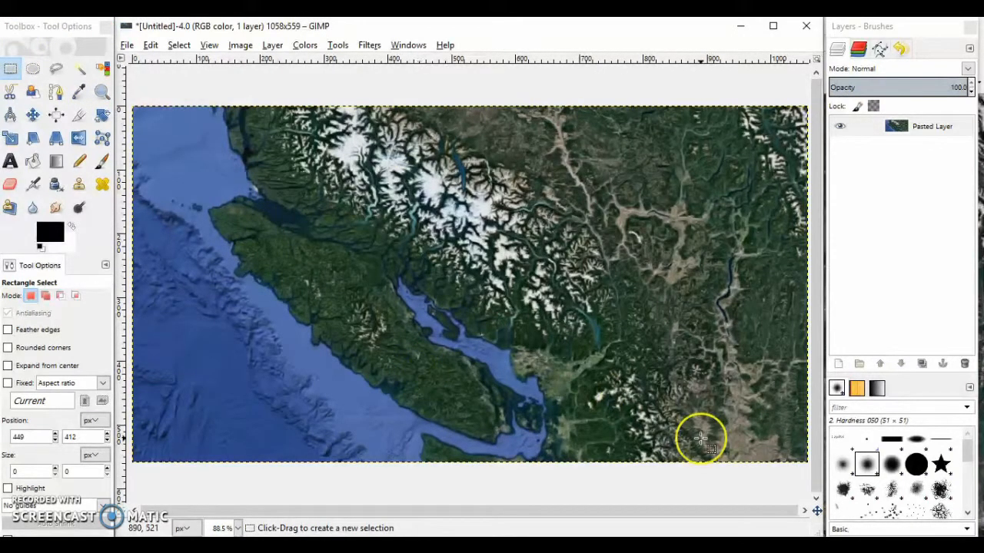
{"action": "left_click", "coordinate": [272, 45]}
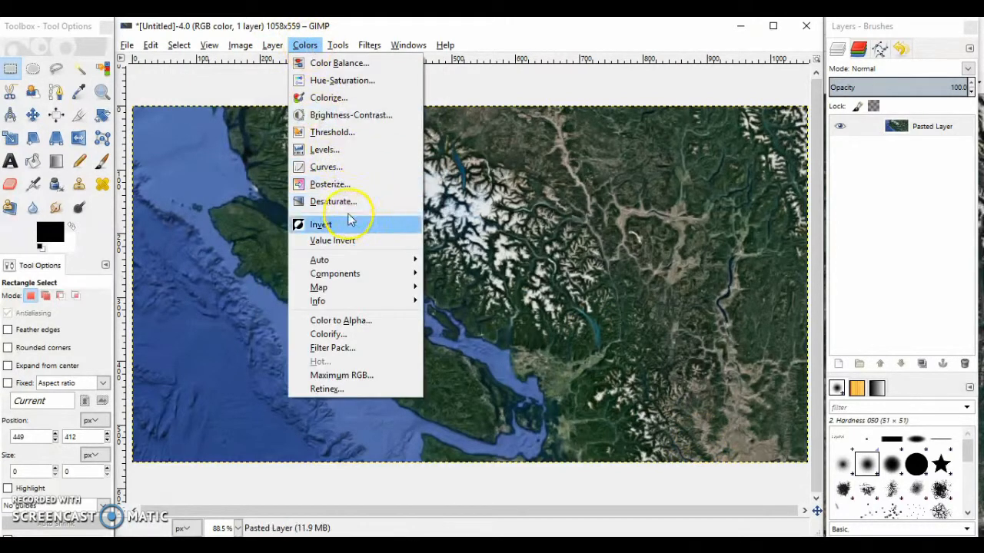
{"action": "left_click", "coordinate": [338, 200]}
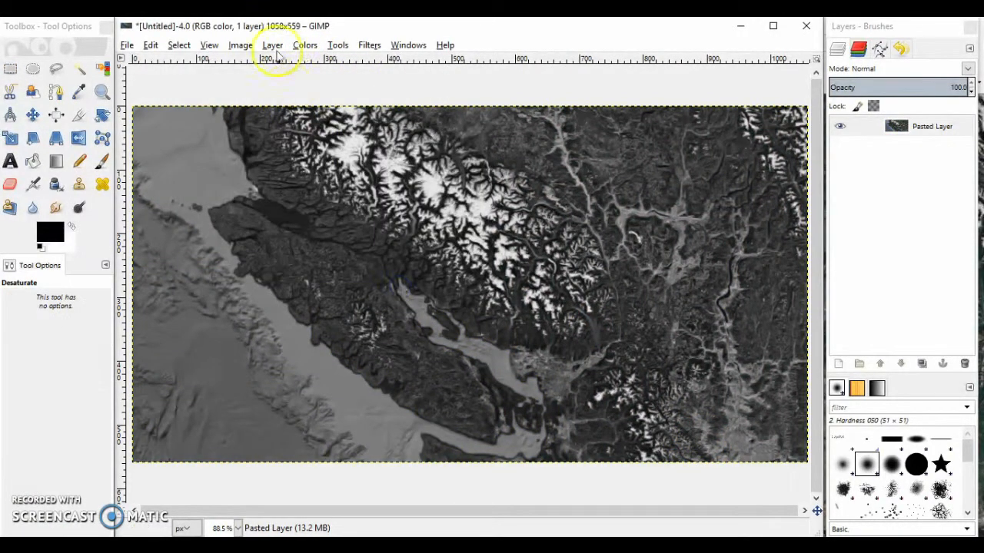
{"action": "left_click", "coordinate": [305, 45]}
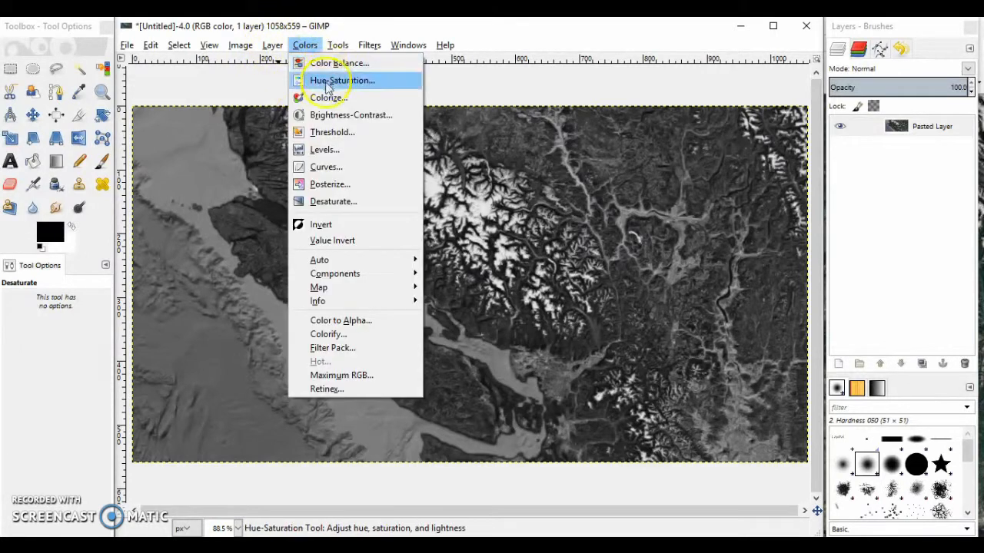
{"action": "left_click", "coordinate": [332, 114]}
{"action": "mouse_move", "coordinate": [199, 132]}
{"action": "left_mouse_down"}
{"action": "mouse_move", "coordinate": [153, 145]}
{"action": "mouse_move", "coordinate": [186, 151]}
{"action": "mouse_move", "coordinate": [219, 127]}
{"action": "mouse_move", "coordinate": [208, 146]}
{"action": "left_mouse_up"}
{"action": "left_click", "coordinate": [168, 217]}
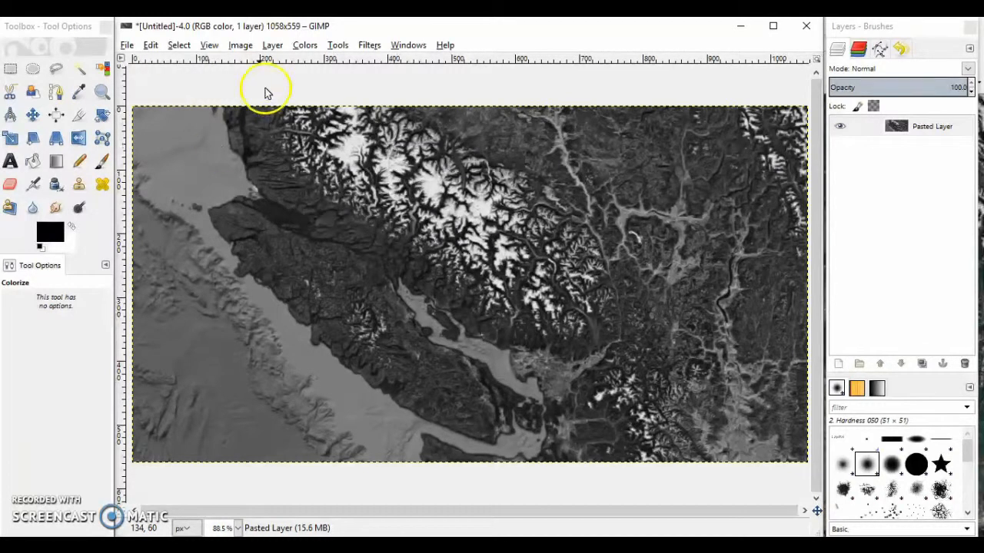
{"action": "left_click", "coordinate": [304, 45]}
{"action": "left_click", "coordinate": [274, 45]}
{"action": "left_click", "coordinate": [277, 47]}
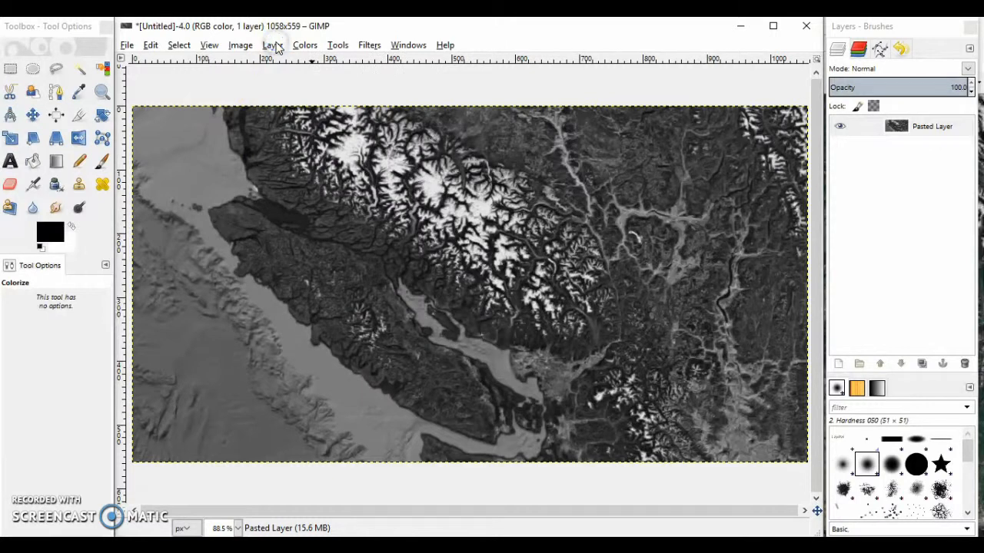
{"action": "left_click", "coordinate": [273, 46]}
{"action": "left_click", "coordinate": [298, 64]}
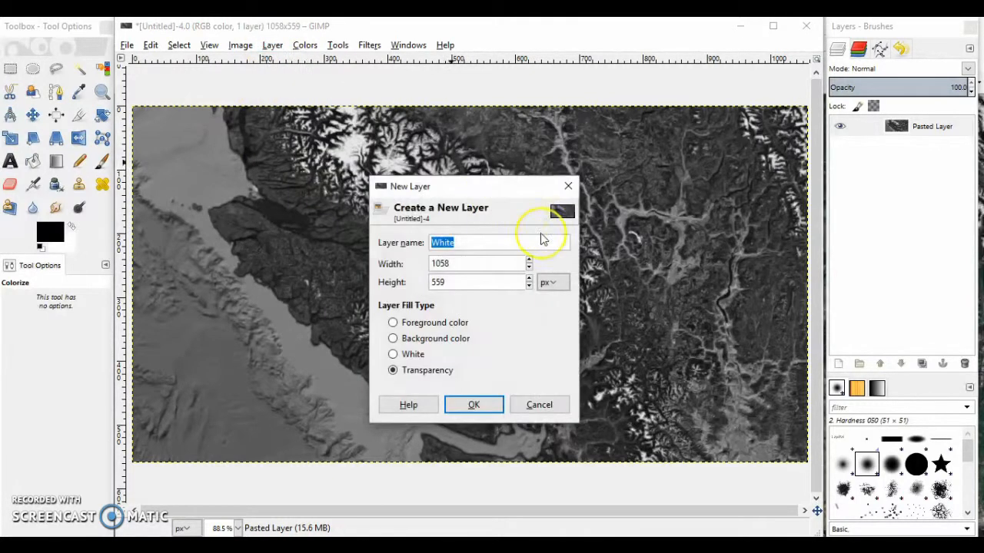
{"action": "left_click", "coordinate": [539, 405]}
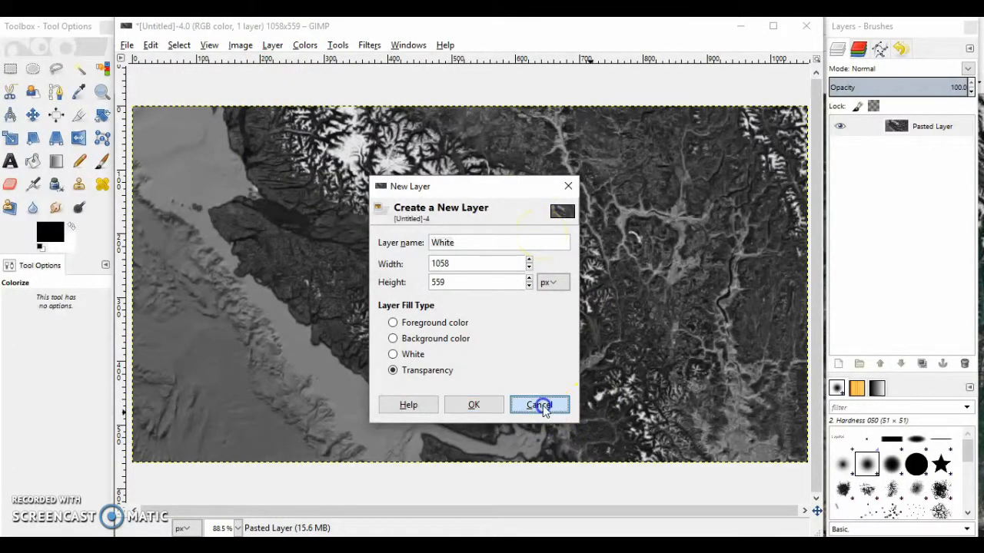
Undo the desaturation of the pasted satellite layer
{"action": "left_click", "coordinate": [11, 69]}
{"action": "left_click", "coordinate": [259, 270]}
{"action": "key", "text": "ctrl+c"}
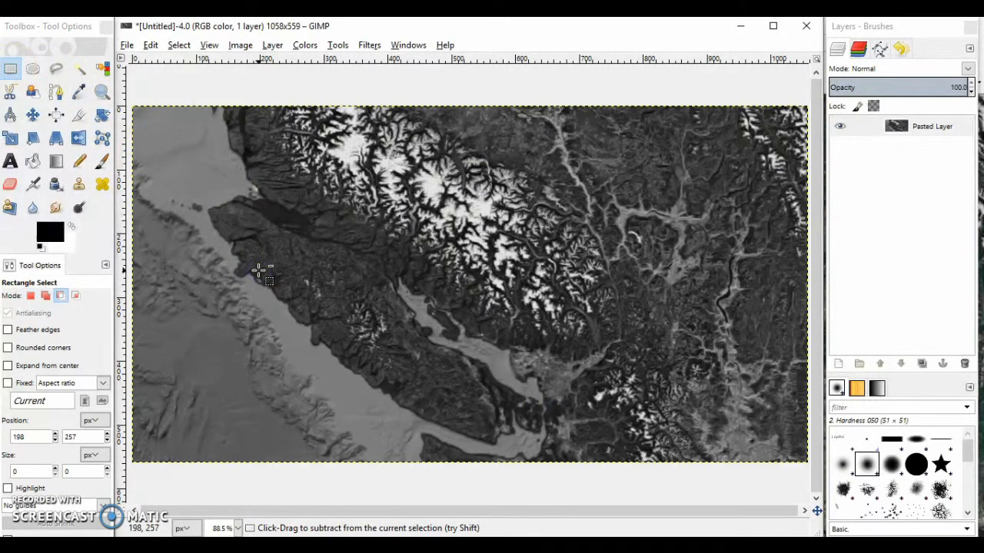
{"action": "key", "text": "ctrl+z"}
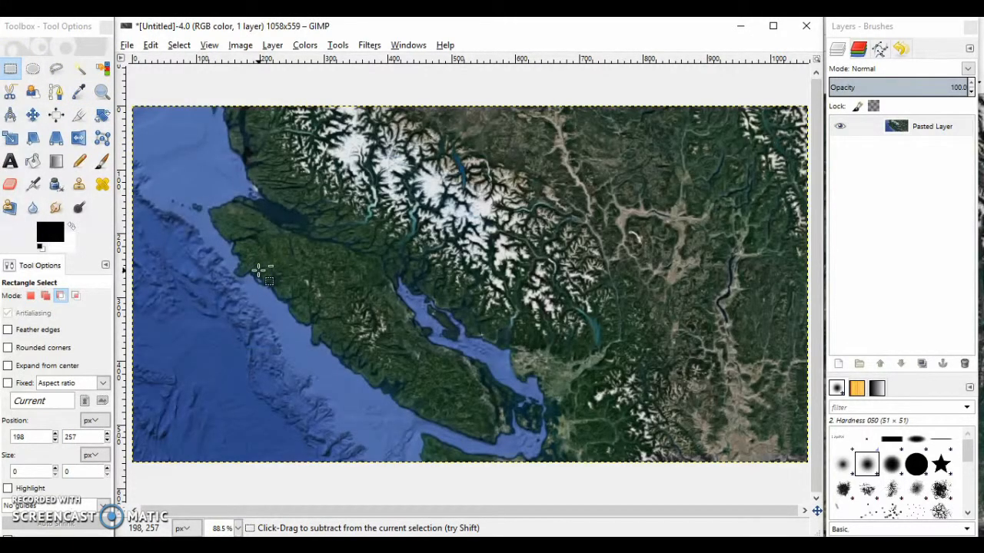
Add a transparent layer named Working On and rename the original satellite layer Backup
{"action": "left_click", "coordinate": [274, 46]}
{"action": "left_click", "coordinate": [292, 62]}
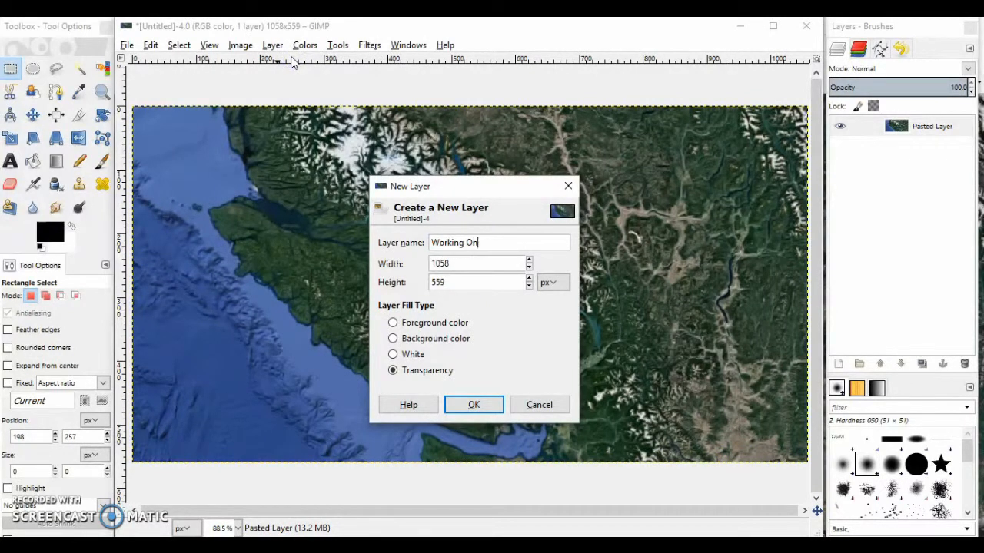
{"action": "type", "text": "Working On"}
{"action": "key", "text": "Return"}
{"action": "double_click", "coordinate": [932, 146]}
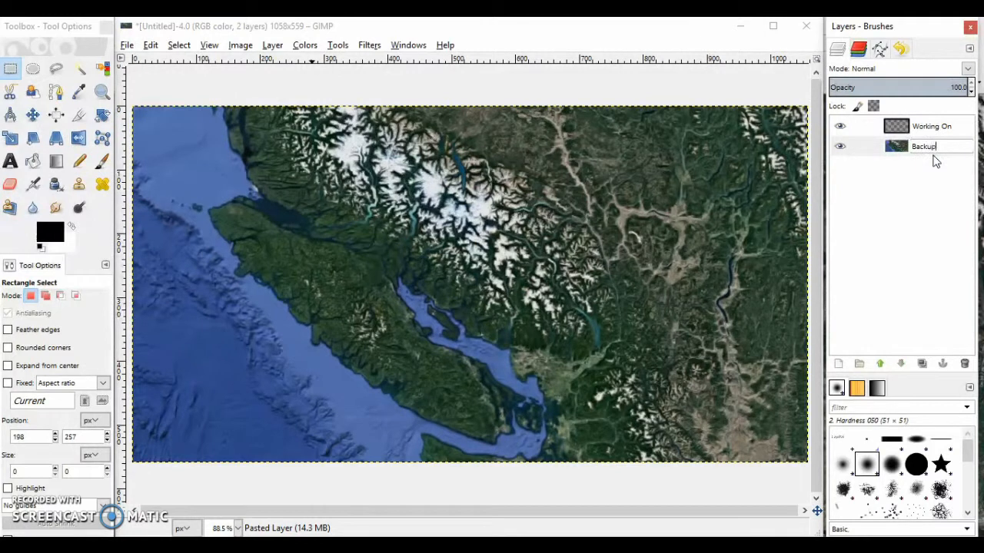
{"action": "type", "text": "Backup"}
{"action": "key", "text": "Return"}
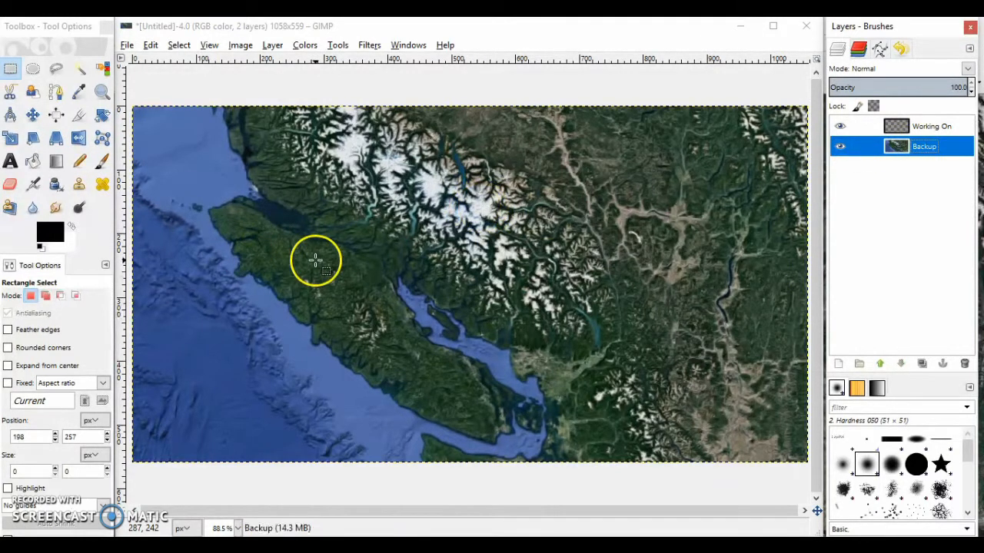
Copy the satellite image from the Backup layer and paste it into the Working On layer
{"action": "key", "text": "ctrl+c"}
{"action": "left_click", "coordinate": [932, 128]}
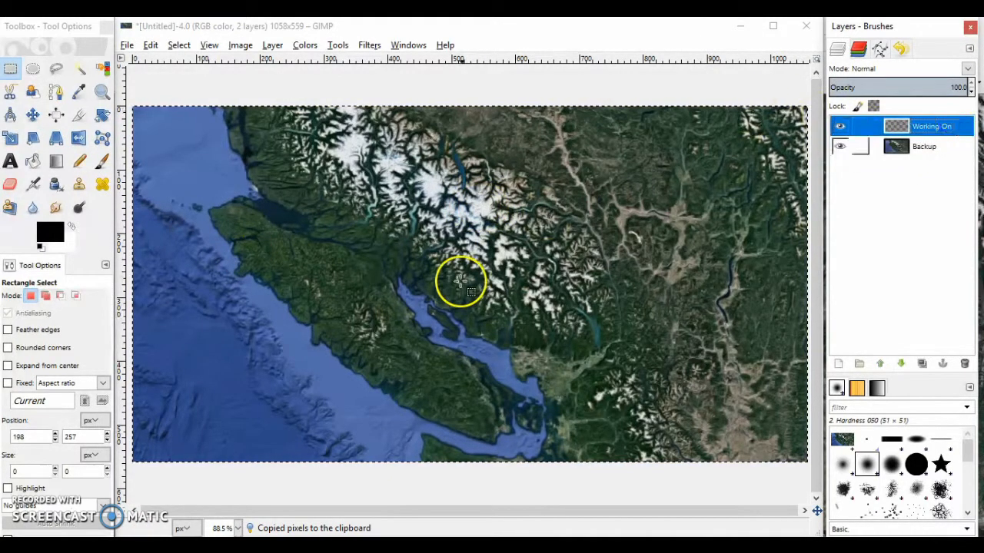
{"action": "key", "text": "ctrl+v"}
{"action": "left_click", "coordinate": [342, 93]}
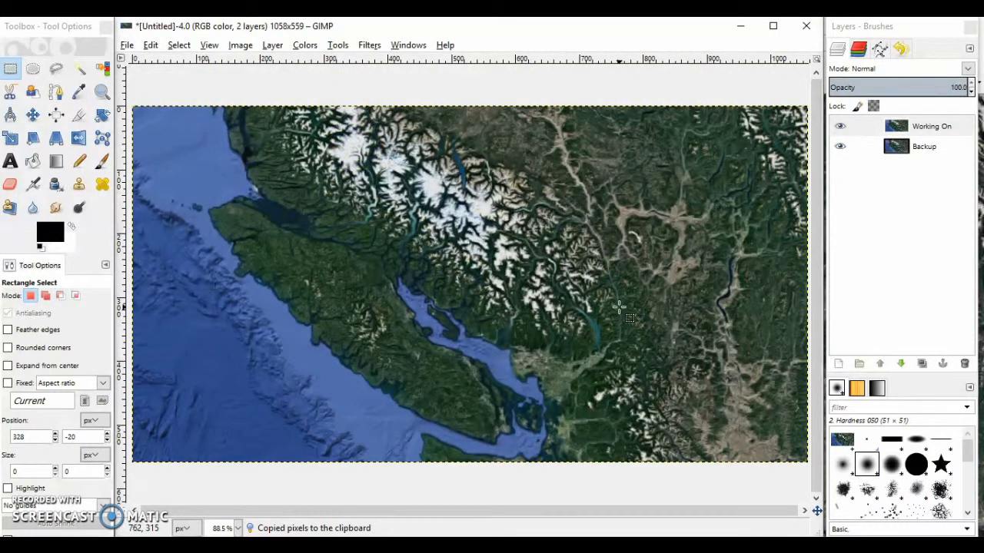
Desaturate the Working On layer to shades of grey
{"action": "left_click", "coordinate": [273, 44]}
{"action": "mouse_move", "coordinate": [305, 45]}
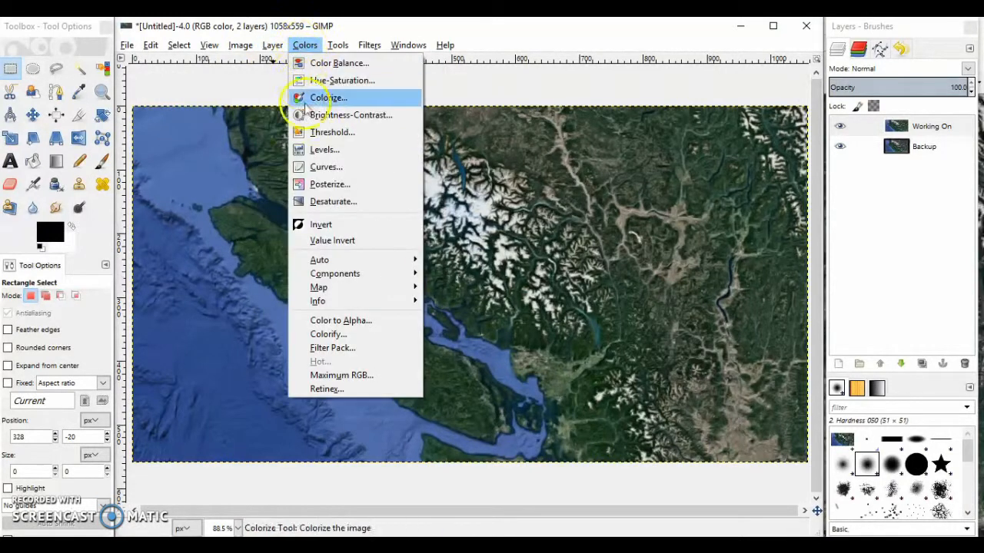
{"action": "left_click", "coordinate": [330, 201]}
{"action": "left_click", "coordinate": [386, 283]}
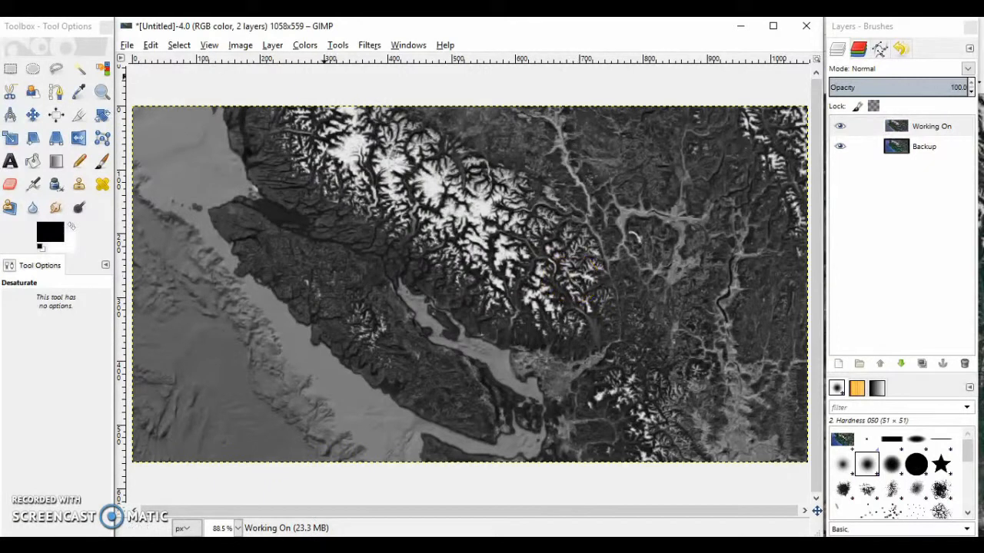
Turn white into transparency on the Working On layer with Color to Alpha
{"action": "left_click", "coordinate": [273, 46]}
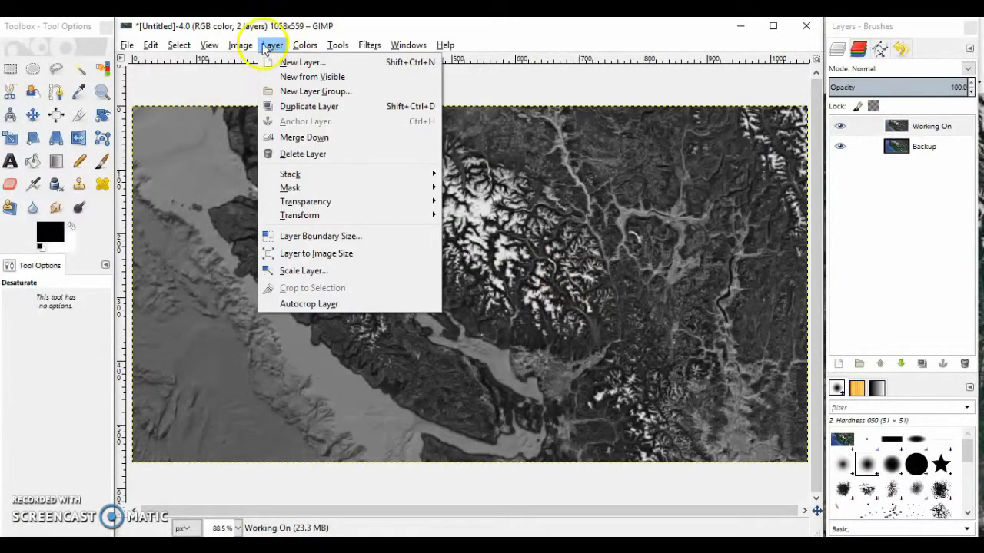
{"action": "left_click", "coordinate": [273, 44]}
{"action": "left_click", "coordinate": [273, 45]}
{"action": "mouse_move", "coordinate": [375, 204]}
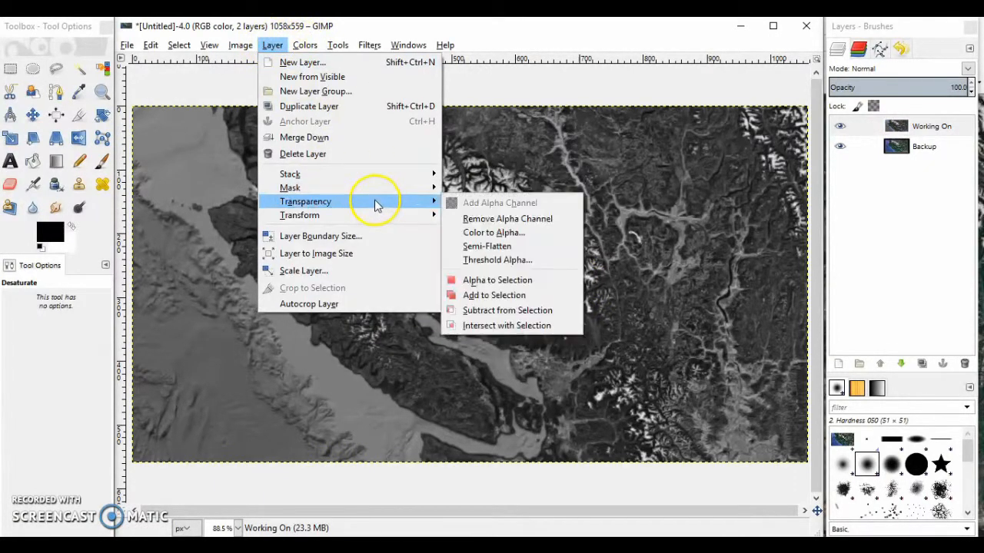
{"action": "left_click", "coordinate": [498, 232]}
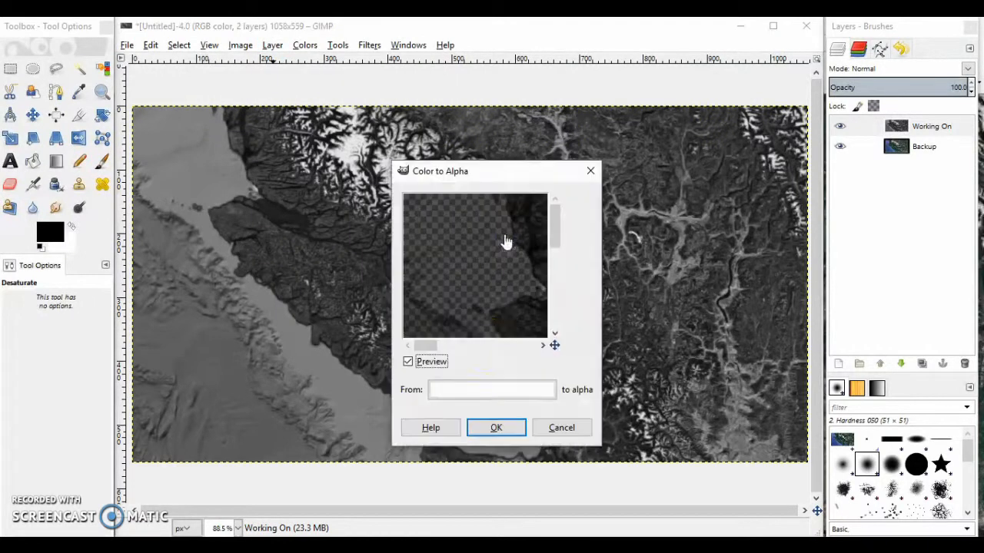
{"action": "left_click", "coordinate": [497, 428]}
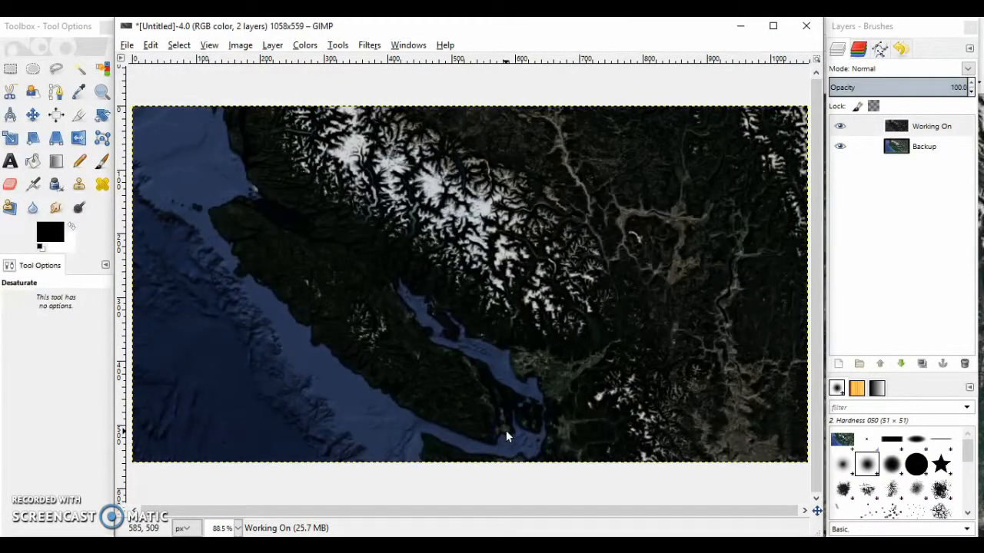
Hide the Backup layer and add a transparent layer named White directly beneath Working On
{"action": "left_click", "coordinate": [840, 146]}
{"action": "left_click", "coordinate": [272, 45]}
{"action": "left_click", "coordinate": [281, 62]}
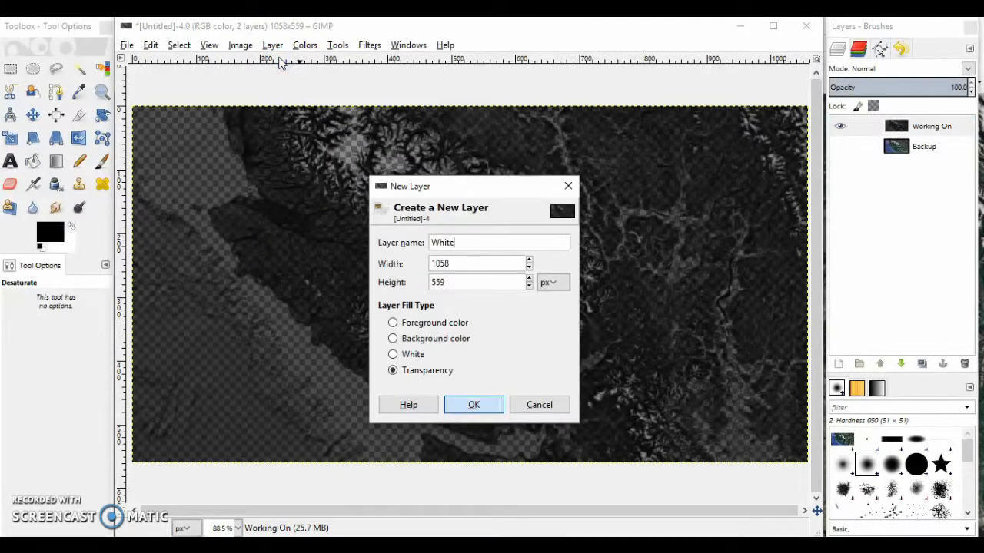
{"action": "type", "text": "White"}
{"action": "key", "text": "Return"}
{"action": "left_click_drag", "start_coordinate": [933, 131], "coordinate": [933, 162]}
Add a transparent layer named Colour between the Working On and White layers
{"action": "left_click", "coordinate": [273, 45]}
{"action": "left_click", "coordinate": [278, 61]}
{"action": "type", "text": "C"}
{"action": "key", "text": "Return"}
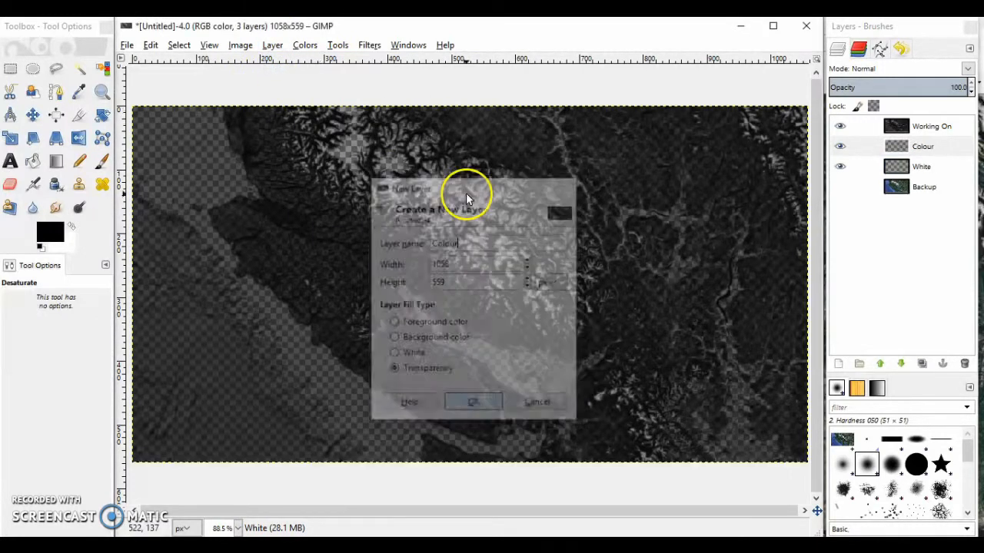
Bucket-fill the White layer with white and restore black as the foreground colour
{"action": "left_click", "coordinate": [926, 166]}
{"action": "left_click", "coordinate": [73, 227]}
{"action": "left_click", "coordinate": [33, 161]}
{"action": "left_click", "coordinate": [181, 197]}
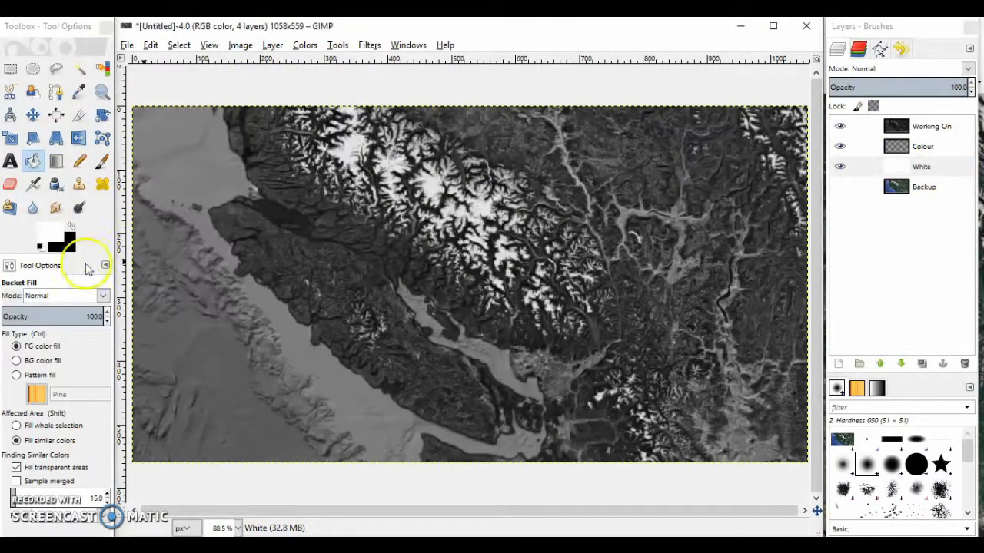
{"action": "left_click", "coordinate": [71, 226]}
Make the Colour layer active and choose the Paintbrush with a bright blue foreground colour (3581ff)
{"action": "left_click", "coordinate": [924, 148]}
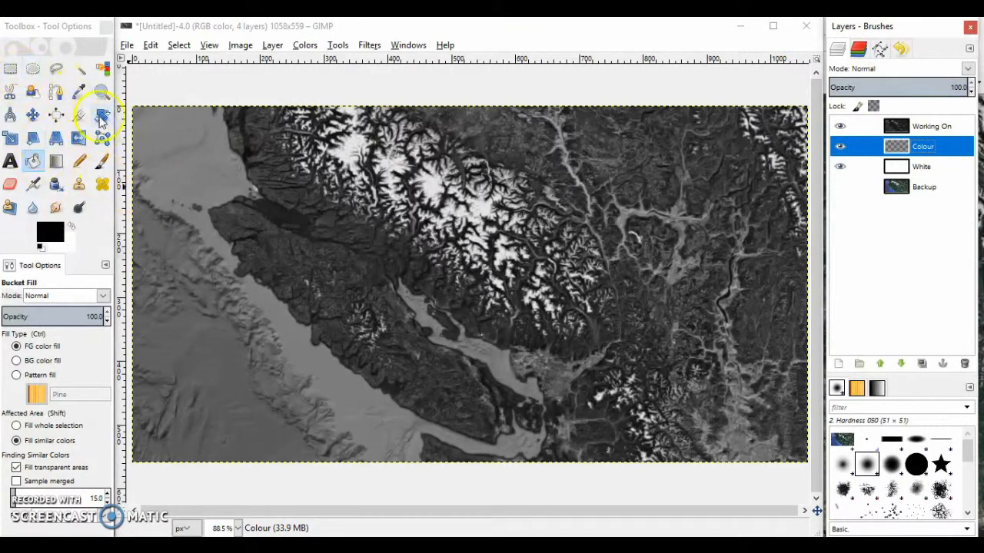
{"action": "left_click", "coordinate": [102, 161]}
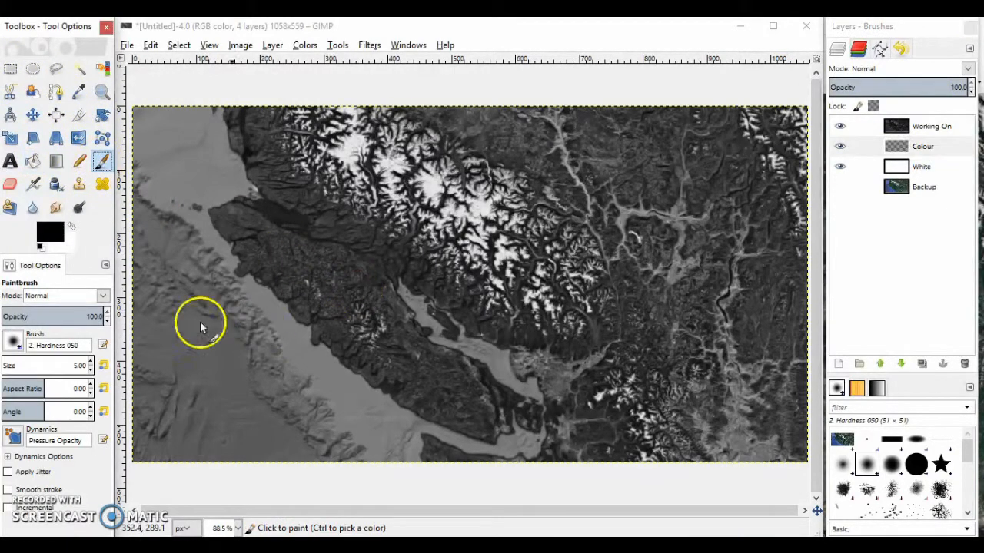
{"action": "left_click", "coordinate": [45, 239]}
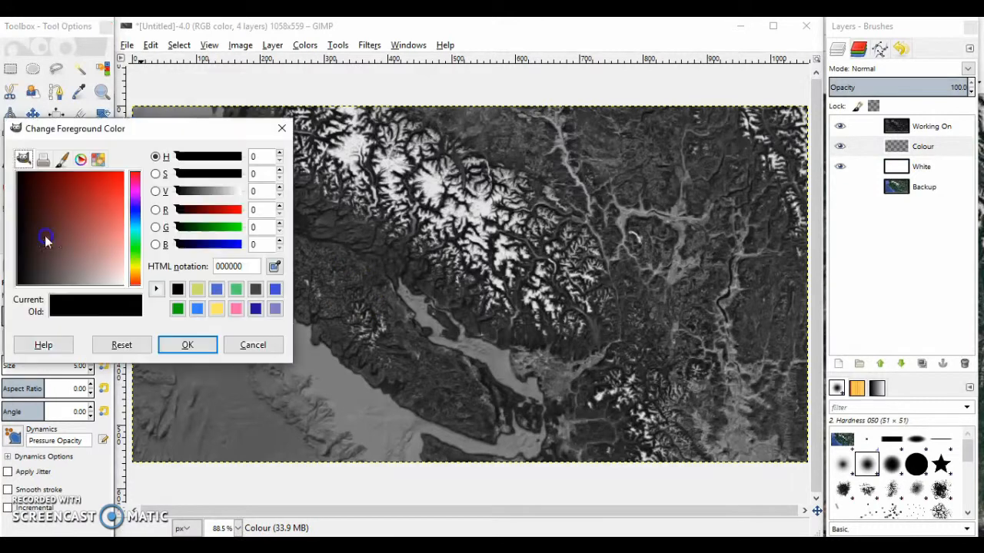
{"action": "left_click", "coordinate": [199, 309]}
{"action": "left_click", "coordinate": [198, 347]}
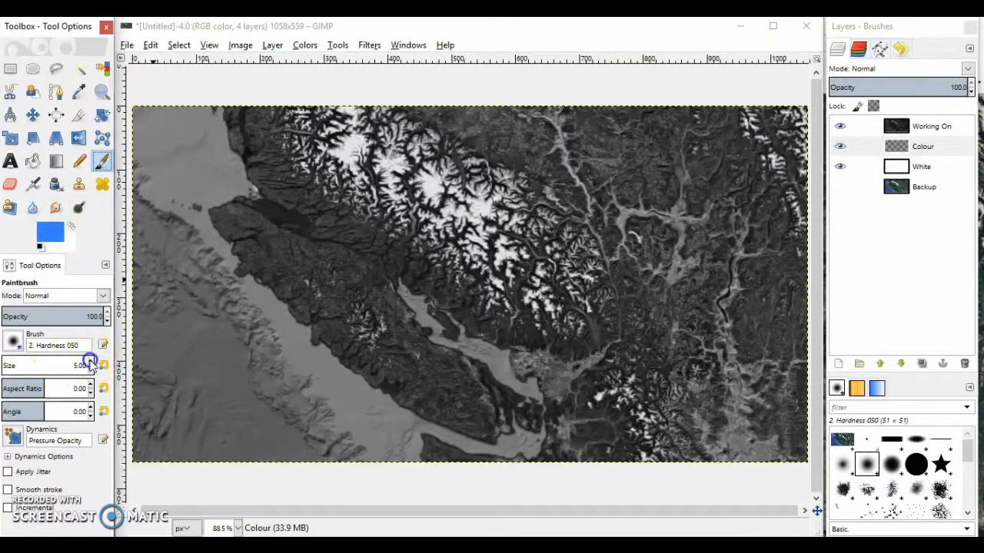
Paint the open ocean west of the island blue on the Colour layer, using the Pencil at size 58
{"action": "mouse_move", "coordinate": [266, 380]}
{"action": "left_mouse_down"}
{"action": "mouse_move", "coordinate": [220, 347]}
{"action": "mouse_move", "coordinate": [294, 422]}
{"action": "mouse_move", "coordinate": [214, 299]}
{"action": "left_mouse_up"}
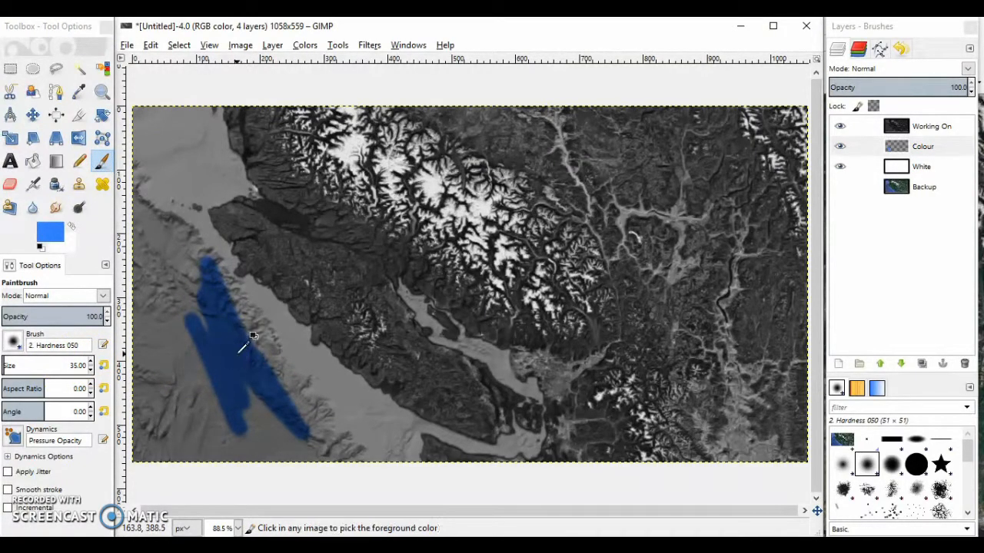
{"action": "key", "text": "ctrl+z"}
{"action": "left_click", "coordinate": [80, 162]}
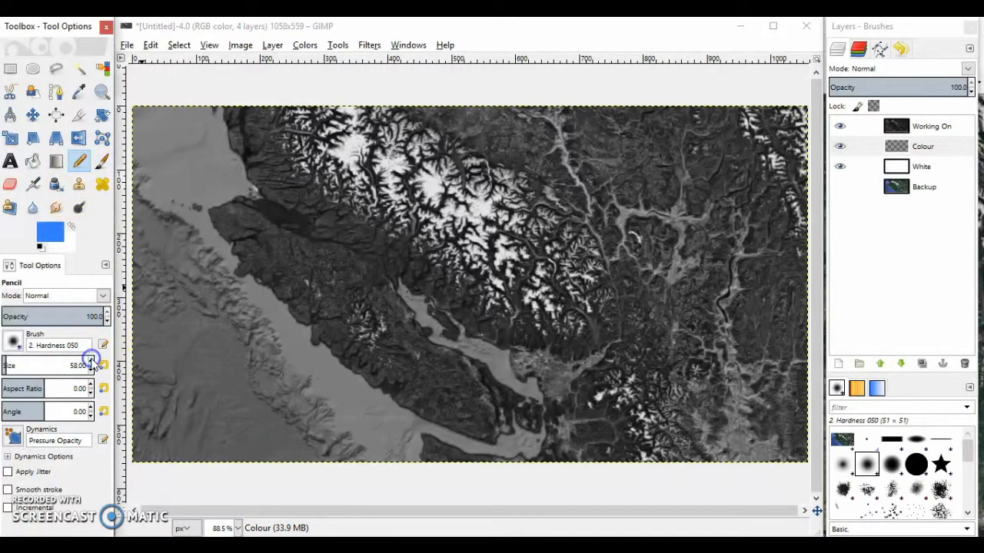
{"action": "mouse_move", "coordinate": [150, 196]}
{"action": "left_mouse_down"}
{"action": "mouse_move", "coordinate": [175, 289]}
{"action": "mouse_move", "coordinate": [194, 74]}
{"action": "mouse_move", "coordinate": [146, 324]}
{"action": "mouse_move", "coordinate": [219, 329]}
{"action": "mouse_move", "coordinate": [239, 413]}
{"action": "mouse_move", "coordinate": [148, 419]}
{"action": "mouse_move", "coordinate": [149, 389]}
{"action": "mouse_move", "coordinate": [271, 460]}
{"action": "mouse_move", "coordinate": [369, 413]}
{"action": "left_mouse_up"}
{"action": "mouse_move", "coordinate": [221, 259]}
{"action": "left_mouse_down"}
{"action": "mouse_move", "coordinate": [259, 334]}
{"action": "mouse_move", "coordinate": [303, 358]}
{"action": "mouse_move", "coordinate": [231, 180]}
{"action": "mouse_move", "coordinate": [159, 123]}
{"action": "left_mouse_up"}
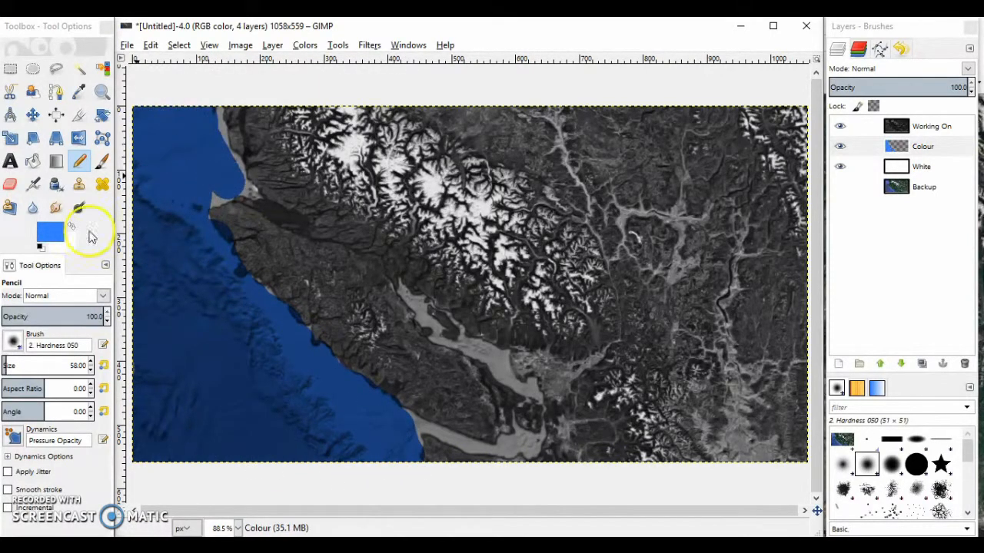
Reduce the Pencil to size 42 and paint the straits east and south of the island blue
{"action": "left_click", "coordinate": [91, 370]}
{"action": "left_click_drag", "start_coordinate": [405, 292], "coordinate": [406, 293]}
{"action": "mouse_move", "coordinate": [541, 435]}
{"action": "left_mouse_down"}
{"action": "mouse_move", "coordinate": [514, 425]}
{"action": "mouse_move", "coordinate": [508, 454]}
{"action": "mouse_move", "coordinate": [474, 443]}
{"action": "left_mouse_up"}
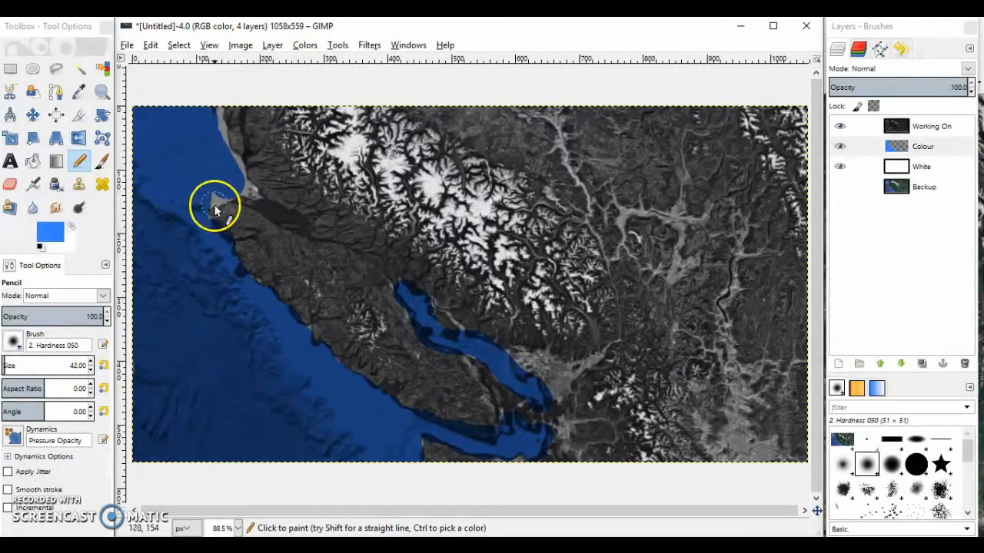
Set the foreground colour to mustard yellow (c6b83e)
{"action": "left_click", "coordinate": [50, 231]}
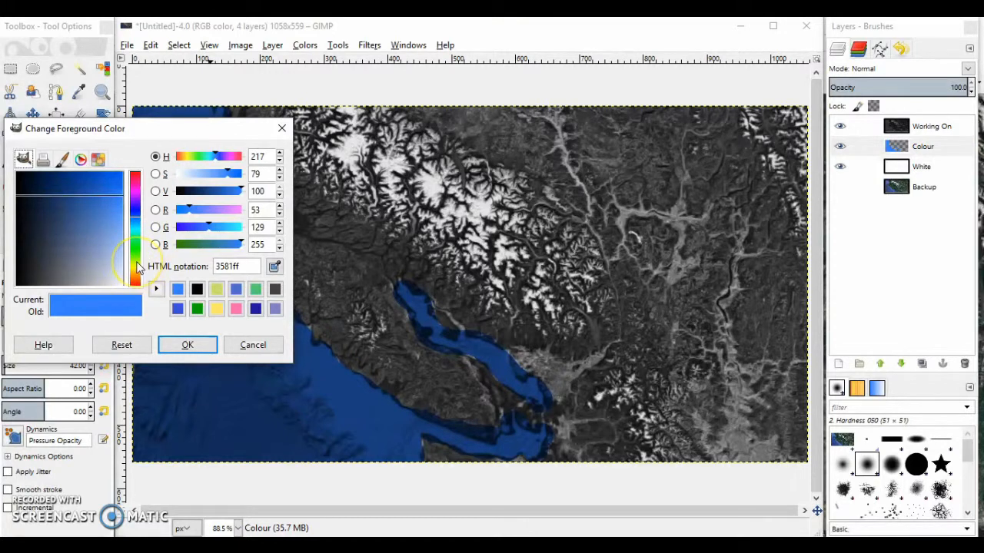
{"action": "left_click", "coordinate": [137, 262]}
{"action": "left_click", "coordinate": [80, 186]}
{"action": "left_click_drag", "start_coordinate": [85, 188], "coordinate": [100, 207]}
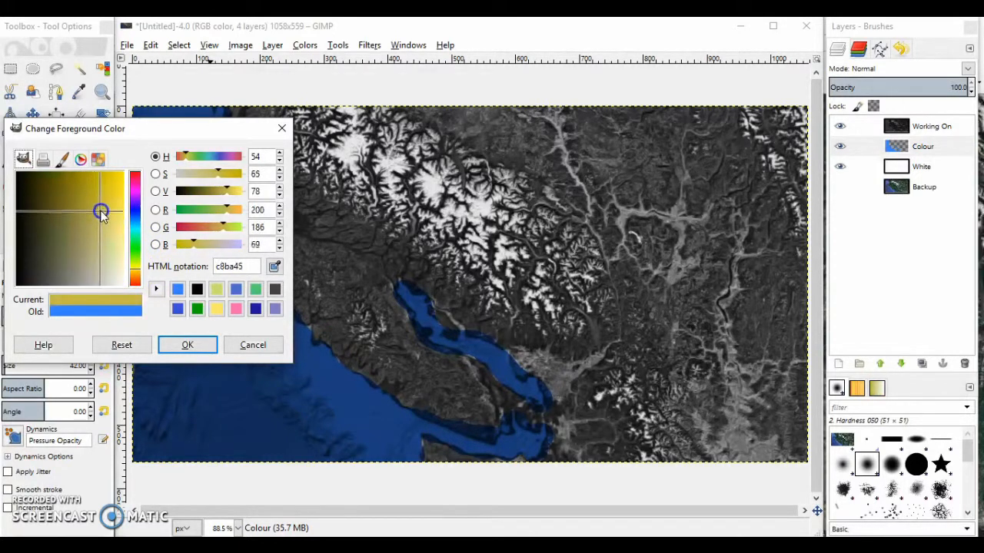
{"action": "left_click", "coordinate": [187, 344]}
Set the foreground colour to the medium green from the recently used colours
{"action": "left_click", "coordinate": [50, 231]}
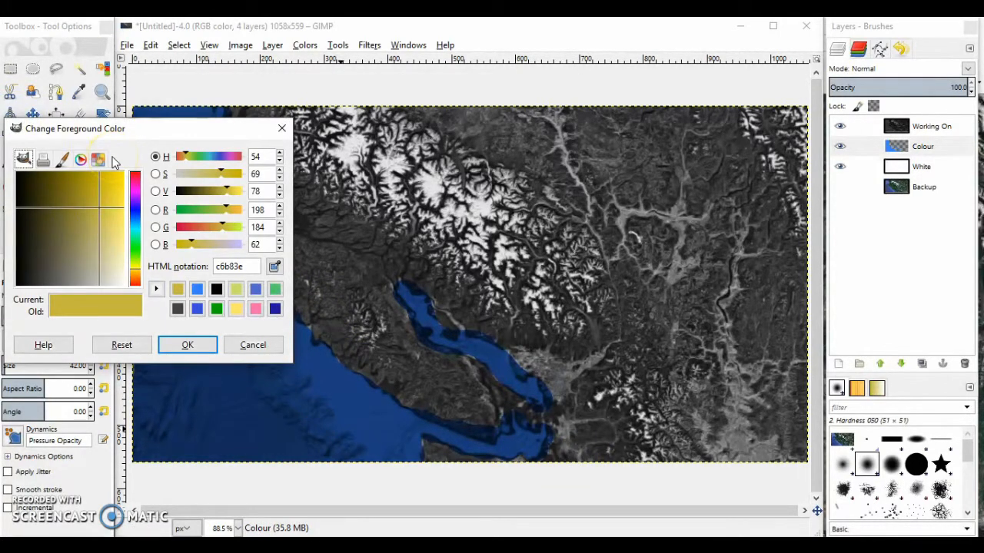
{"action": "left_click", "coordinate": [275, 289]}
{"action": "left_click", "coordinate": [187, 345]}
Paint a green band along the island's western coast from its northern tip to its southern end, using the Pencil at size 42
{"action": "mouse_move", "coordinate": [322, 309]}
{"action": "left_mouse_down"}
{"action": "mouse_move", "coordinate": [239, 237]}
{"action": "mouse_move", "coordinate": [235, 217]}
{"action": "left_mouse_up"}
{"action": "key", "text": "ctrl+z"}
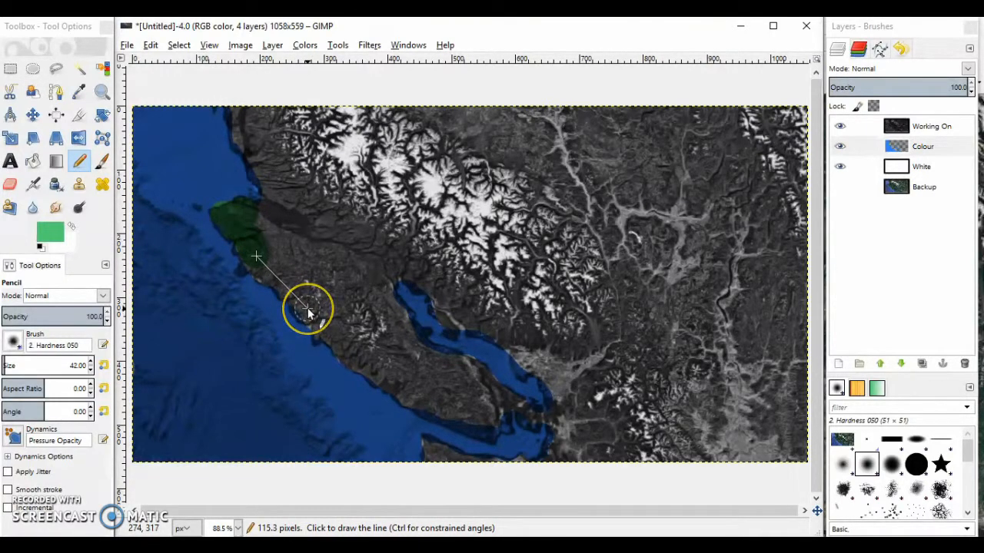
{"action": "left_click", "coordinate": [259, 267]}
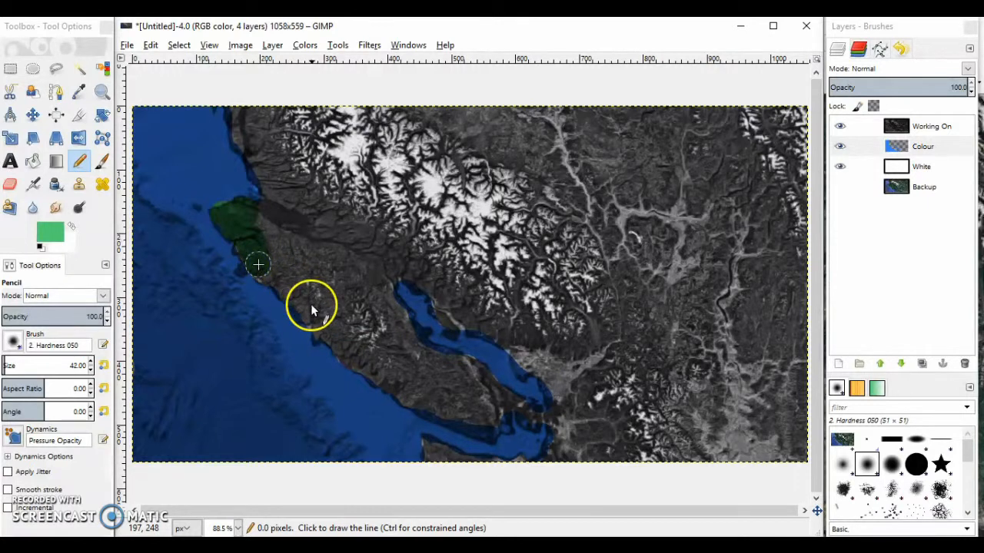
{"action": "left_click", "coordinate": [339, 338], "text": "shift"}
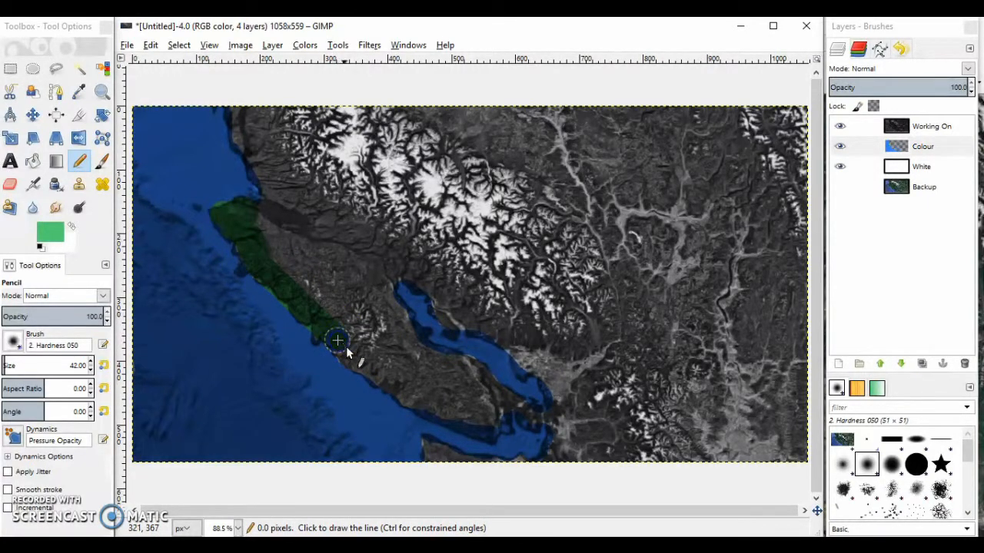
{"action": "left_click", "coordinate": [432, 412], "text": "shift"}
{"action": "left_click", "coordinate": [496, 415], "text": "shift"}
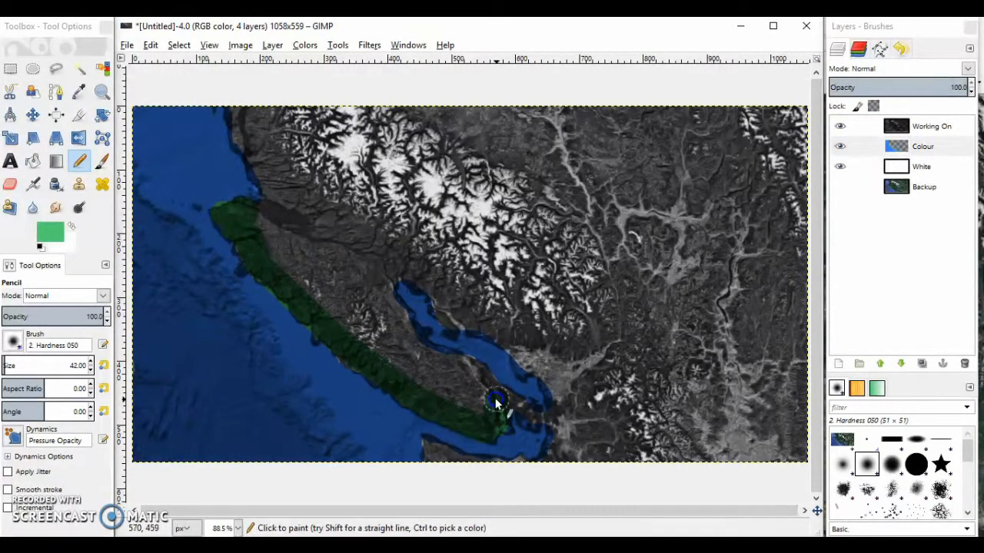
Paint a green band up the island's eastern coast and around the strait's northern end onto the mainland with the size 42 Pencil
{"action": "left_click", "coordinate": [391, 312], "text": "shift"}
{"action": "left_click", "coordinate": [379, 281], "text": "shift"}
{"action": "left_click", "coordinate": [394, 242], "text": "shift"}
{"action": "left_click", "coordinate": [452, 298], "text": "shift"}
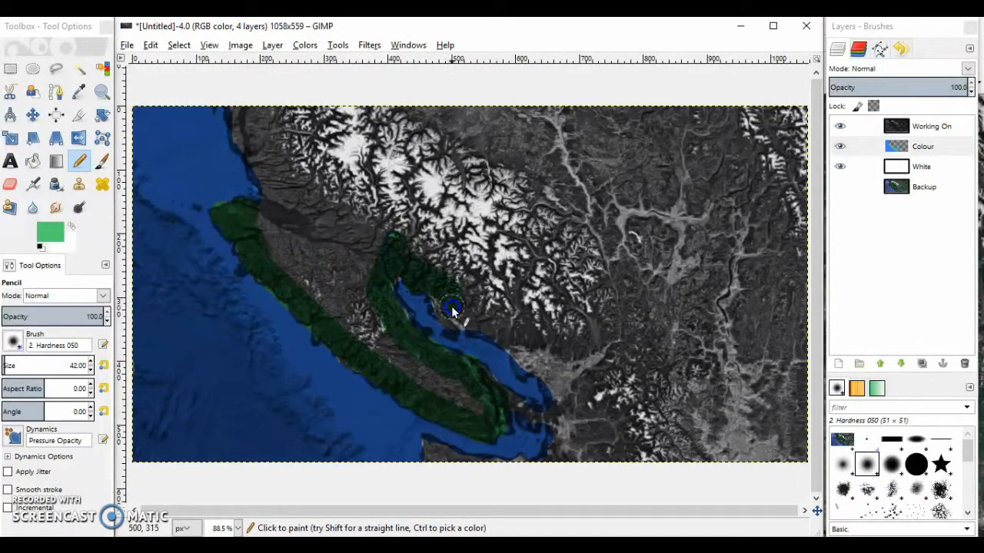
Outline the remaining mainland coast in green, down the strait's eastern shore to the southern edge and along the northern coastline
{"action": "left_click", "coordinate": [458, 327], "text": "shift"}
{"action": "left_click", "coordinate": [490, 327], "text": "shift"}
{"action": "left_click", "coordinate": [520, 343], "text": "shift"}
{"action": "left_click", "coordinate": [520, 368], "text": "shift"}
{"action": "left_click", "coordinate": [519, 345], "text": "shift"}
{"action": "left_click", "coordinate": [544, 364], "text": "shift"}
{"action": "left_click", "coordinate": [563, 444], "text": "shift"}
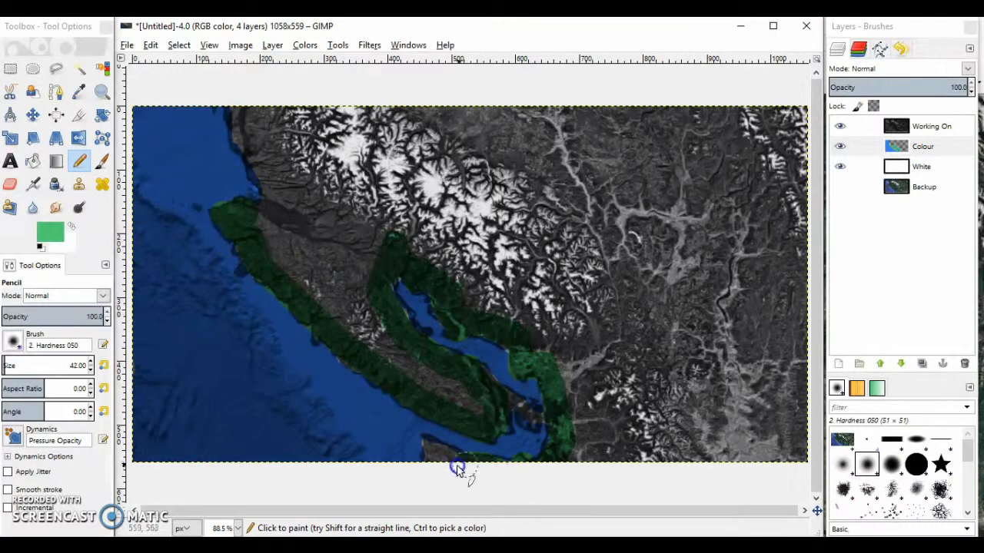
Bucket Fill the remaining unpainted island and mainland areas of the Colour layer with the green foreground colour
{"action": "left_click", "coordinate": [33, 160]}
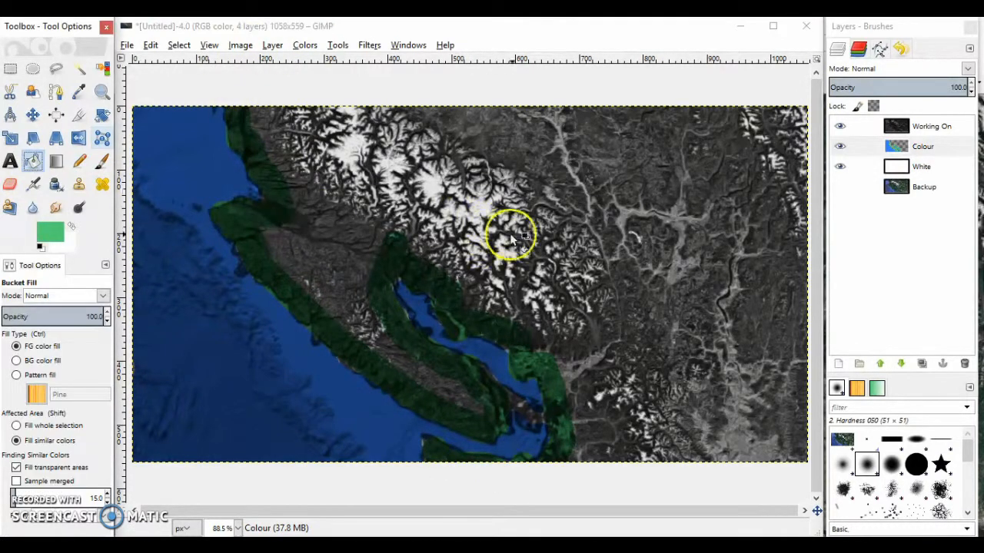
{"action": "left_click", "coordinate": [504, 236]}
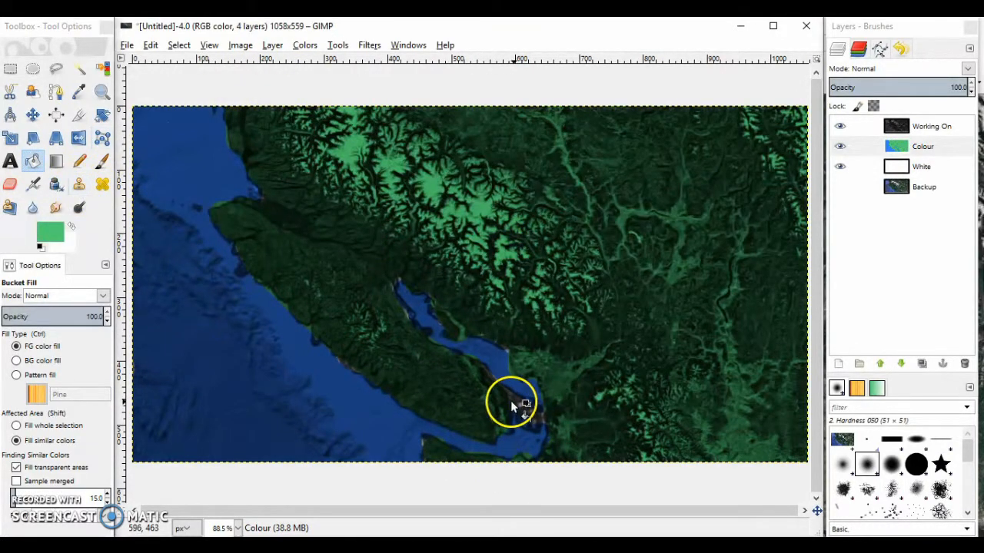
{"action": "left_click", "coordinate": [253, 395]}
Raise the brightness of the Working On layer with the Brightness-Contrast adjustment
{"action": "left_click", "coordinate": [10, 69]}
{"action": "left_click", "coordinate": [851, 163]}
{"action": "left_click", "coordinate": [940, 133]}
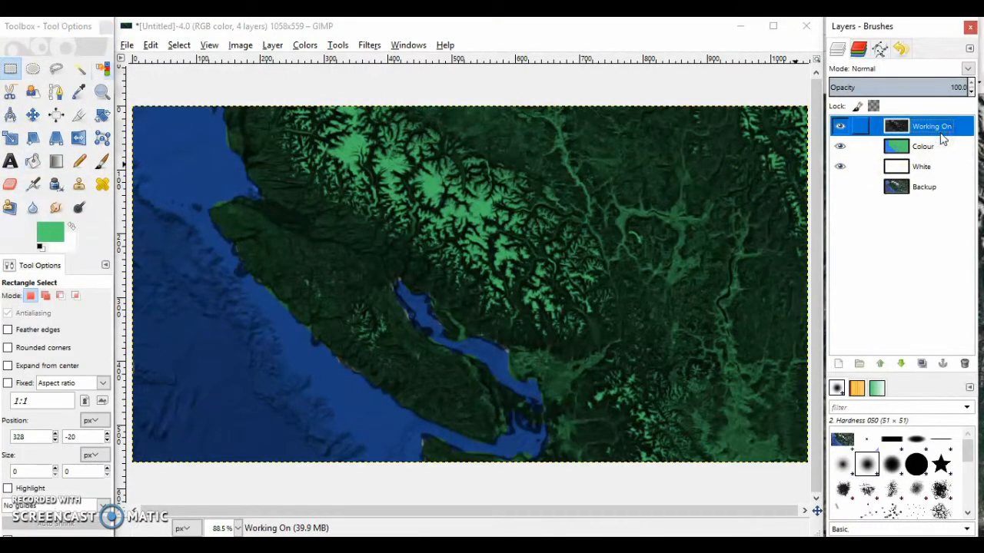
{"action": "left_click", "coordinate": [306, 46]}
{"action": "left_click", "coordinate": [331, 115]}
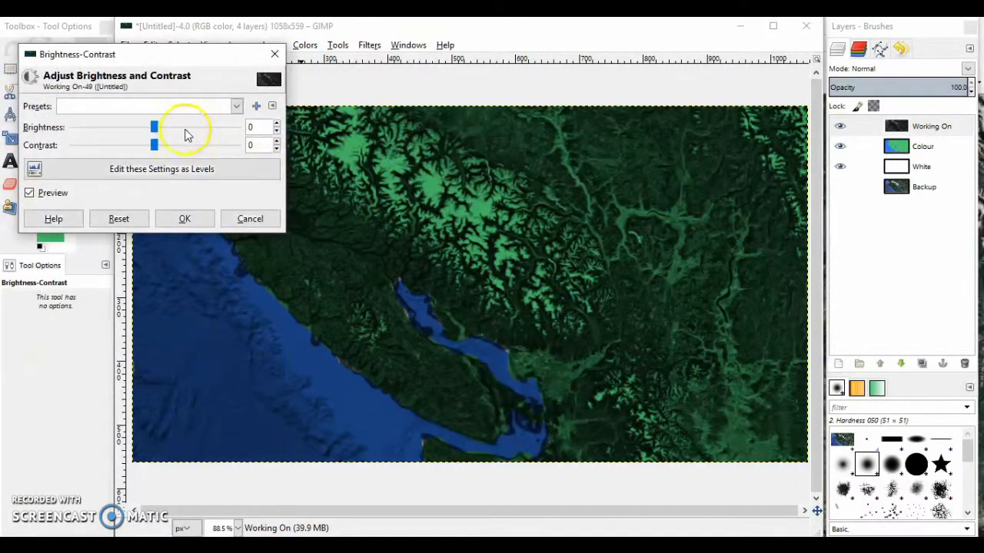
{"action": "left_click_drag", "start_coordinate": [213, 134], "coordinate": [211, 137]}
{"action": "left_click", "coordinate": [193, 216]}
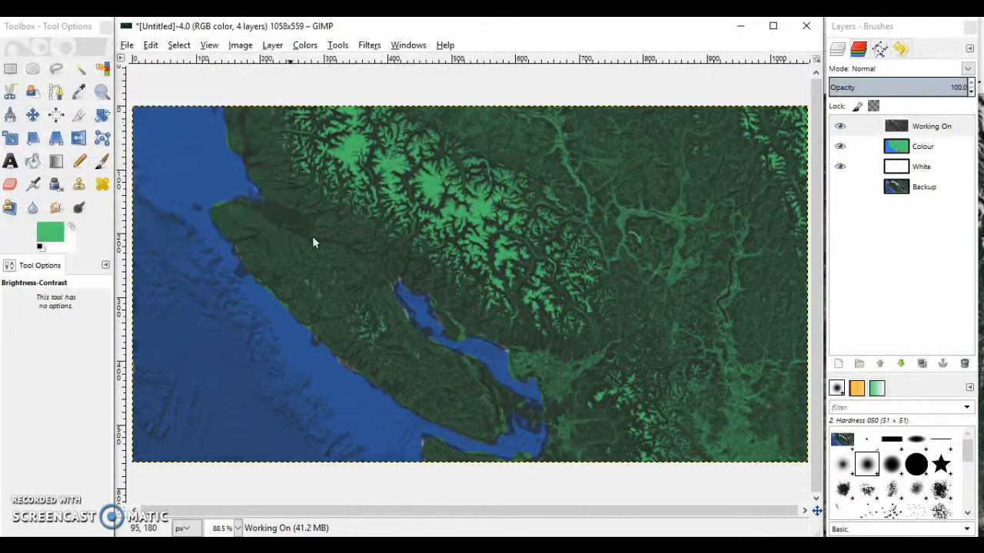
Add the full-colour satellite image as a new top layer named Working On 2, showing only it and the Backup layer
{"action": "left_click", "coordinate": [944, 129]}
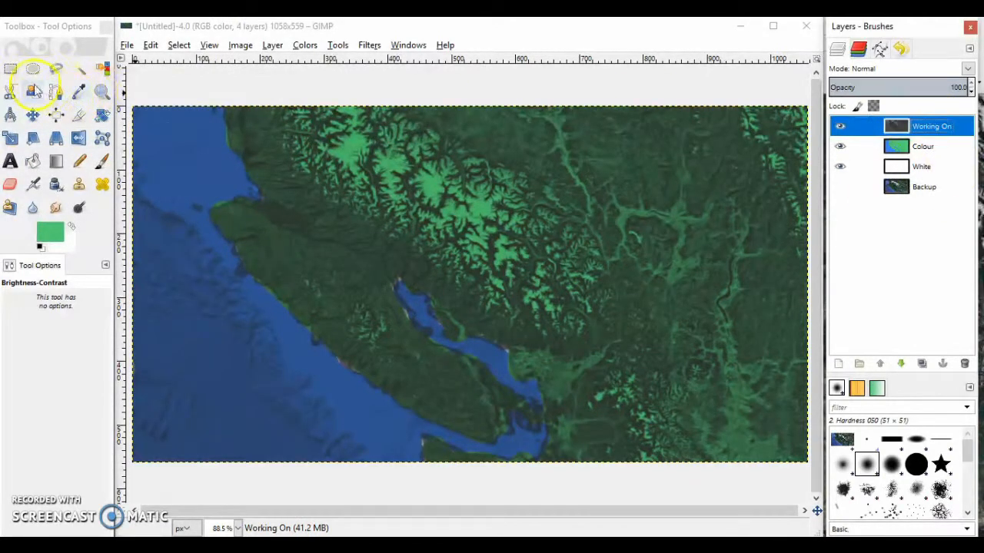
{"action": "left_click", "coordinate": [10, 69]}
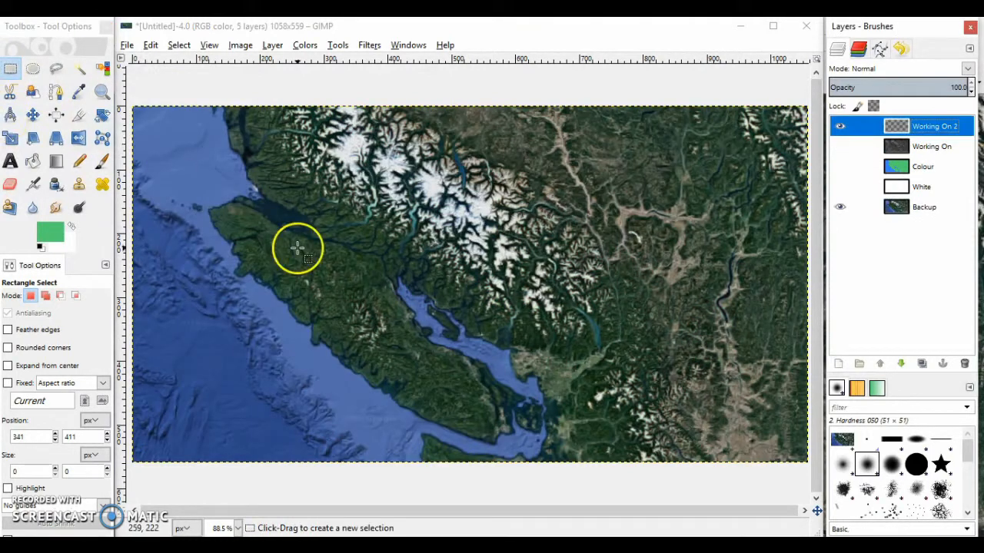
{"action": "key", "text": "ctrl+v"}
{"action": "left_click", "coordinate": [238, 93]}
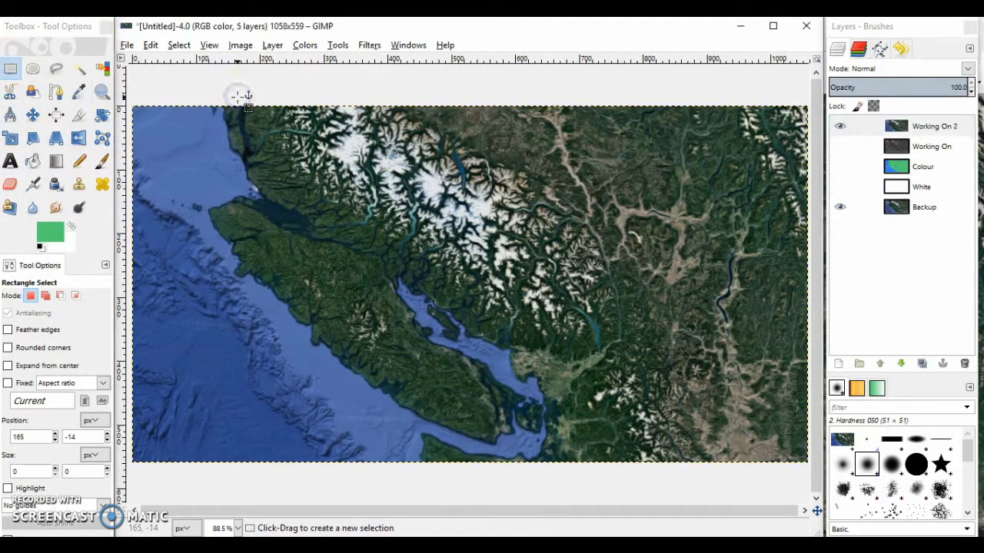
Apply the Edge edge-detection filter to the Working On 2 layer
{"action": "left_click", "coordinate": [369, 44]}
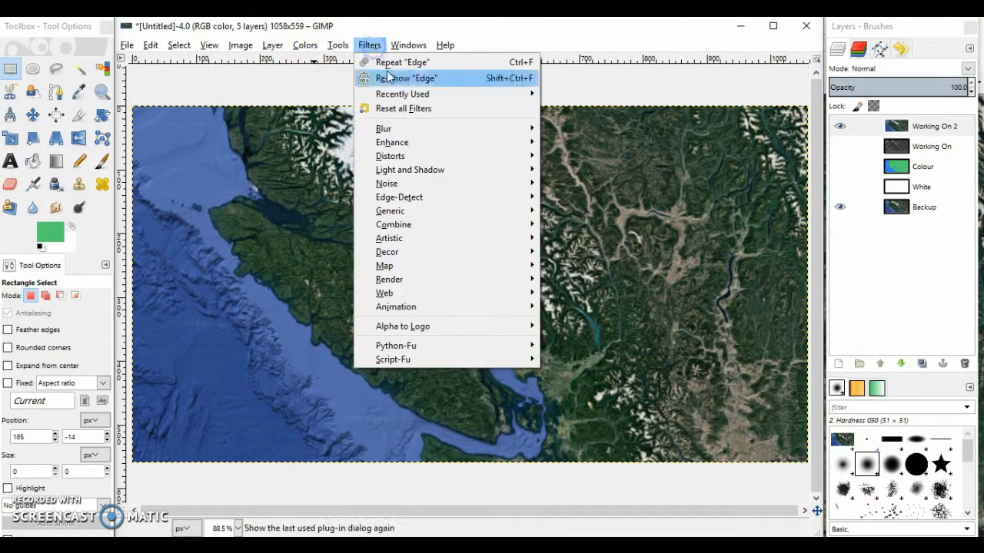
{"action": "mouse_move", "coordinate": [408, 206]}
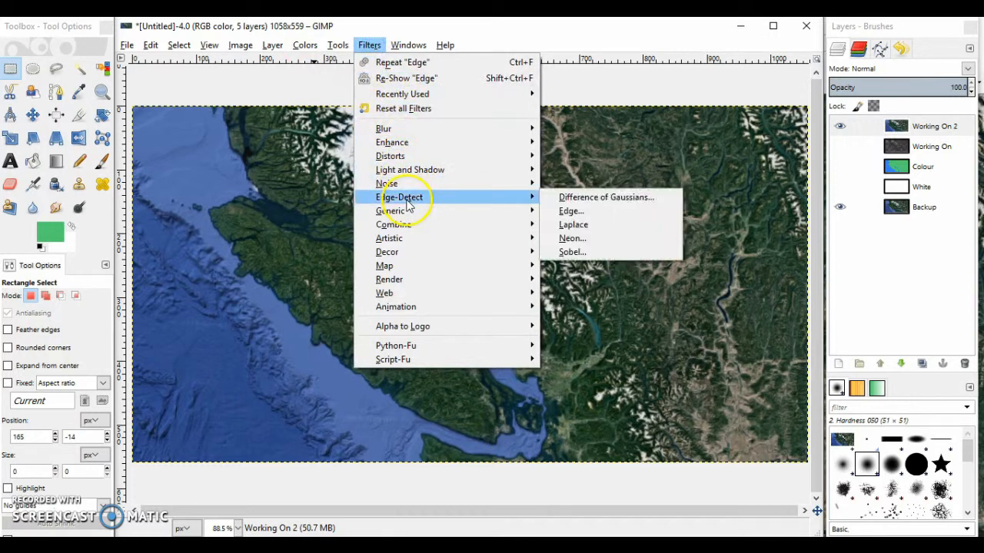
{"action": "left_click", "coordinate": [582, 212]}
{"action": "left_click", "coordinate": [586, 372]}
{"action": "left_click", "coordinate": [509, 452]}
{"action": "left_click", "coordinate": [507, 444]}
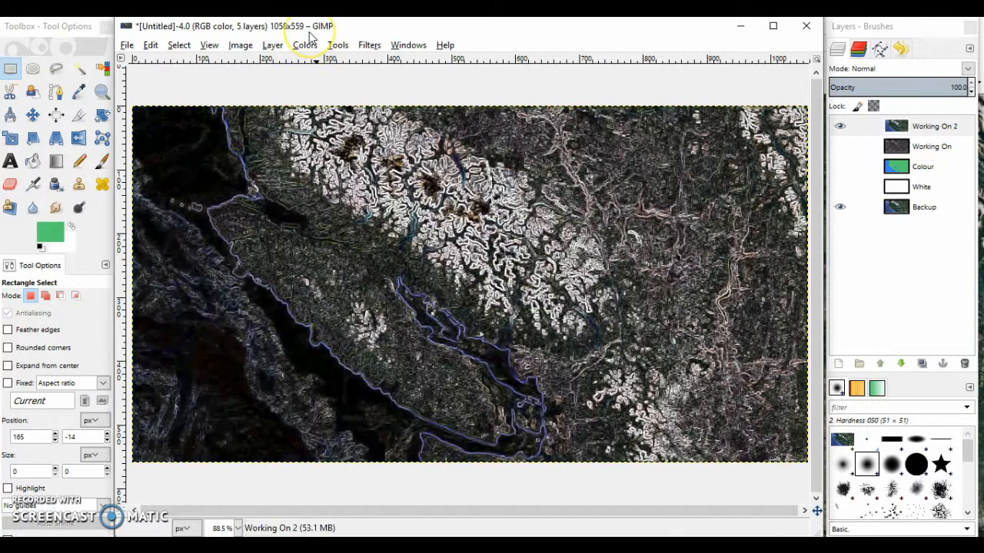
Invert the colours of the edge-detected Working On 2 layer
{"action": "left_click", "coordinate": [269, 45]}
{"action": "mouse_move", "coordinate": [303, 45]}
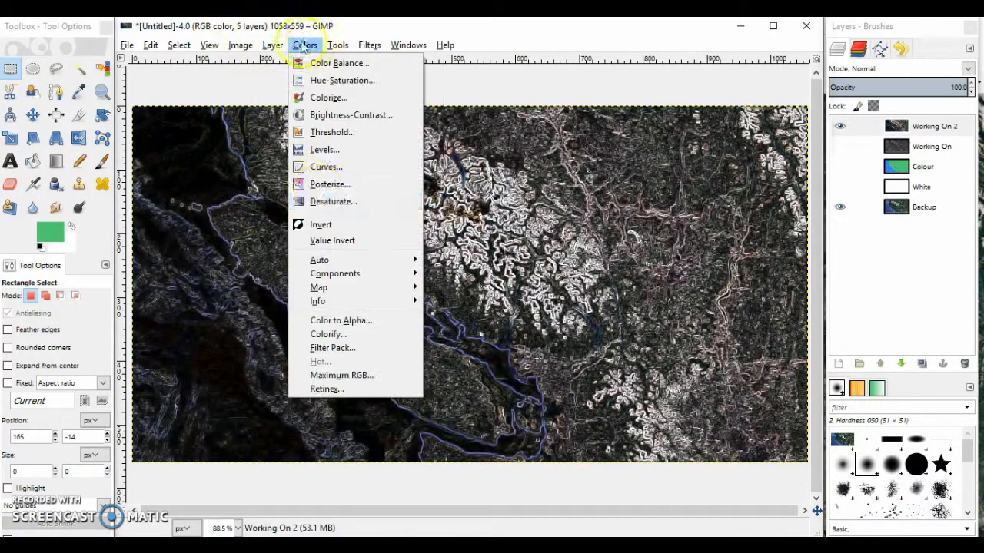
{"action": "left_click", "coordinate": [322, 223]}
{"action": "left_click", "coordinate": [10, 68]}
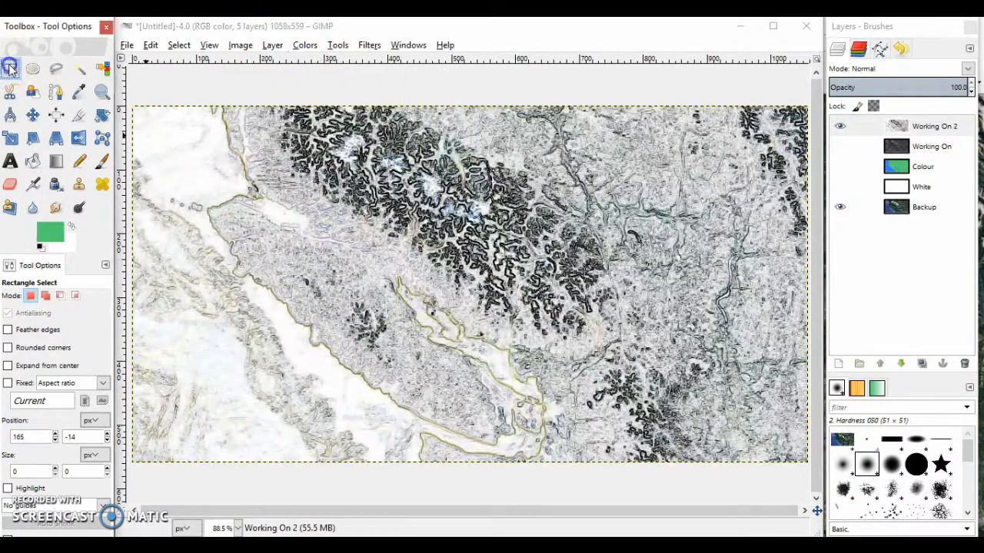
Turn the white areas of the Working On 2 layer transparent with Color to Alpha
{"action": "left_click", "coordinate": [271, 45]}
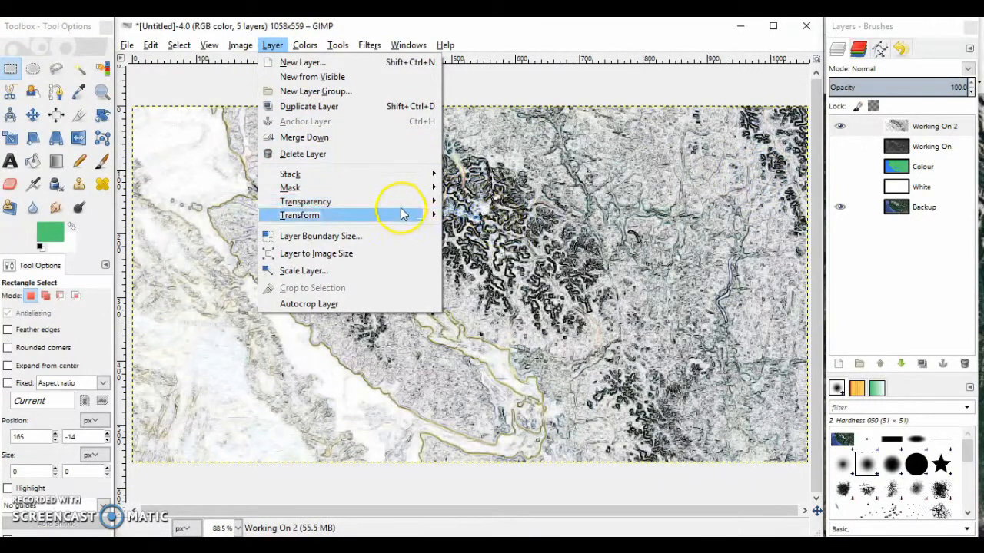
{"action": "mouse_move", "coordinate": [402, 203]}
{"action": "left_click", "coordinate": [513, 233]}
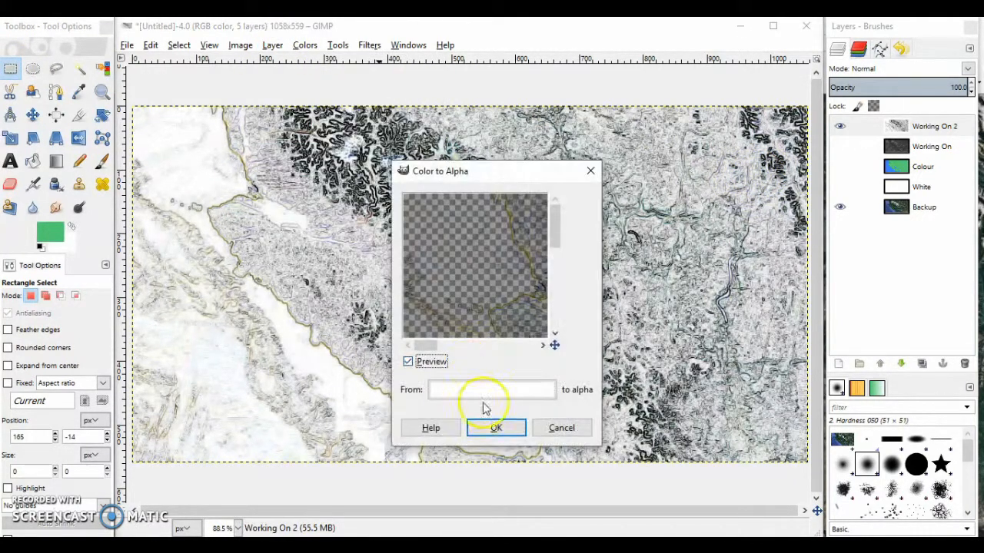
{"action": "left_click", "coordinate": [499, 427]}
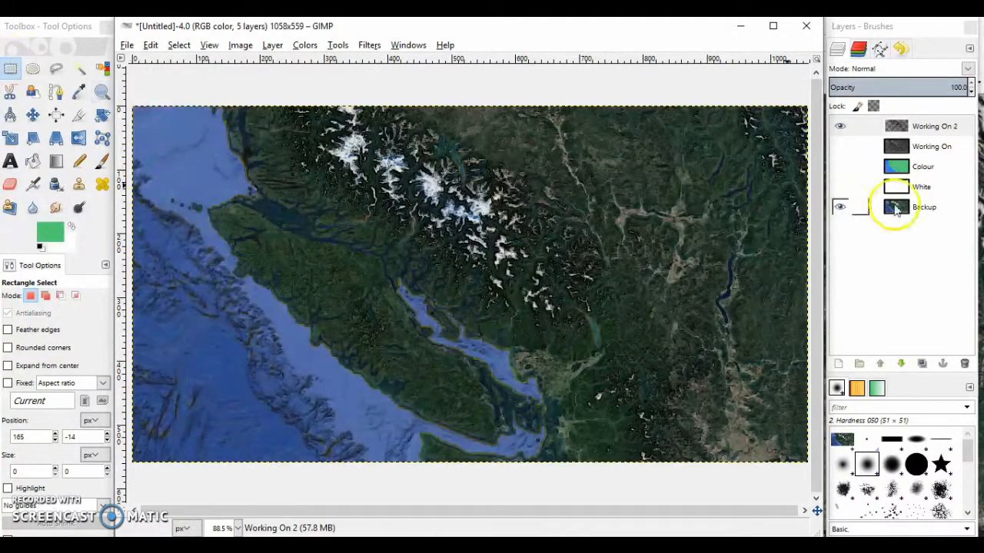
Hide the Backup layer and show the White and Colour layers beneath the line-art layer Working On 2
{"action": "left_click", "coordinate": [839, 187]}
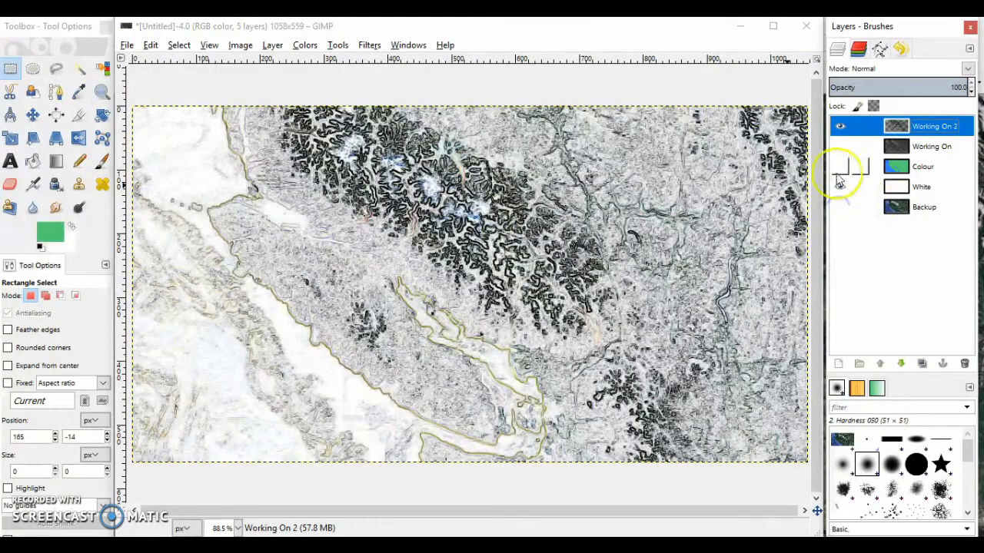
{"action": "left_click", "coordinate": [839, 167]}
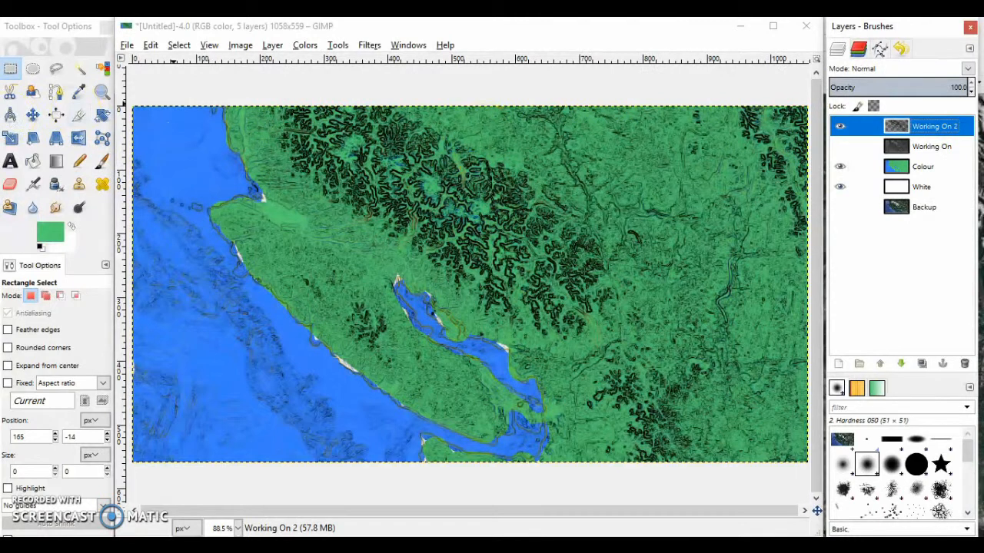
{"action": "left_click", "coordinate": [191, 333]}
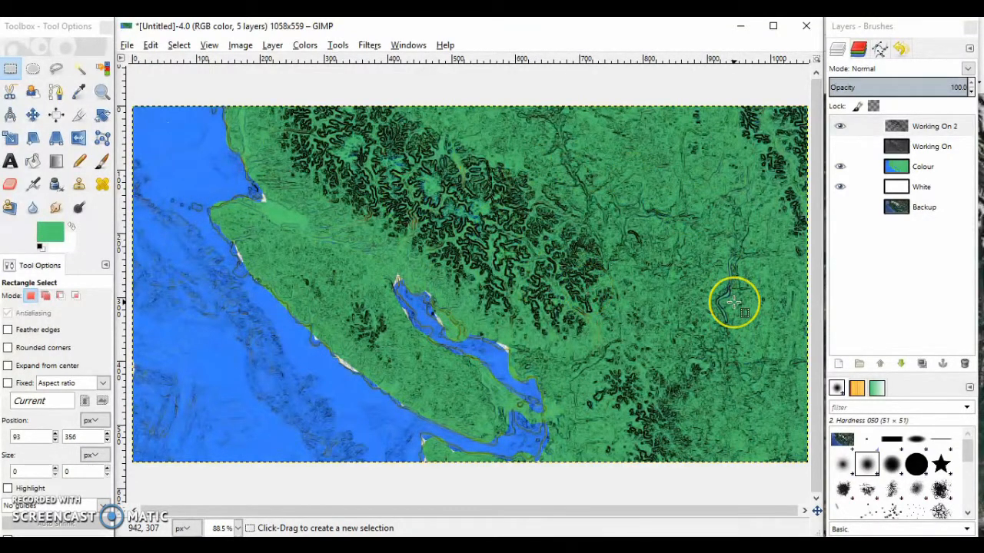
Hide the Colour and Working On 2 layers, then show and select the Working On layer over White
{"action": "left_click", "coordinate": [840, 166]}
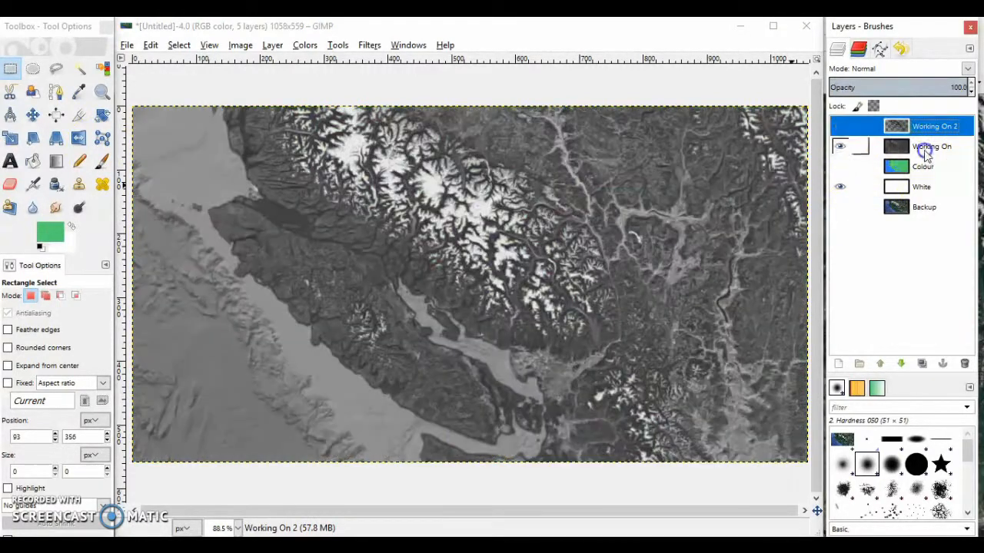
{"action": "left_click", "coordinate": [926, 151]}
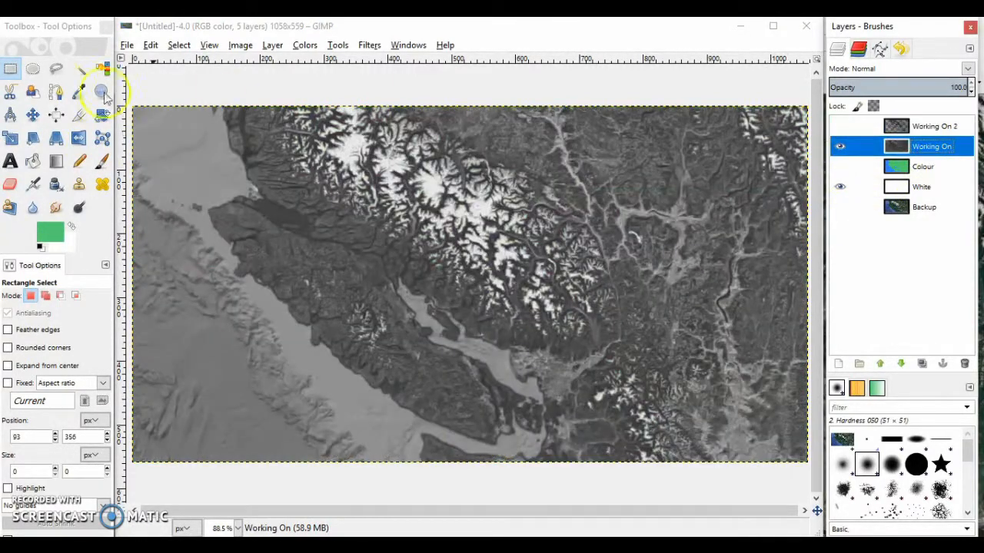
{"action": "left_click", "coordinate": [10, 68]}
{"action": "left_click", "coordinate": [347, 287]}
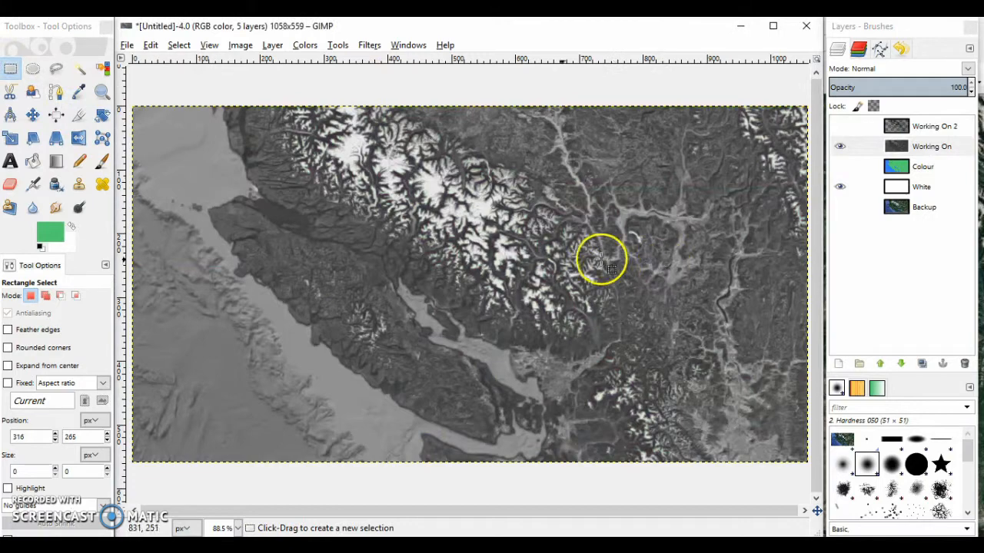
Switch to the browser and examine the fantasy map brush and icon sheets on cndajin.com and sclance.com
{"action": "left_click", "coordinate": [211, 545]}
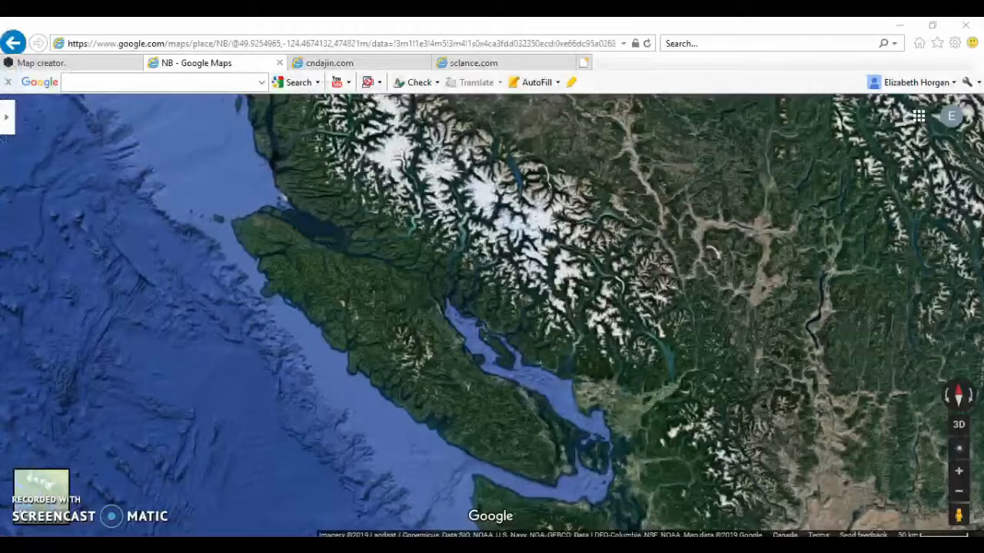
{"action": "left_click", "coordinate": [383, 61]}
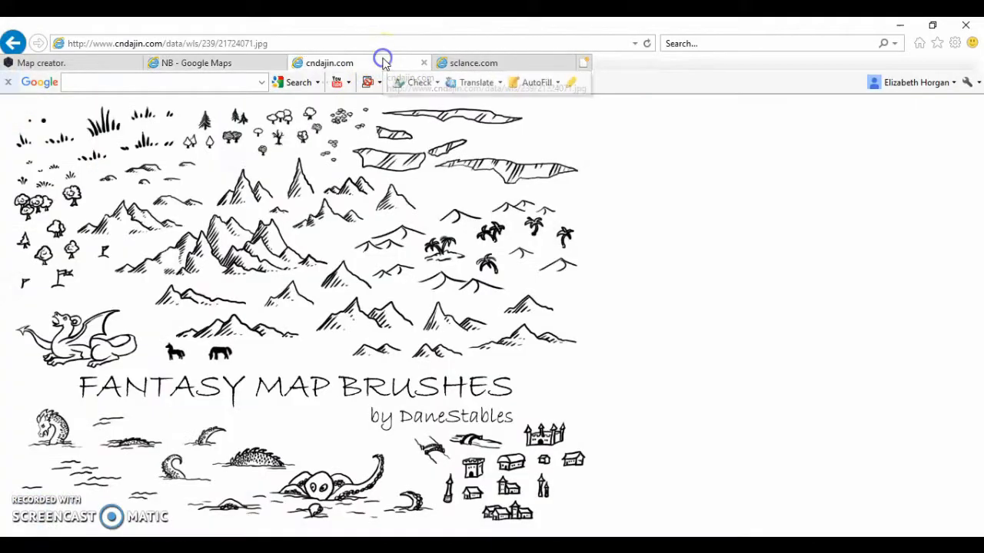
{"action": "left_click", "coordinate": [472, 64]}
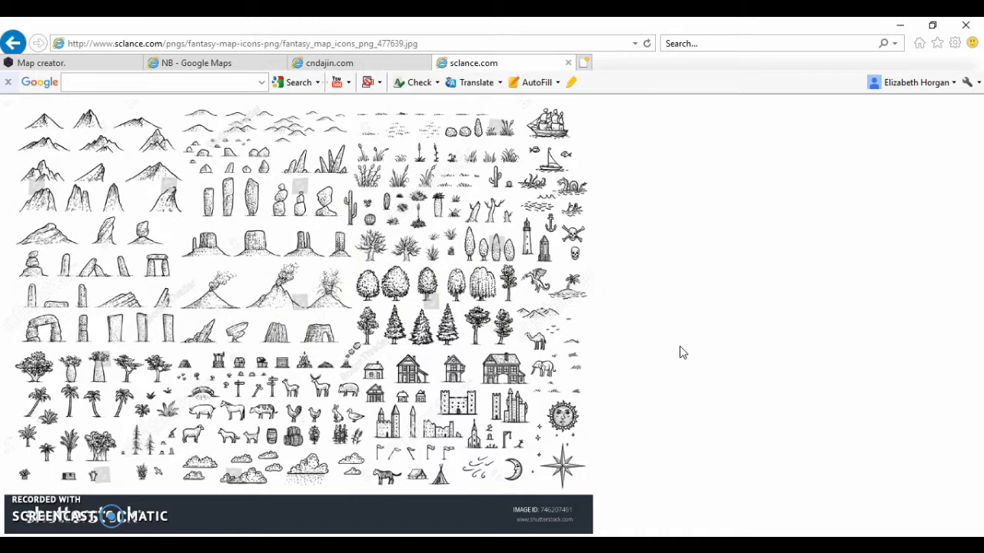
{"action": "left_click", "coordinate": [321, 63]}
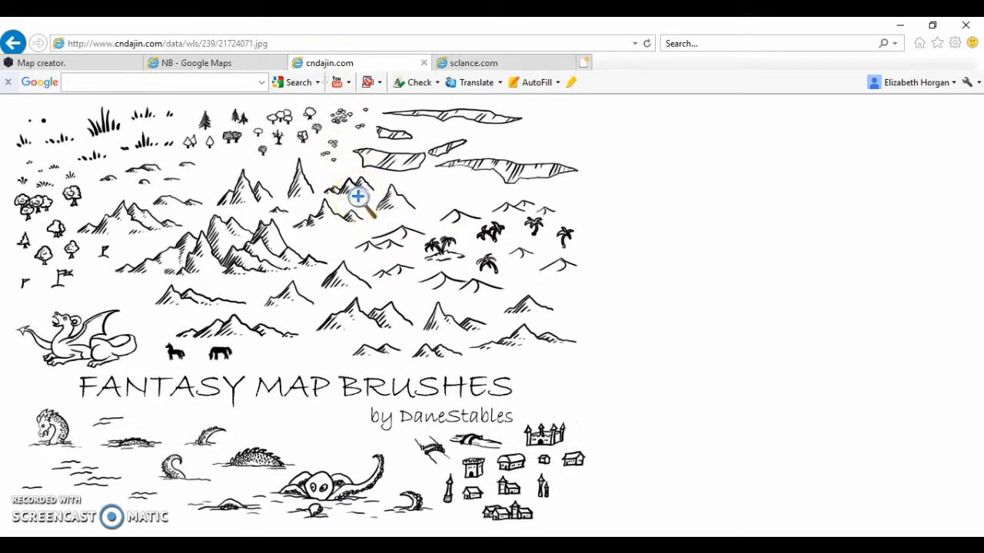
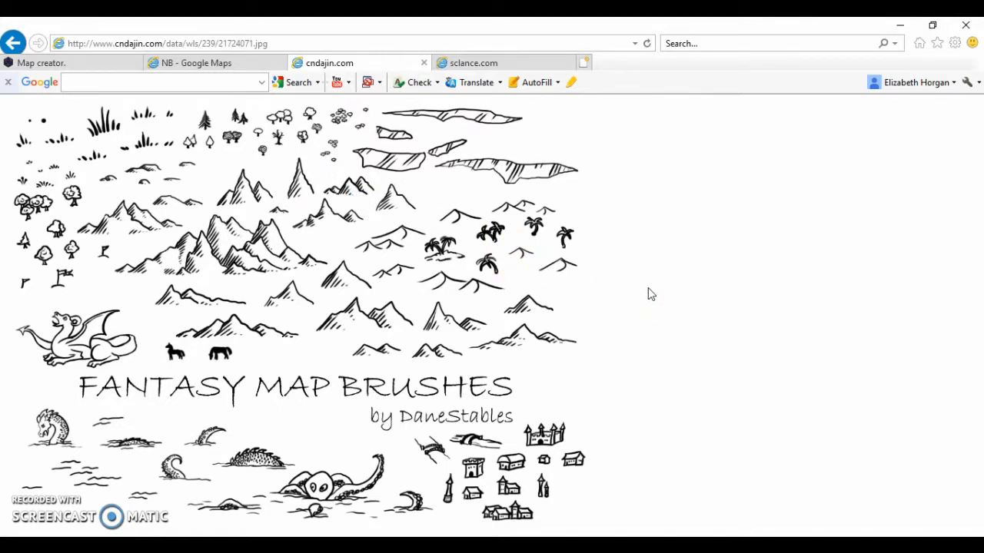
Copy the fantasy map brushes image from the web page and switch to GIMP
{"action": "right_click", "coordinate": [250, 215]}
{"action": "left_click", "coordinate": [313, 384]}
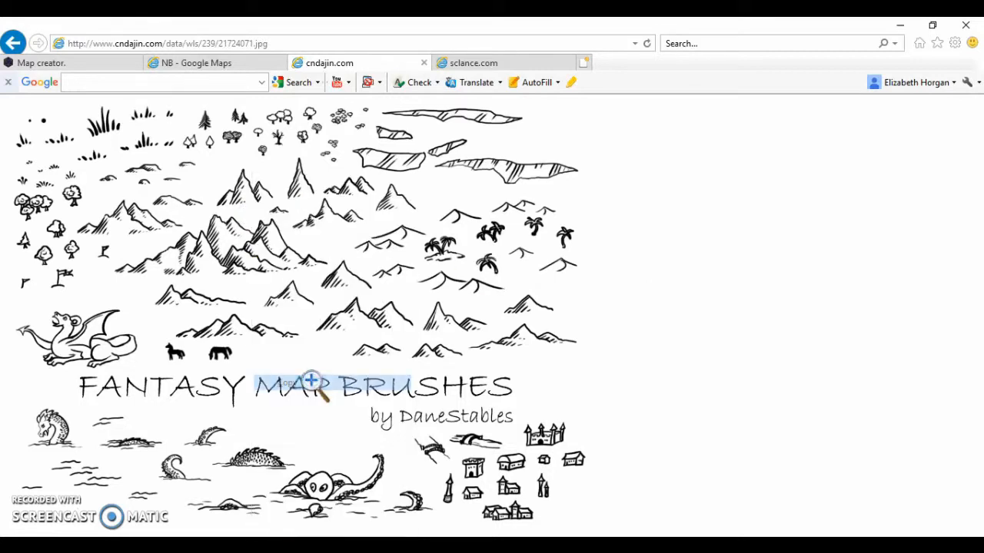
{"action": "key", "text": "alt+Tab"}
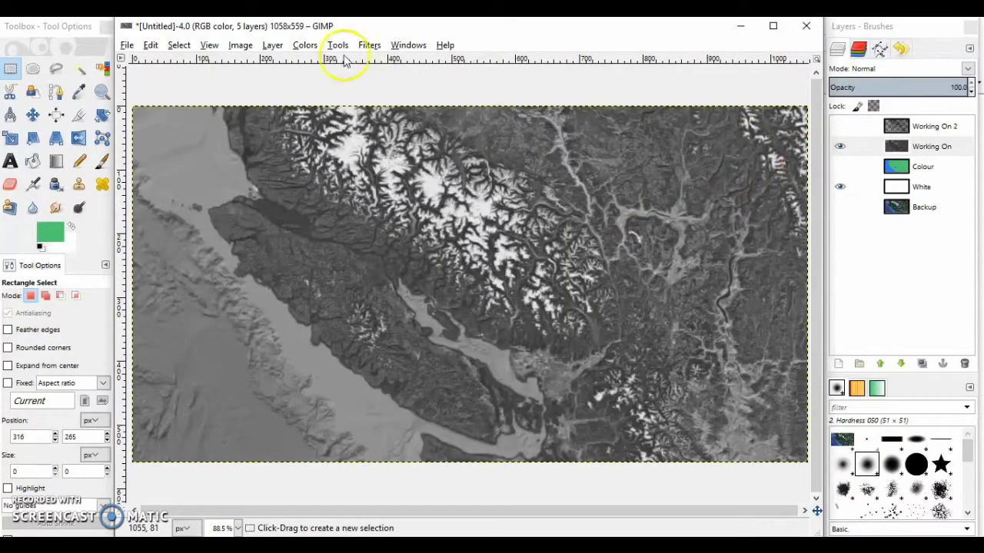
Create a new transparent layer named Icons at 1058 x 559 px above the Working On layer
{"action": "left_click", "coordinate": [303, 46]}
{"action": "mouse_move", "coordinate": [273, 46]}
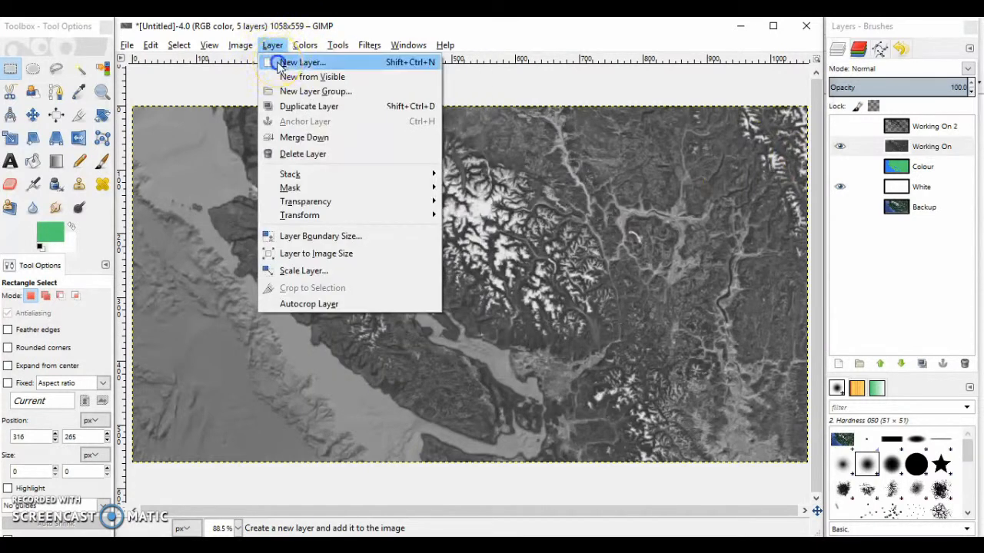
{"action": "left_click", "coordinate": [281, 63]}
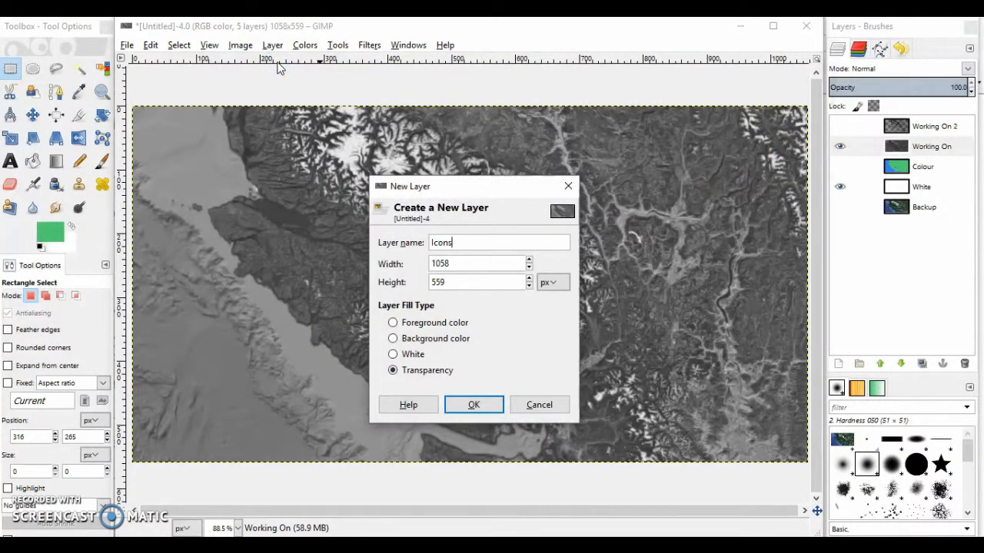
{"action": "key", "text": "Return"}
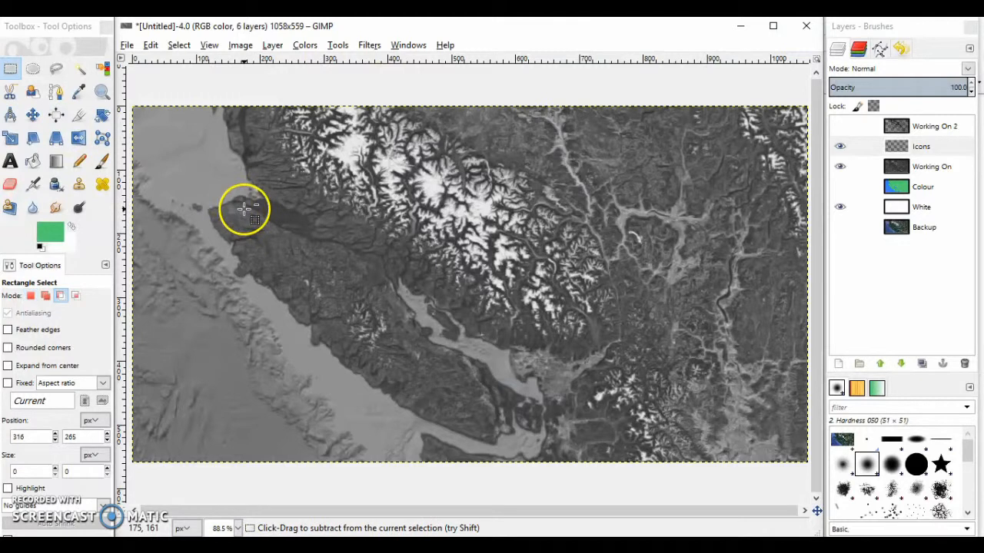
Paste the brush sheet into the Icons layer and scale it to 50% in width and height
{"action": "key", "text": "ctrl+v"}
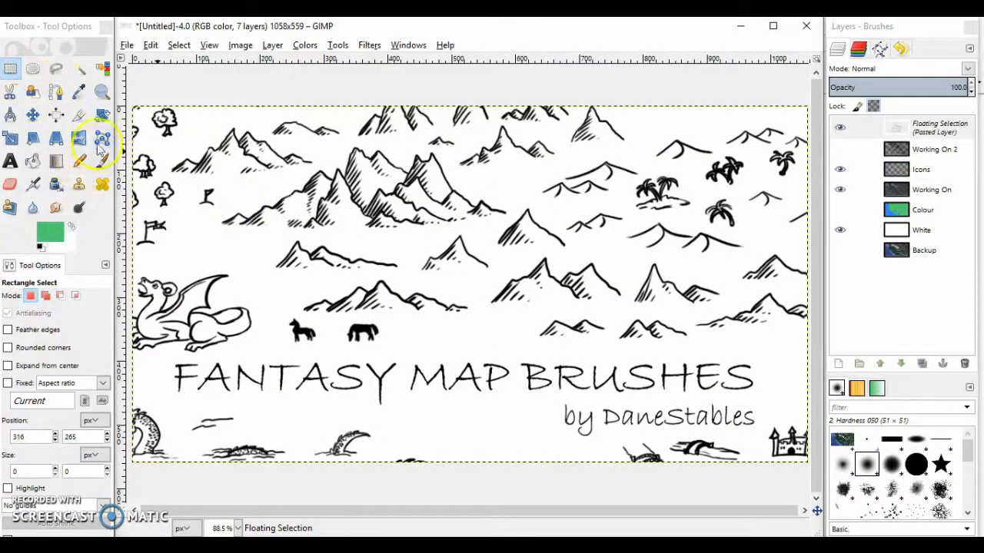
{"action": "left_click", "coordinate": [10, 138]}
{"action": "left_click", "coordinate": [326, 256]}
{"action": "left_click_drag", "start_coordinate": [701, 463], "coordinate": [462, 324]}
{"action": "left_click", "coordinate": [749, 322]}
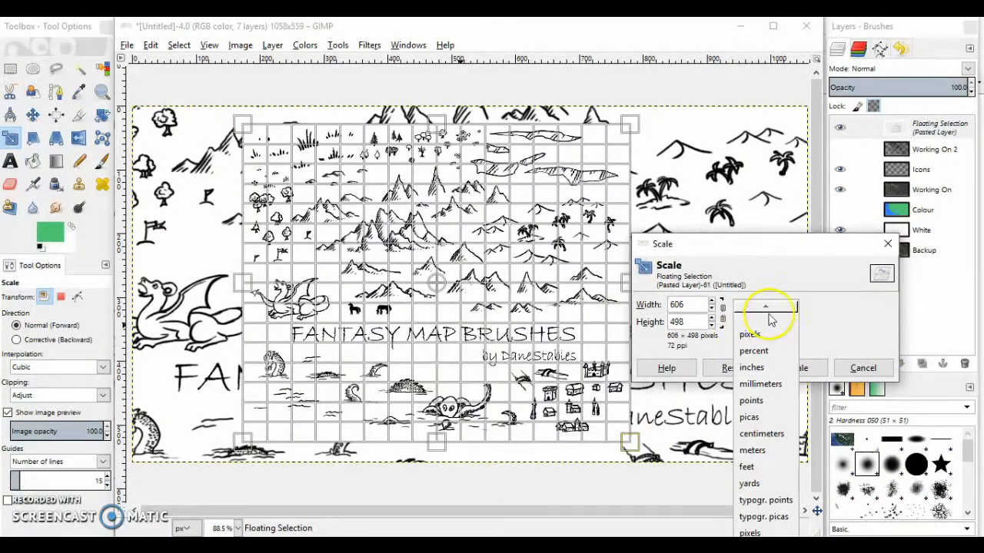
{"action": "left_click", "coordinate": [754, 351]}
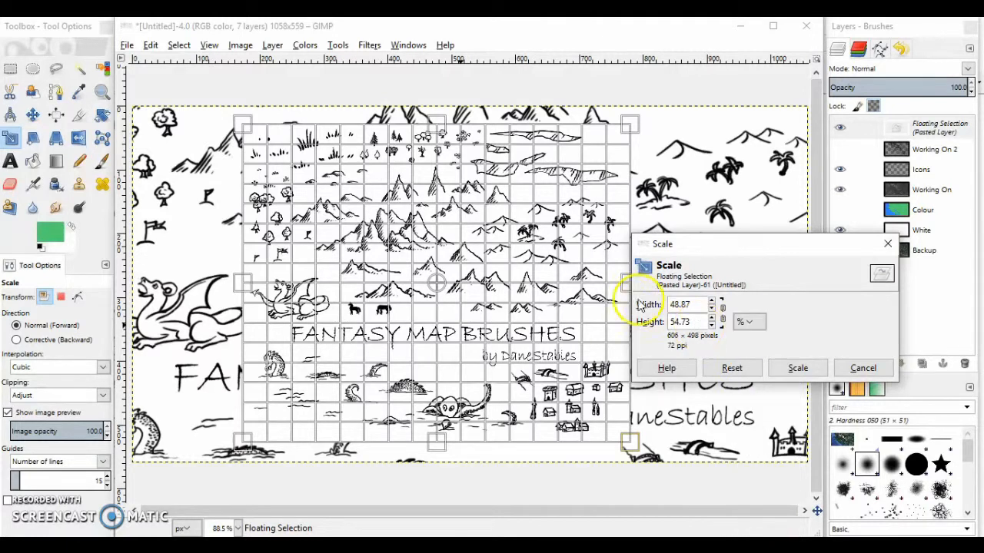
{"action": "left_click", "coordinate": [695, 304]}
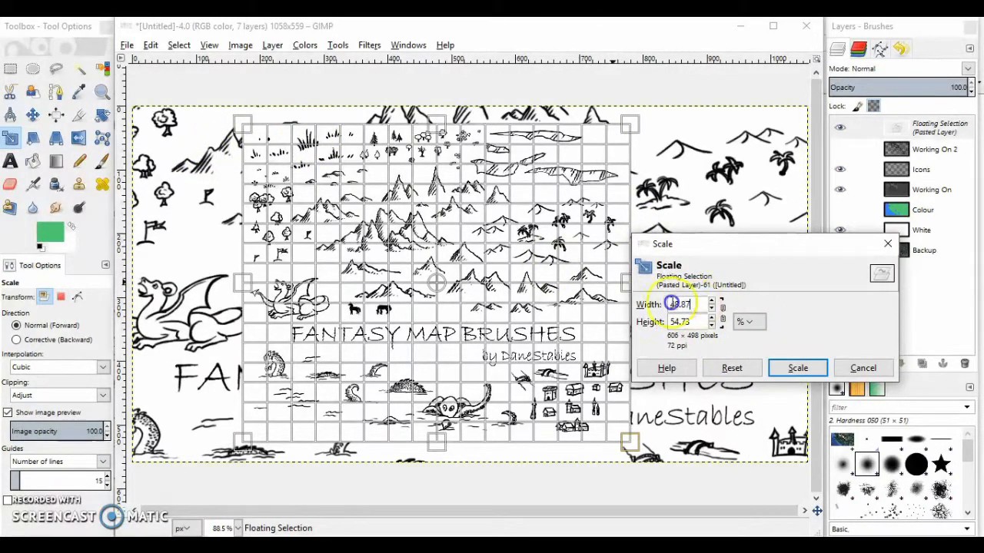
{"action": "type", "text": "50"}
{"action": "key", "text": "Return"}
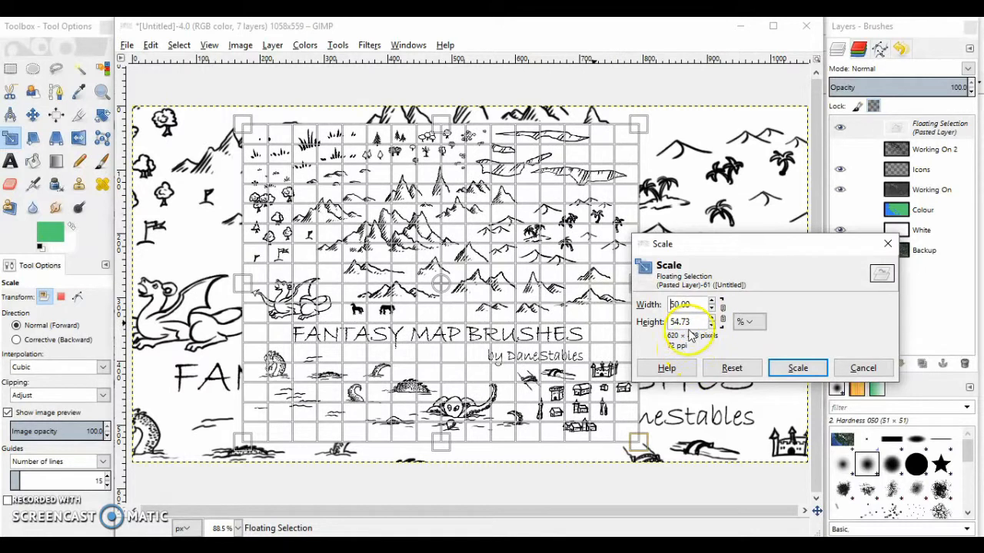
{"action": "type", "text": "50"}
{"action": "key", "text": "Return"}
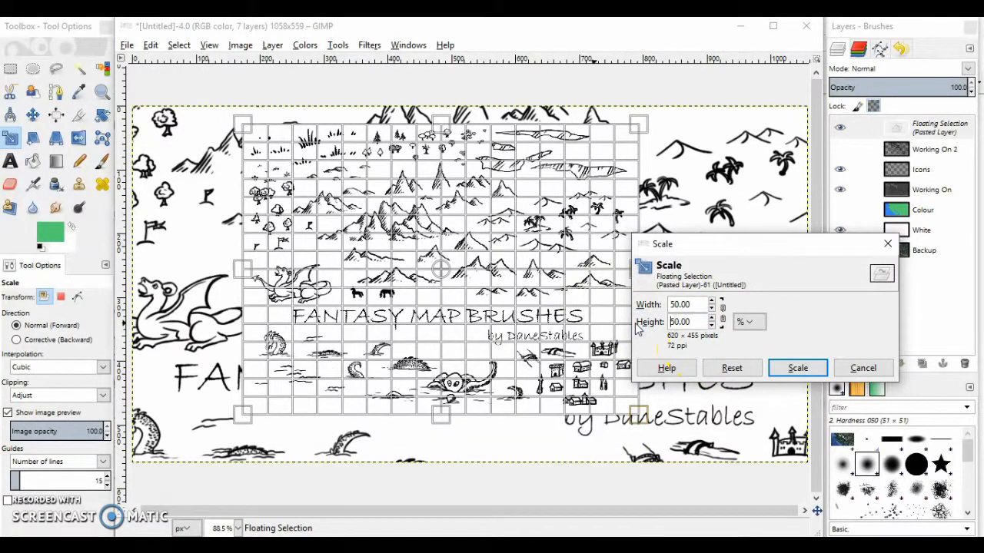
{"action": "left_click", "coordinate": [797, 369]}
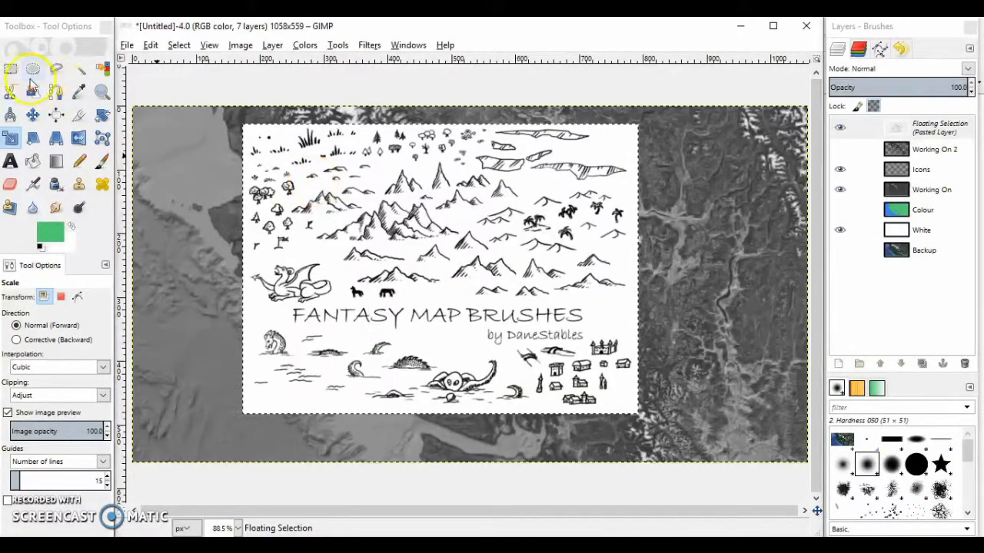
Move the pasted brush sheet towards the map's eastern side and anchor it to the Icons layer
{"action": "left_click", "coordinate": [10, 69]}
{"action": "left_click_drag", "start_coordinate": [413, 267], "coordinate": [285, 245]}
{"action": "left_click", "coordinate": [271, 245]}
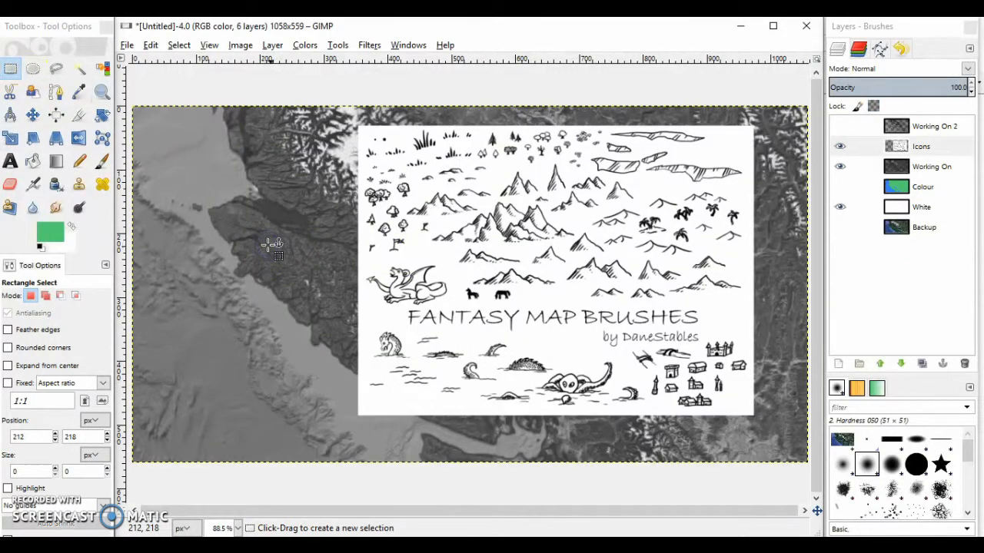
Turn the white of the Icons layer transparent with Color to Alpha and hide the Working On layer
{"action": "left_click", "coordinate": [272, 46]}
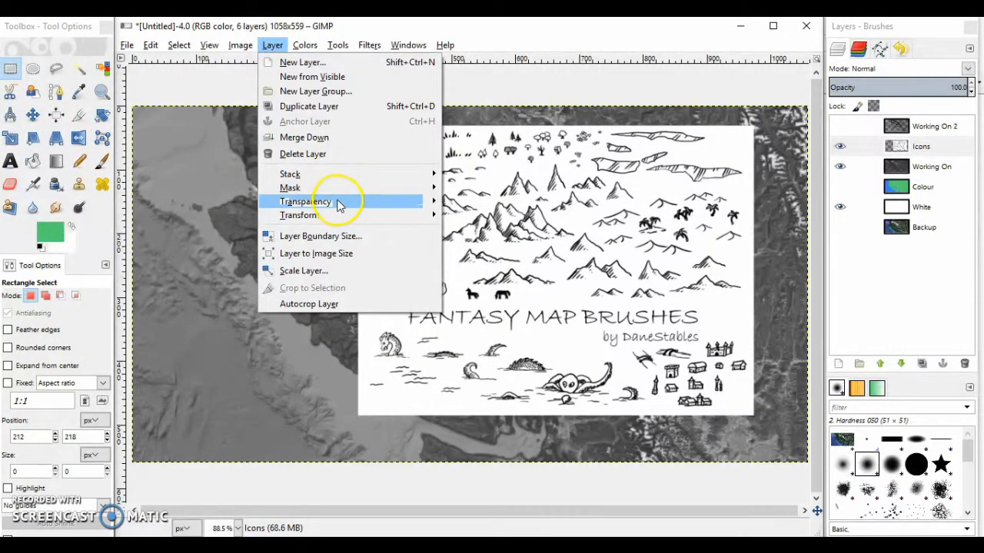
{"action": "mouse_move", "coordinate": [378, 199]}
{"action": "left_click", "coordinate": [519, 230]}
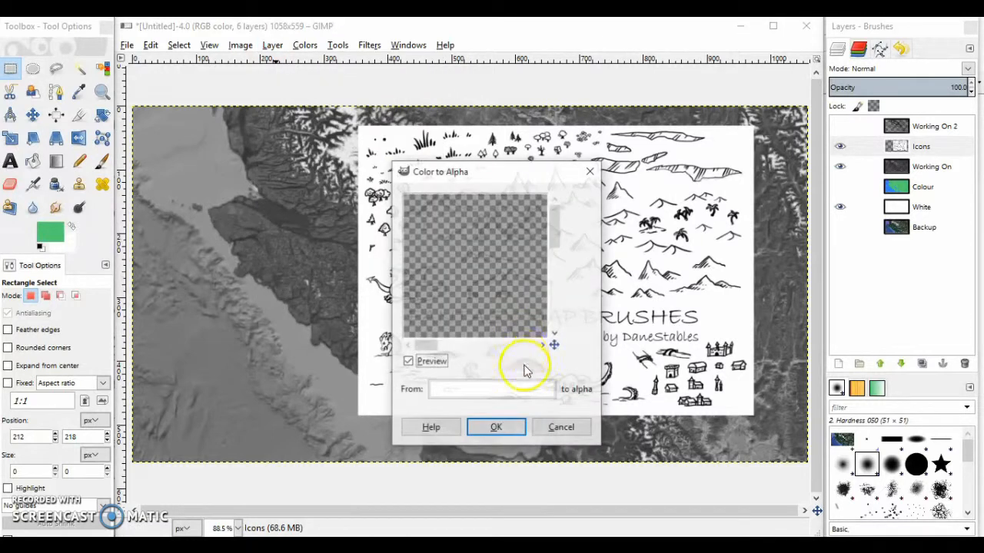
{"action": "left_click", "coordinate": [498, 426]}
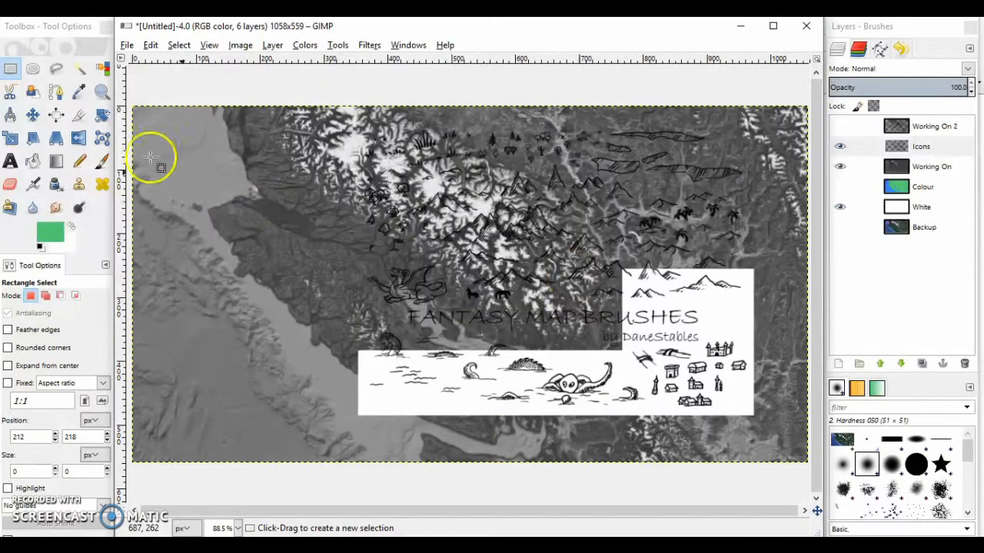
{"action": "left_click", "coordinate": [10, 69]}
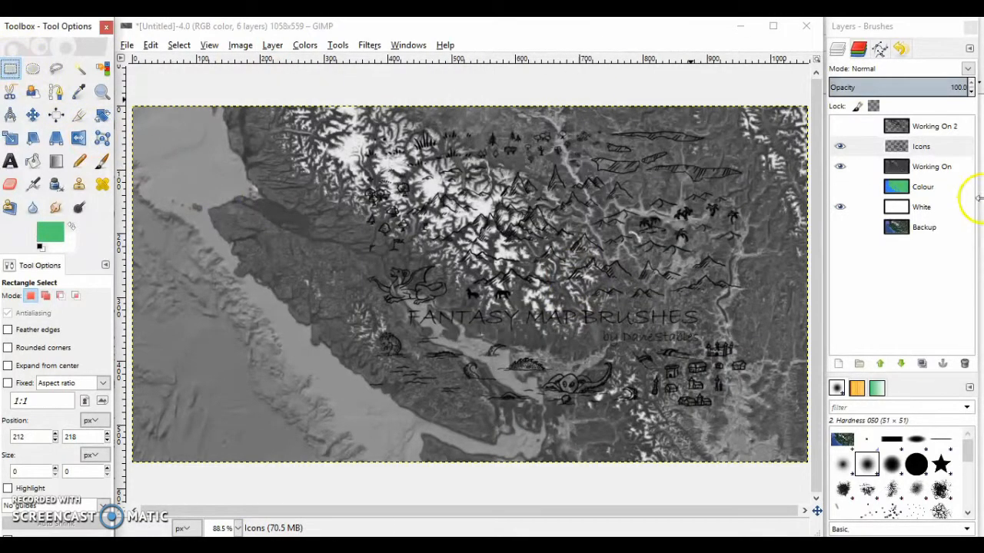
{"action": "left_click", "coordinate": [839, 168]}
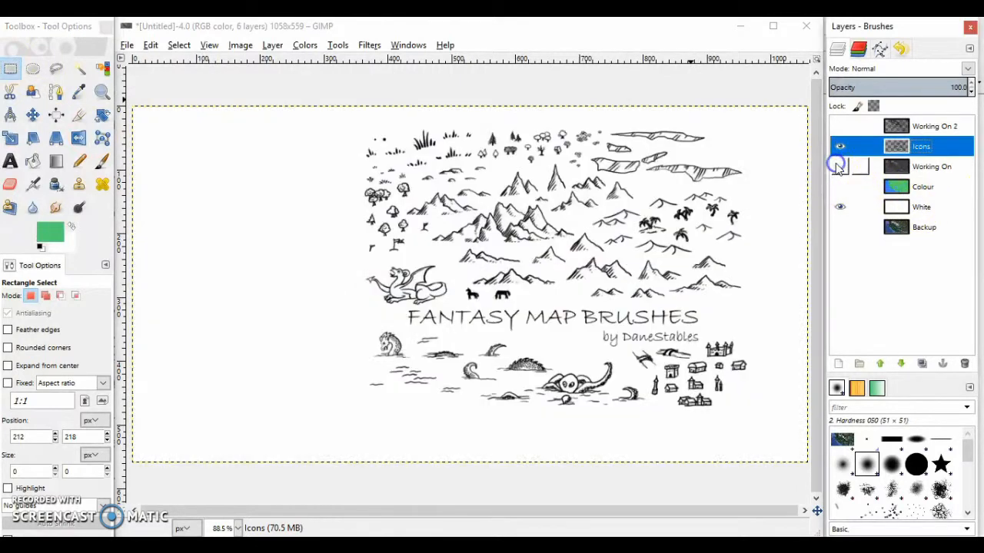
Outline the large central mountain group on the Icons layer with Free Select and copy it
{"action": "left_click", "coordinate": [9, 71]}
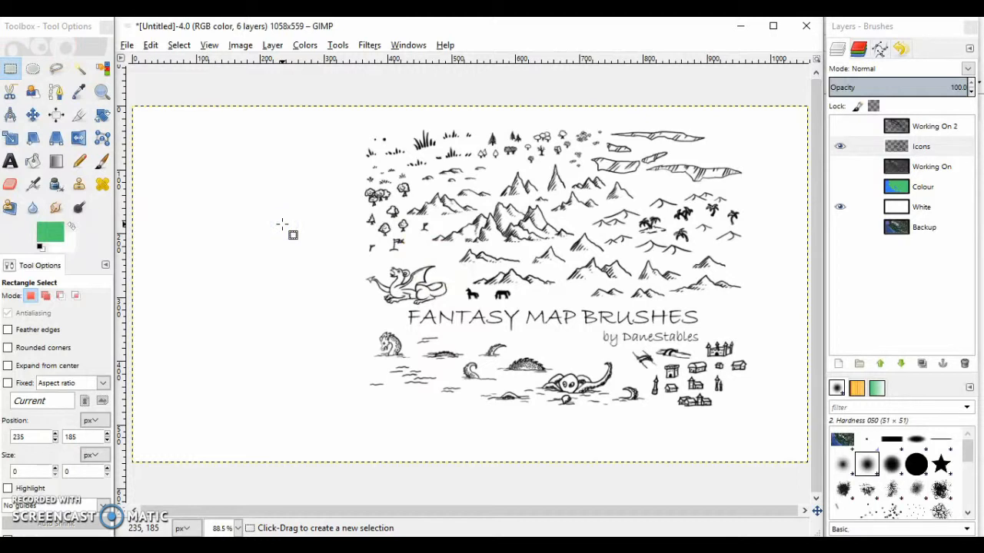
{"action": "left_click", "coordinate": [56, 70]}
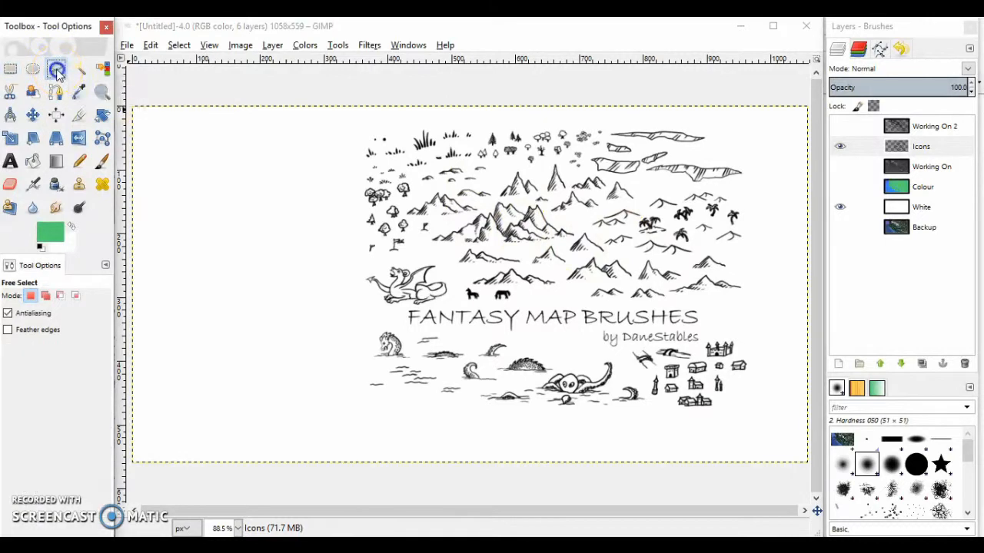
{"action": "left_click", "coordinate": [432, 232]}
{"action": "left_click", "coordinate": [454, 223]}
{"action": "left_click", "coordinate": [469, 216]}
{"action": "left_click", "coordinate": [483, 209]}
{"action": "left_click", "coordinate": [490, 198]}
{"action": "left_click", "coordinate": [525, 201]}
{"action": "left_click", "coordinate": [541, 205]}
{"action": "left_click", "coordinate": [554, 223]}
{"action": "left_click", "coordinate": [577, 228]}
{"action": "left_click", "coordinate": [521, 239]}
{"action": "left_click", "coordinate": [458, 250]}
{"action": "left_click", "coordinate": [420, 253]}
{"action": "key", "text": "Return"}
{"action": "key", "text": "ctrl+c"}
Hide the Icons layer and show the Working On layer
{"action": "left_click", "coordinate": [11, 68]}
{"action": "left_click", "coordinate": [836, 146]}
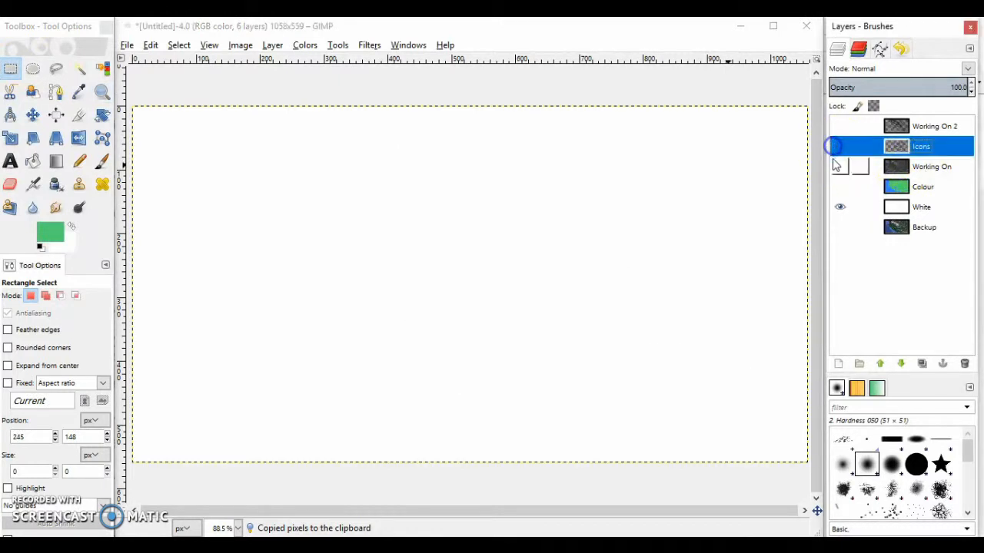
{"action": "left_click", "coordinate": [835, 165]}
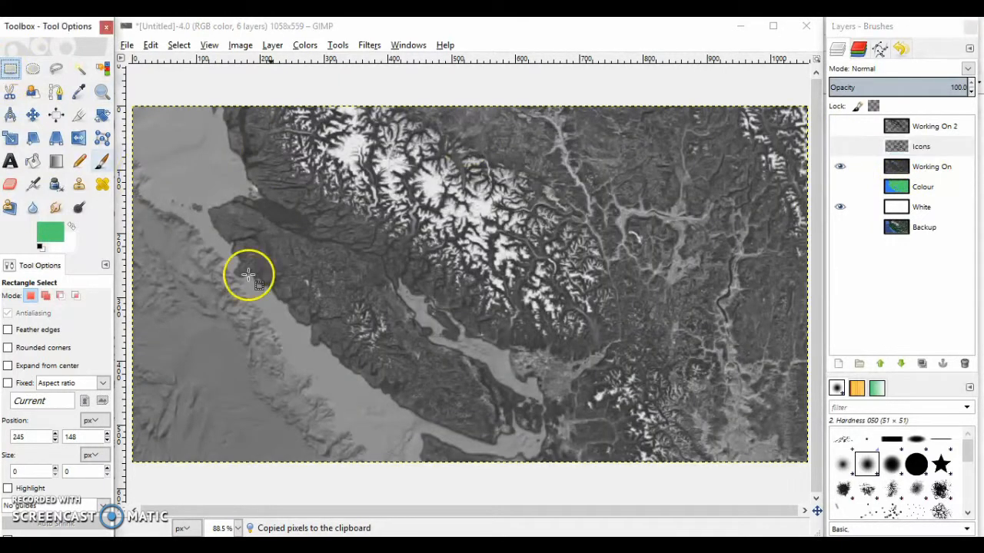
Try to paste the copied mountain group over the map while the hidden Icons layer is active
{"action": "left_click", "coordinate": [281, 305]}
{"action": "key", "text": "ctrl+v"}
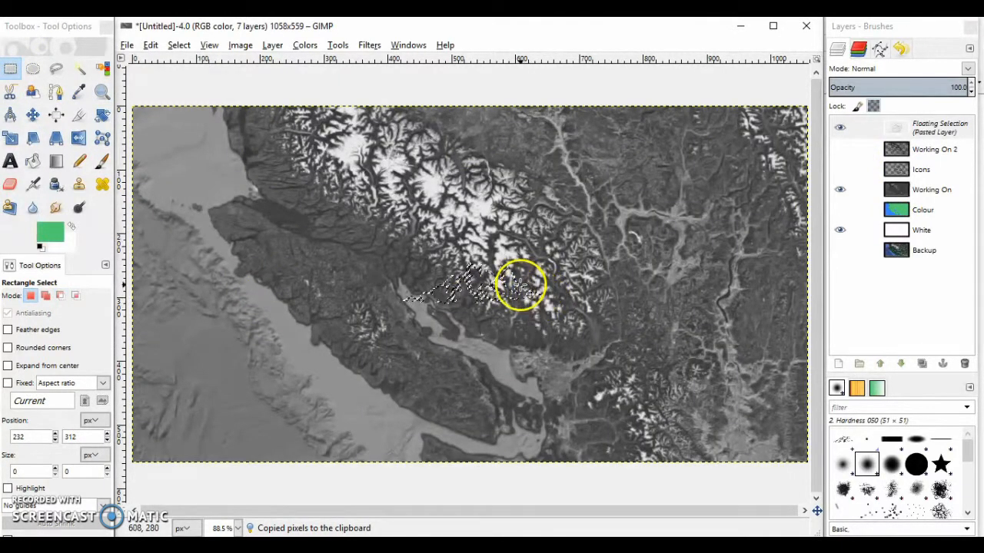
{"action": "key", "text": "ctrl+z"}
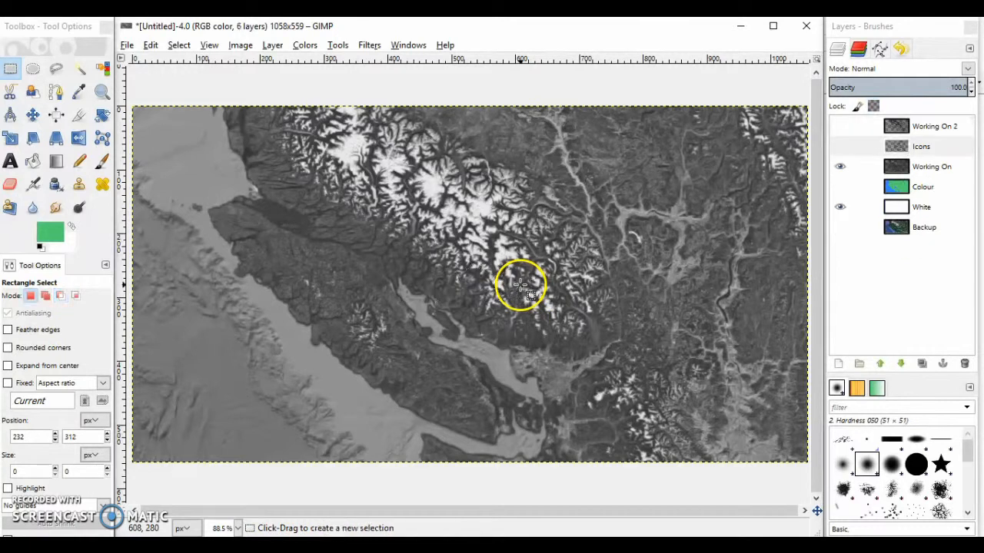
{"action": "left_click", "coordinate": [942, 155]}
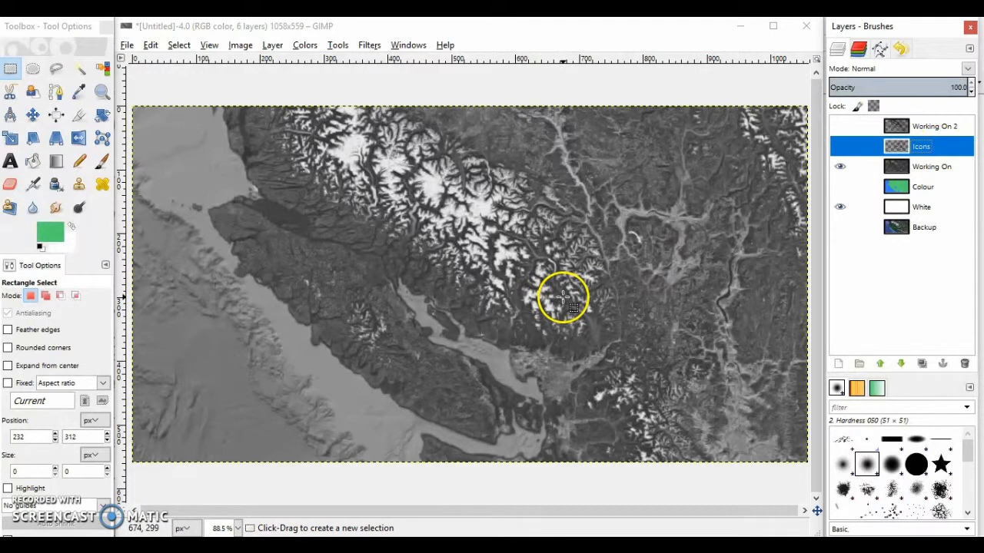
{"action": "key", "text": "ctrl+v"}
{"action": "left_click", "coordinate": [491, 353]}
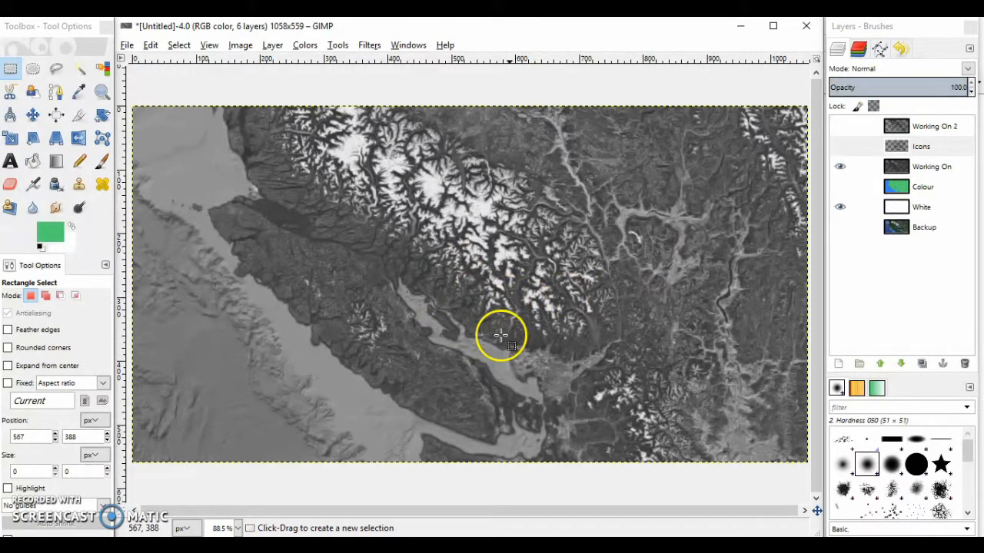
{"action": "key", "text": "ctrl+v"}
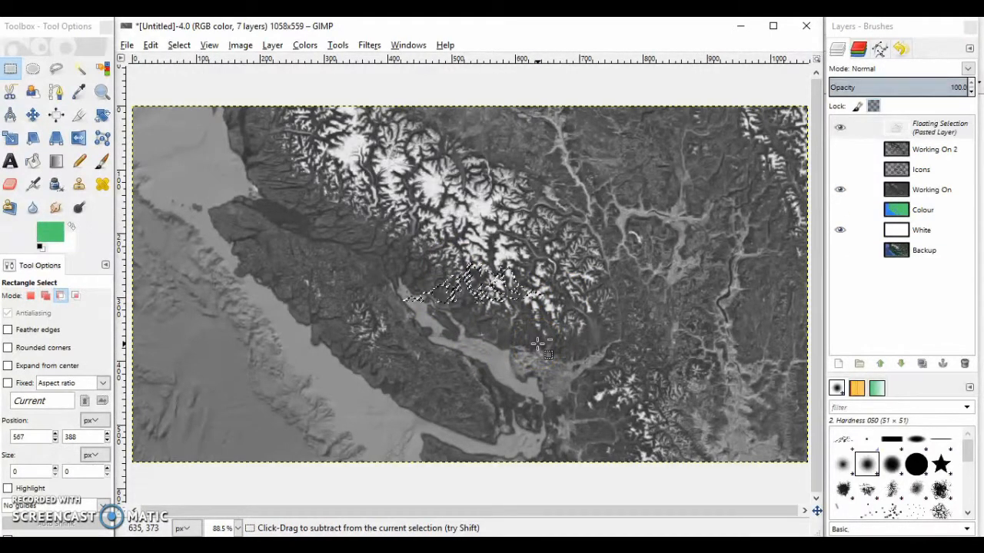
{"action": "left_click", "coordinate": [766, 221]}
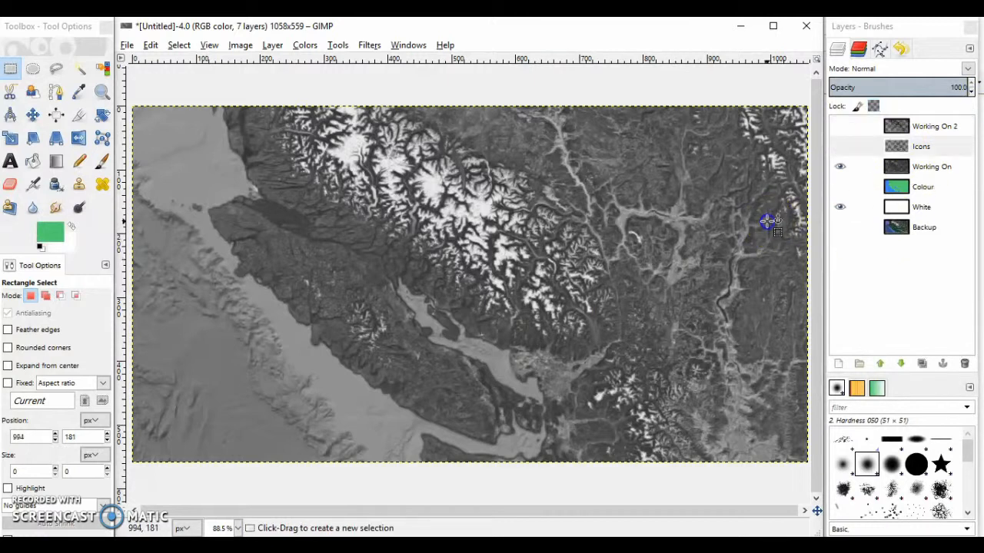
Paste the mountain group onto the Working On layer, move it over the snowy mainland range north of Vancouver Island and anchor it
{"action": "left_click", "coordinate": [950, 175]}
{"action": "key", "text": "ctrl+v"}
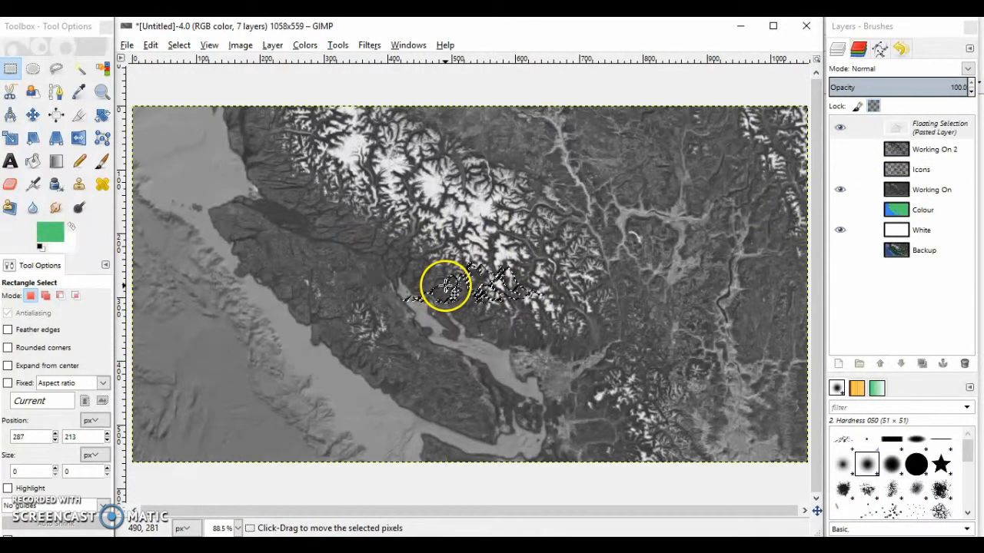
{"action": "left_click_drag", "start_coordinate": [446, 286], "coordinate": [354, 201]}
{"action": "left_click", "coordinate": [323, 356]}
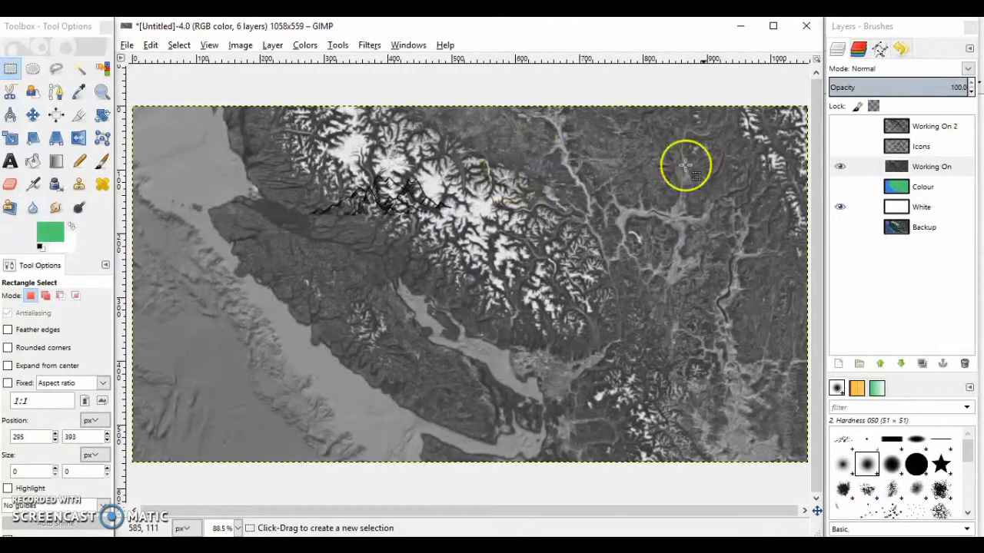
{"action": "left_click", "coordinate": [923, 169]}
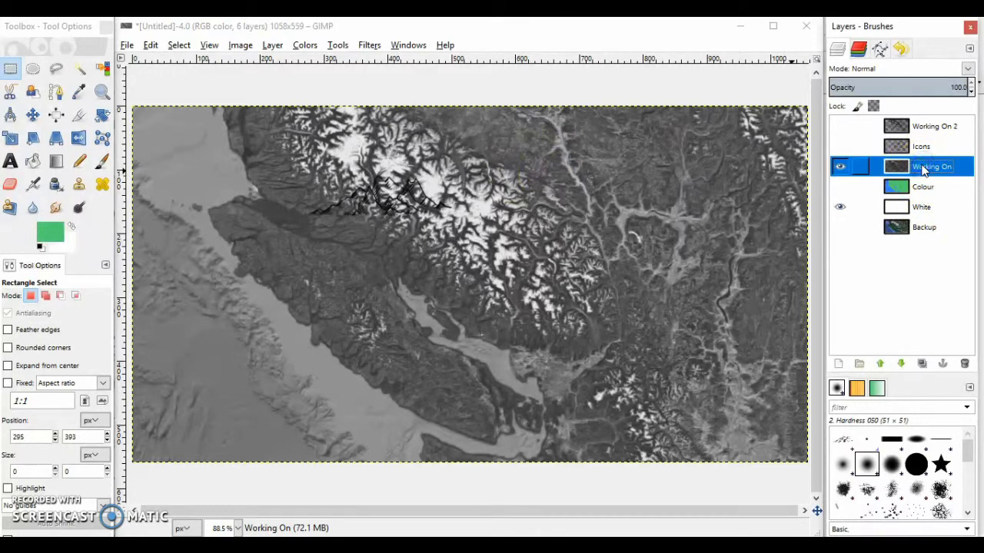
{"action": "left_click", "coordinate": [566, 433]}
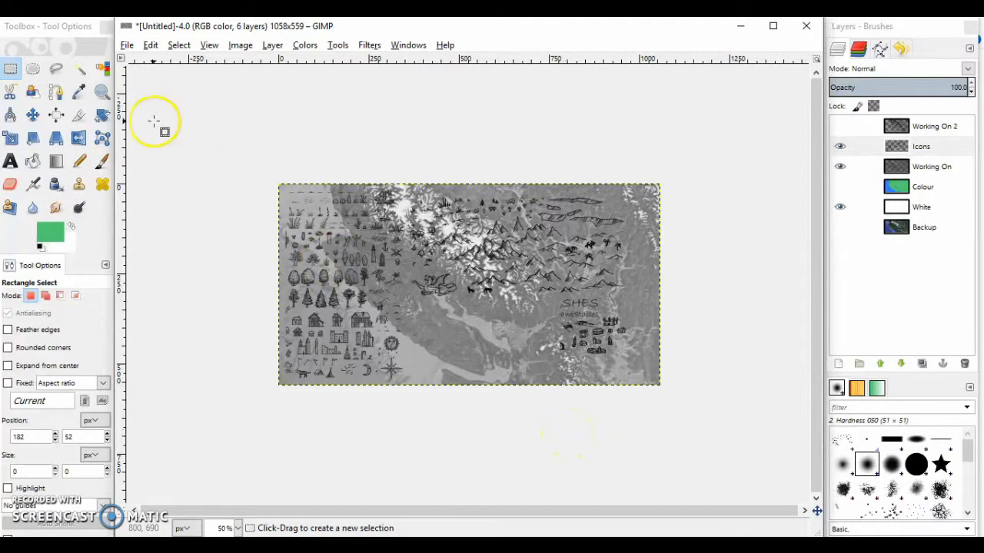
Cut the entire contents of the Icons layer, paste the icons back in the same place and anchor them
{"action": "left_click", "coordinate": [394, 246]}
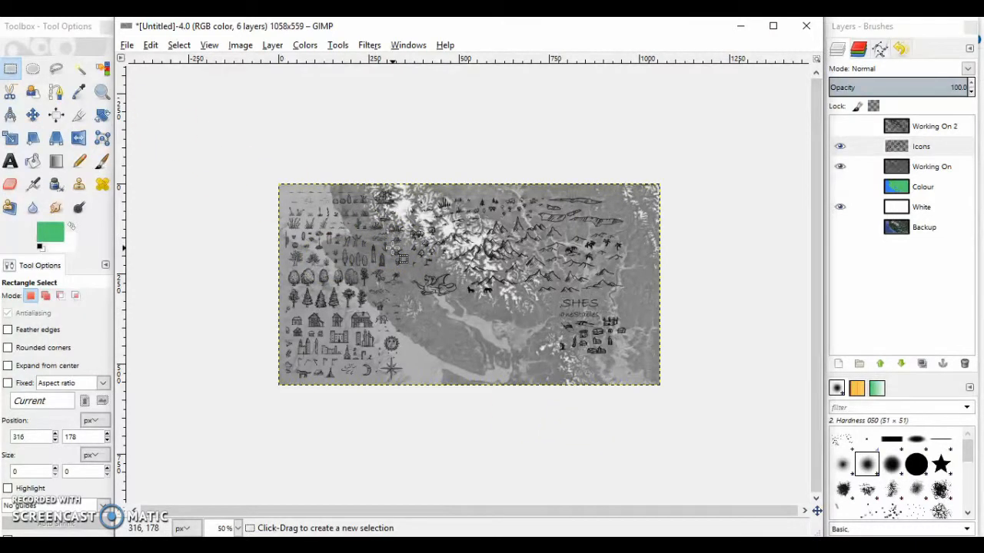
{"action": "left_click", "coordinate": [486, 313]}
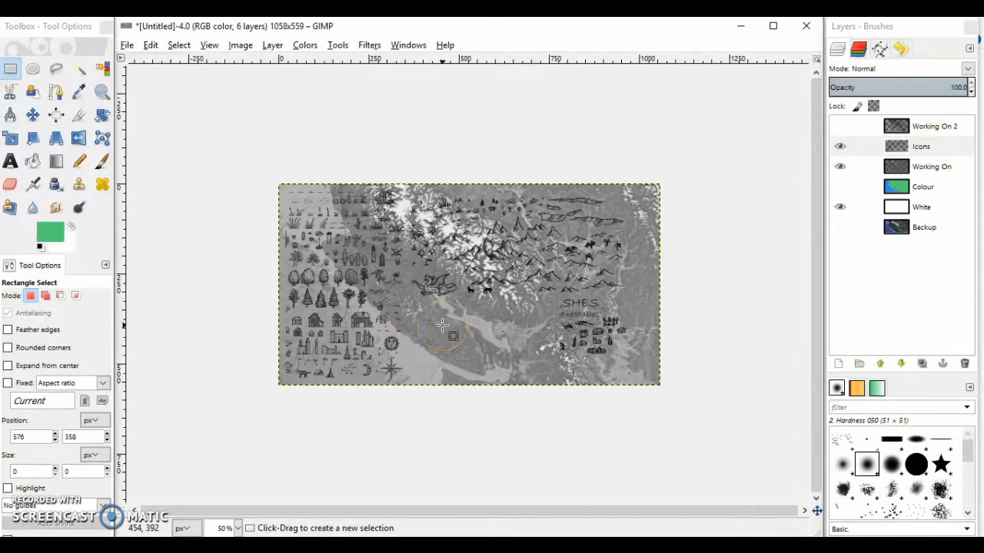
{"action": "key", "text": "ctrl+a"}
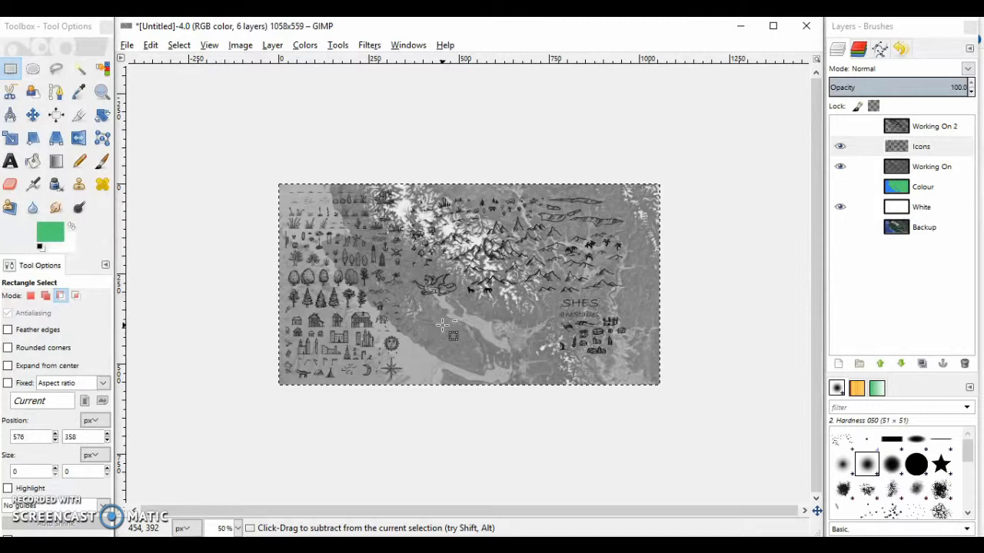
{"action": "key", "text": "ctrl+x"}
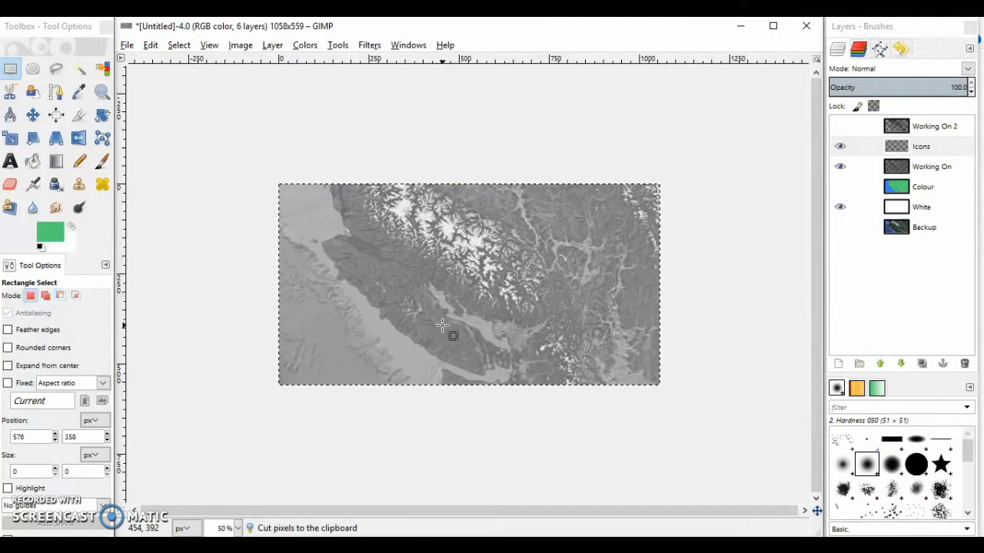
{"action": "key", "text": "ctrl+v"}
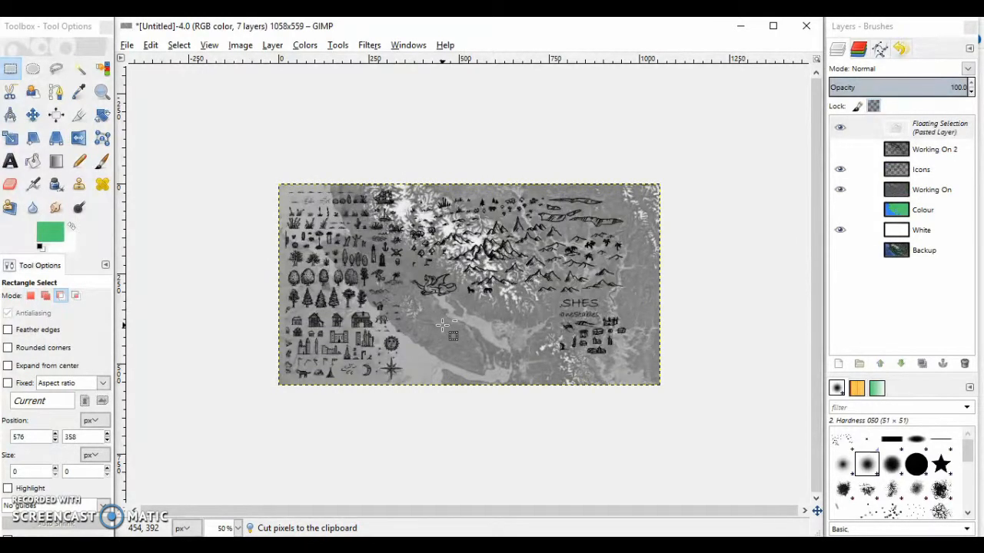
{"action": "left_click", "coordinate": [487, 426]}
{"action": "left_click", "coordinate": [469, 359]}
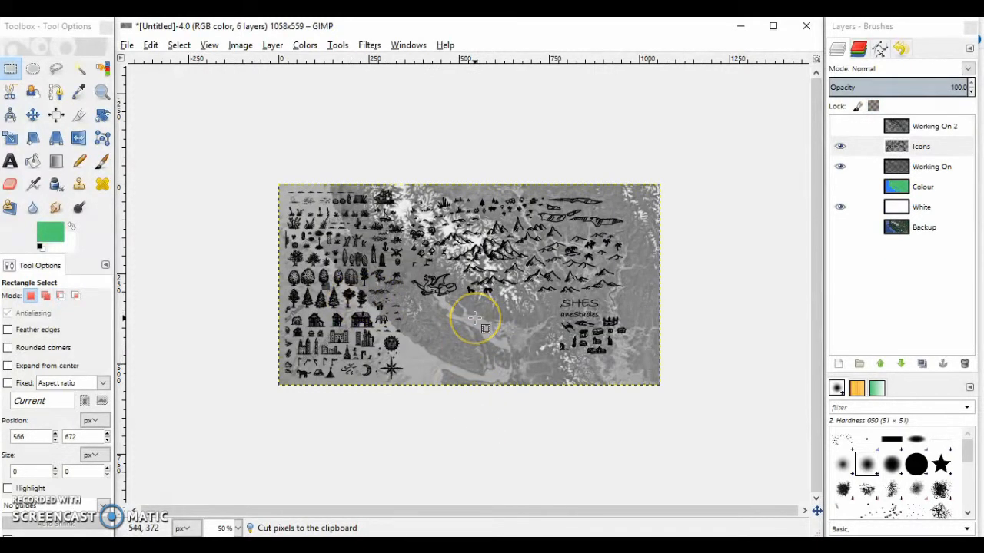
Paste another copy of the icons directly over the Icons layer to darken their line art, and anchor it
{"action": "left_click_drag", "start_coordinate": [497, 354], "coordinate": [499, 357]}
{"action": "key", "text": "ctrl+v"}
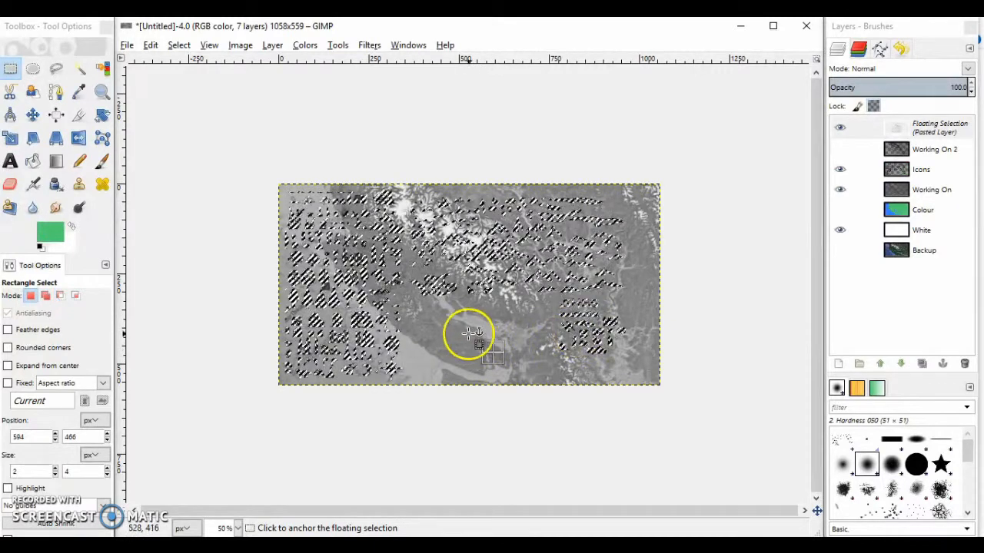
{"action": "left_click", "coordinate": [426, 334]}
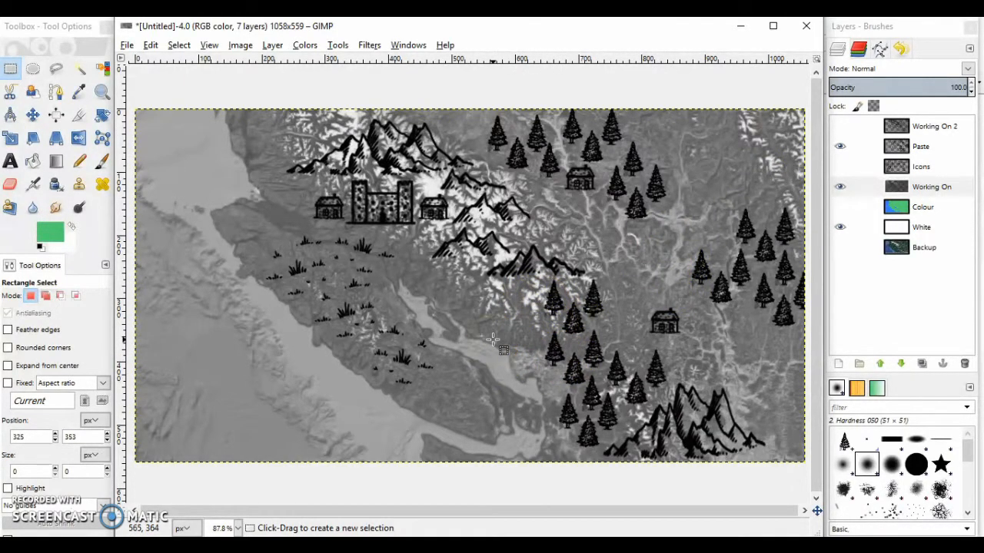
Compare the map without and with its pasted icons by hiding the Paste layer and showing it again
{"action": "left_click", "coordinate": [840, 147]}
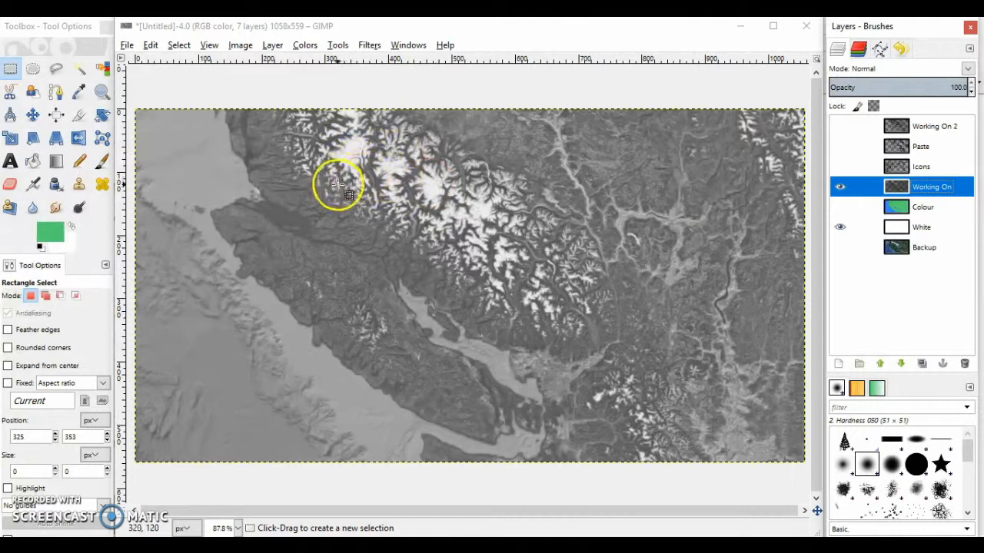
{"action": "left_click", "coordinate": [734, 412]}
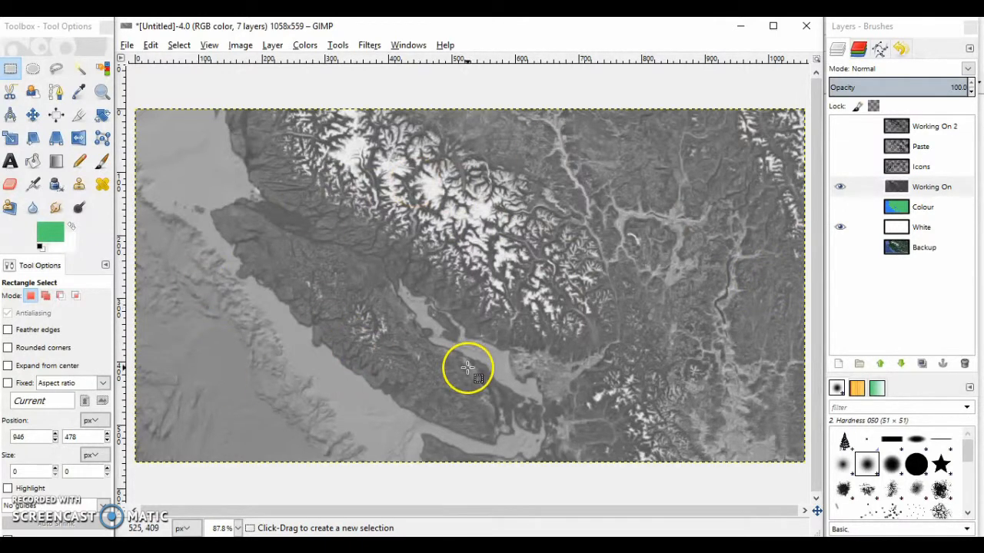
{"action": "left_click", "coordinate": [840, 146]}
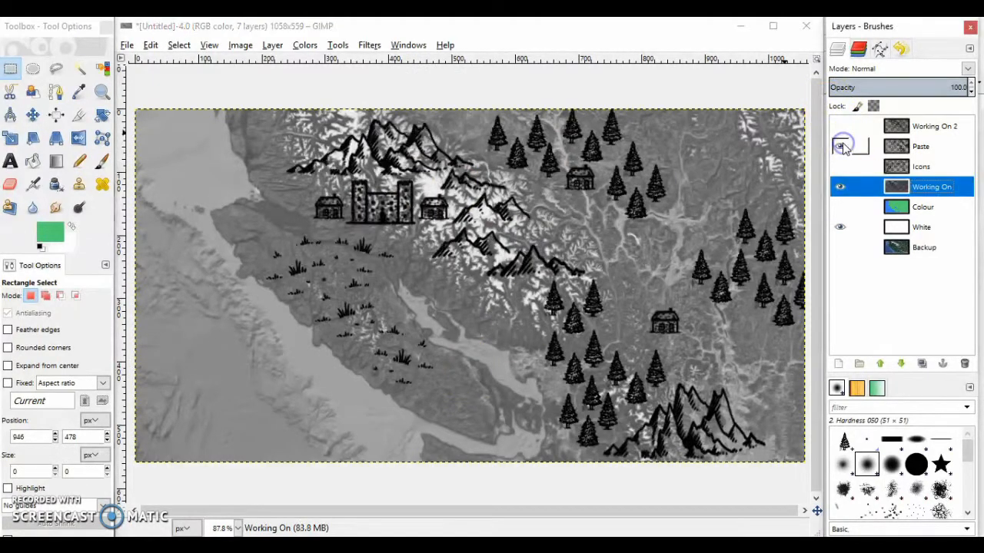